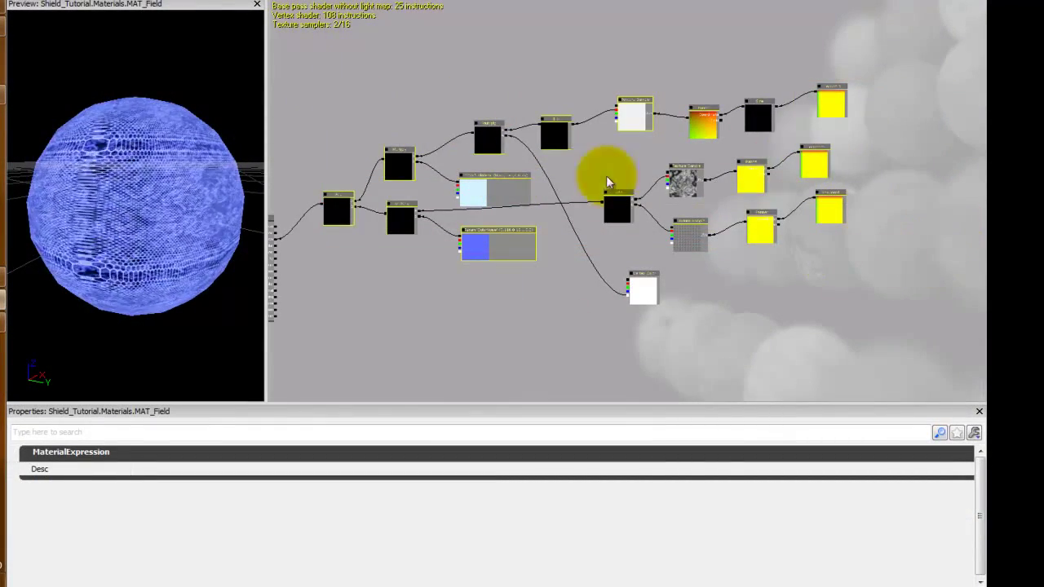
Enclose the selected color and texture nodes in a comment box titled "Color and Shape"
right_click(556, 69)
left_click(616, 369)
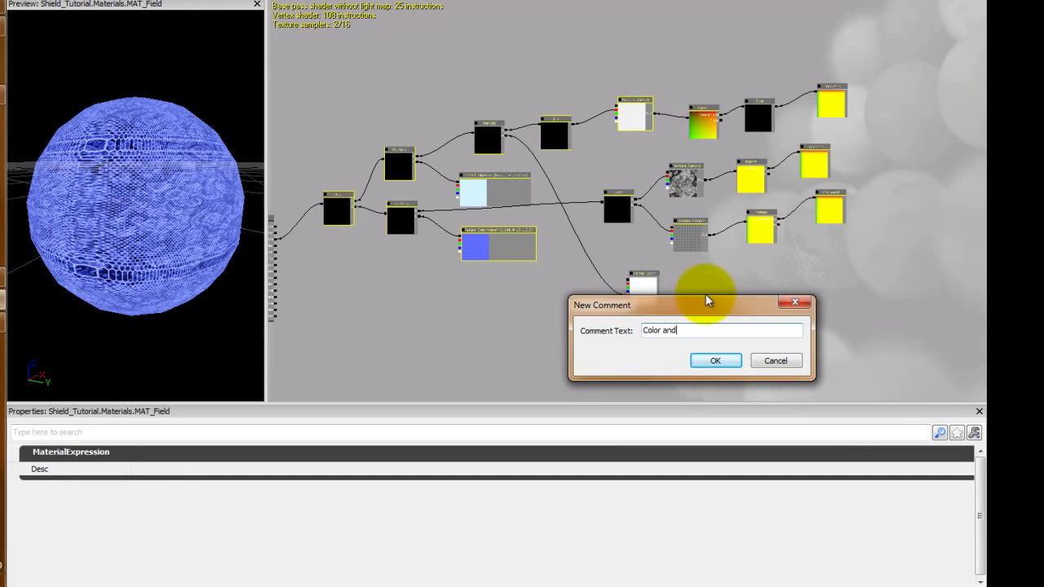
key("Return")
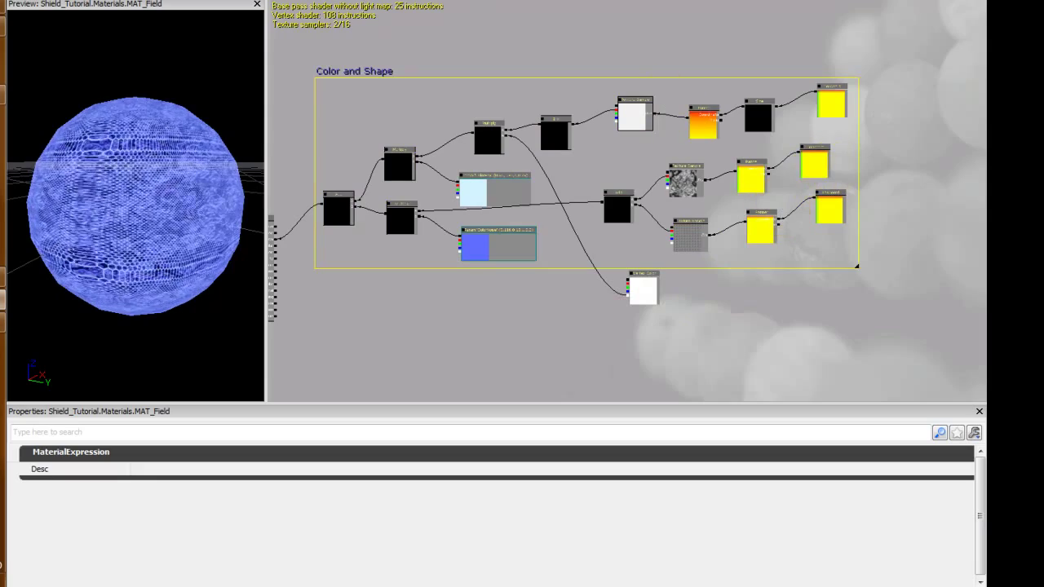
Enable the Two Sided option on the MAT_Field material and rotate the preview sphere to check it
scroll(559, 129, "down", 1)
left_click_drag(559, 124, 571, 40)
left_click(616, 255)
left_click_drag(609, 262, 687, 250)
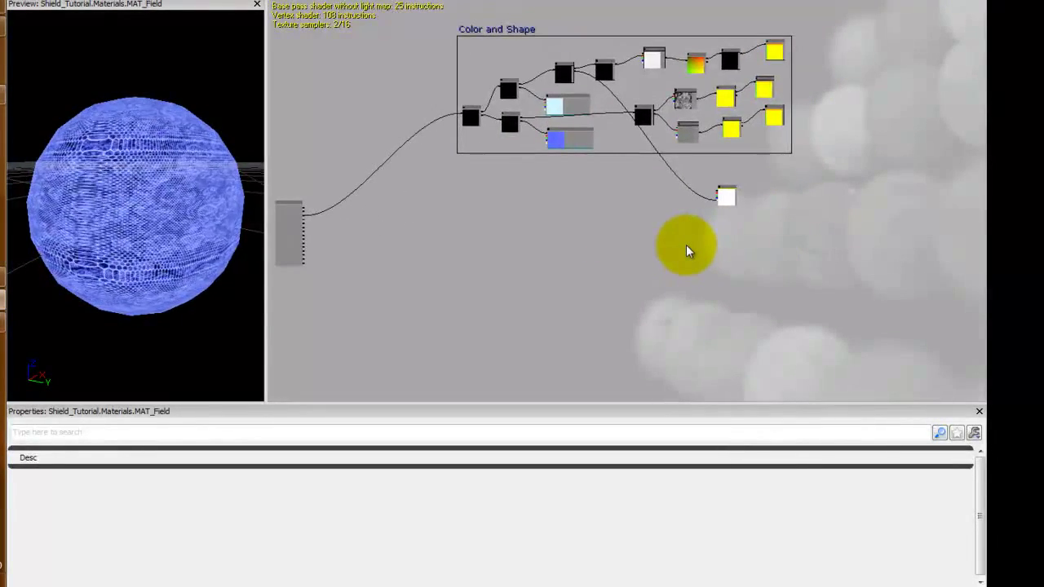
left_click(687, 246)
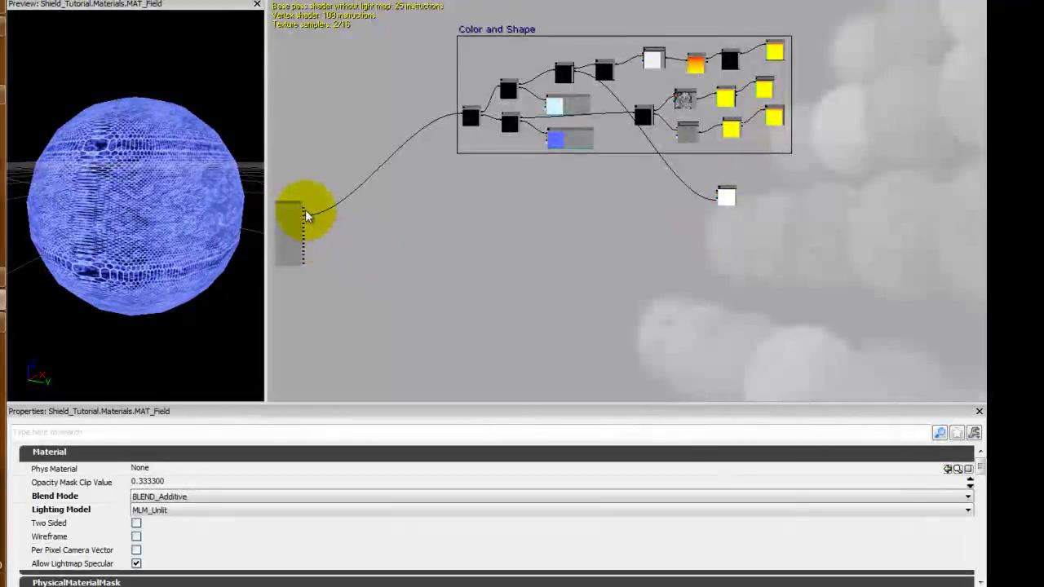
left_click(137, 524)
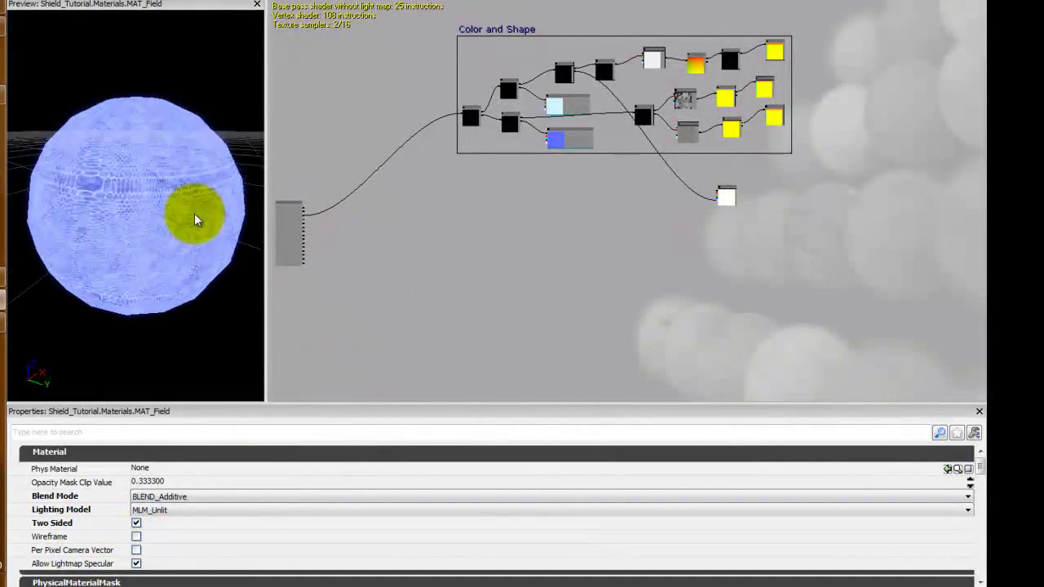
left_click_drag(196, 219, 176, 244)
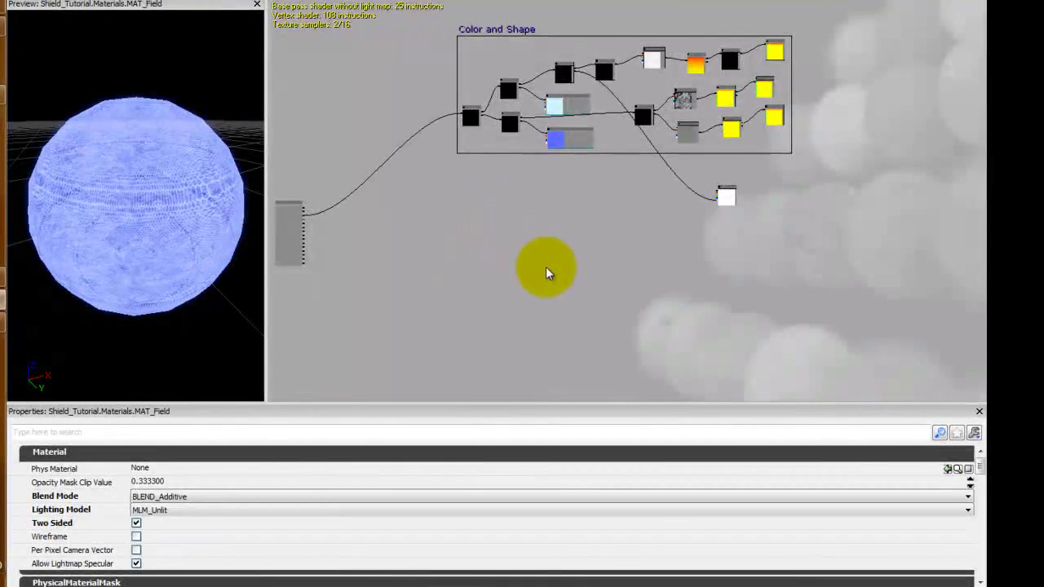
Add a TexCoord node in the empty graph area beside the Color and Shape group
left_click_drag(543, 273, 547, 241)
left_click_drag(818, 267, 611, 238)
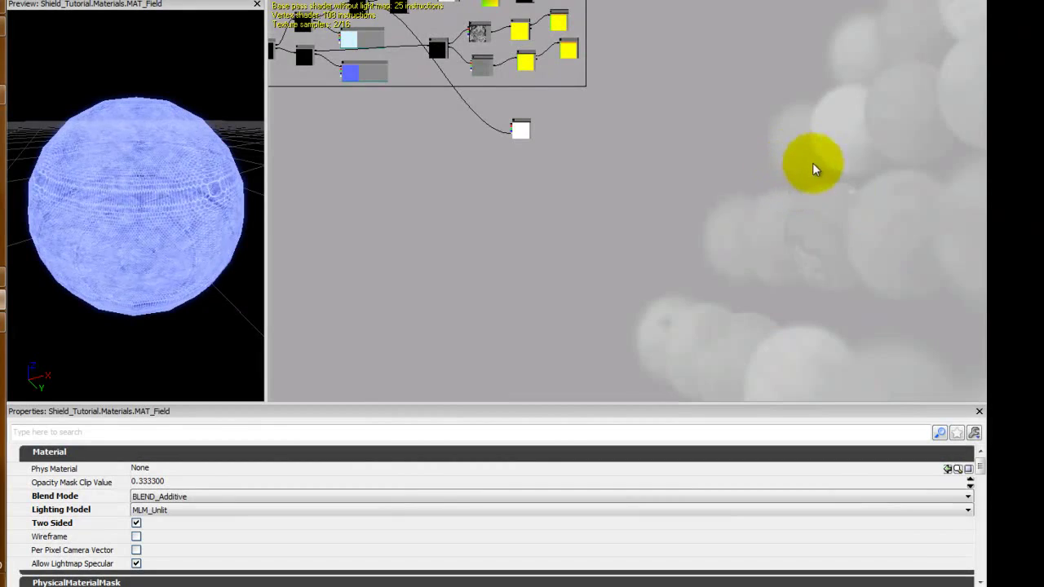
left_click_drag(811, 163, 728, 194)
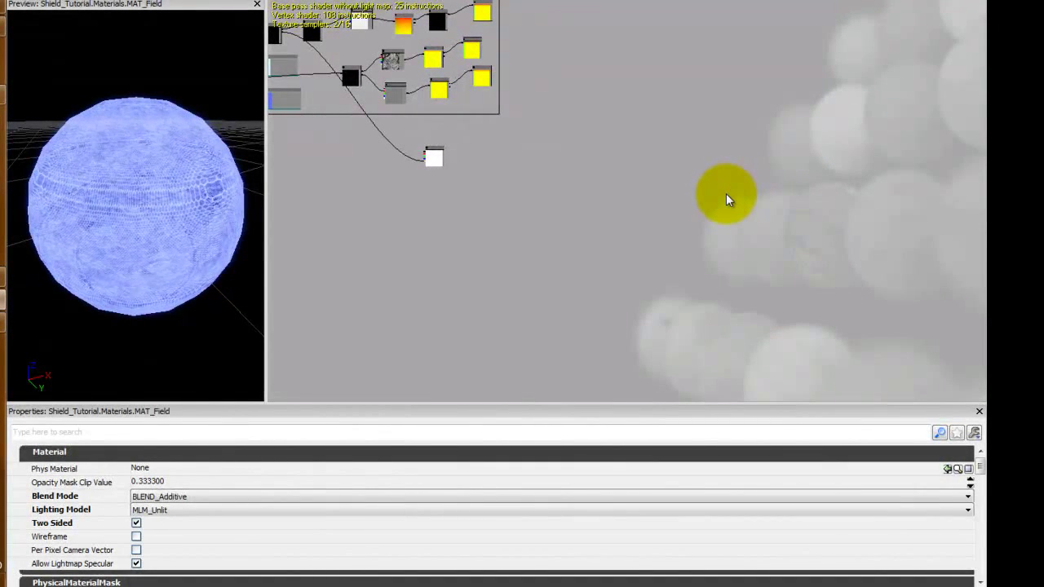
left_click_drag(779, 221, 722, 219)
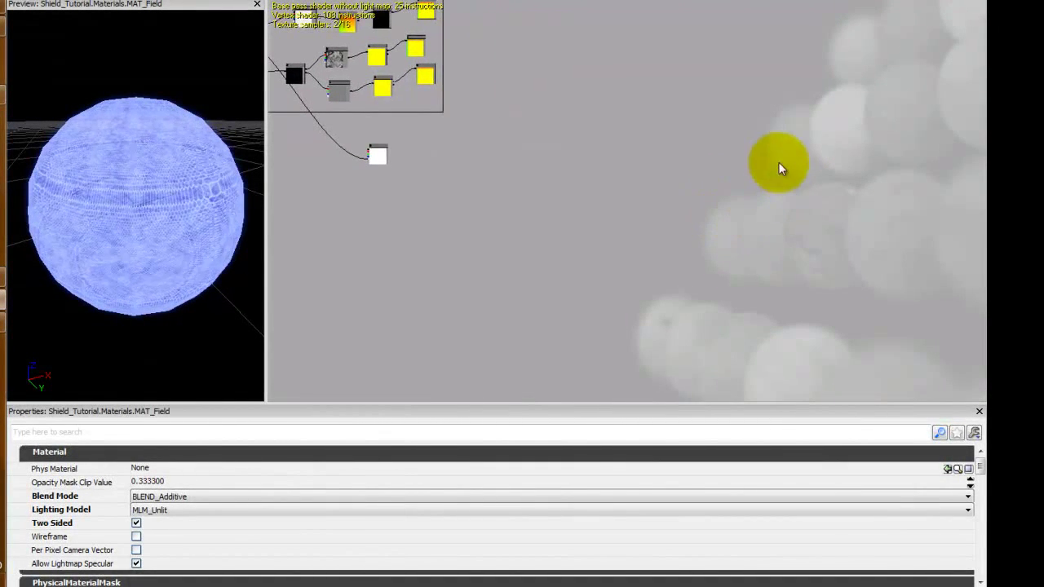
left_click(780, 151)
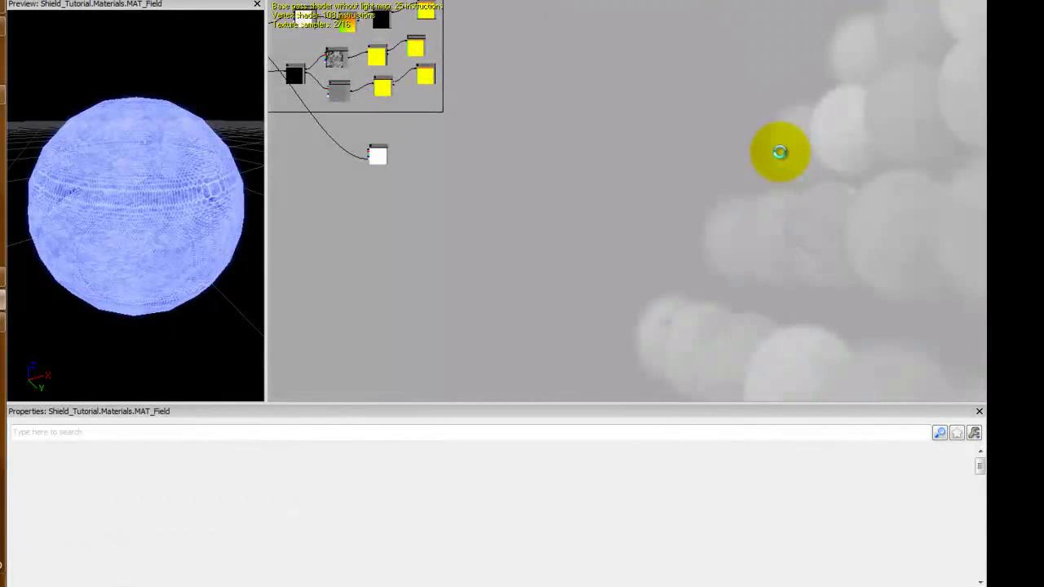
left_click_drag(726, 189, 633, 338)
left_click_drag(618, 215, 691, 228)
scroll(691, 227, "down", 3)
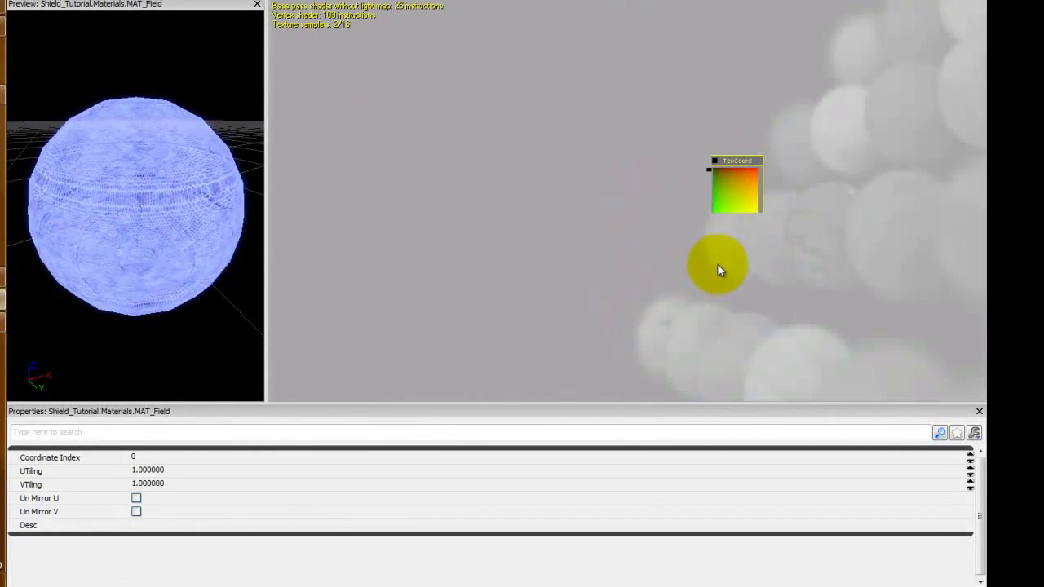
Add a component mask node beside the TexCoord node and connect the TexCoord output to its input
left_click(618, 212)
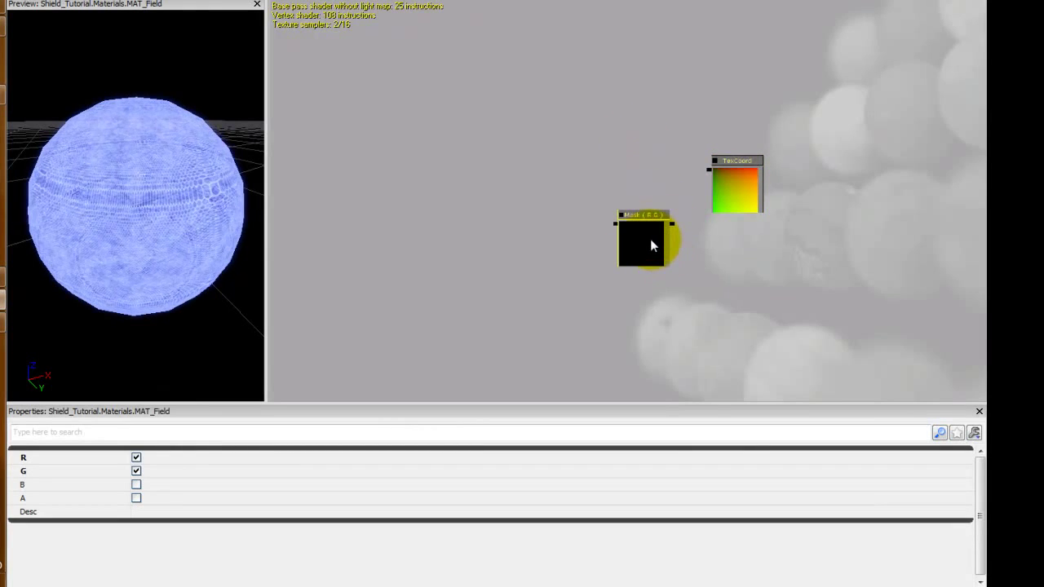
left_click_drag(650, 239, 642, 200)
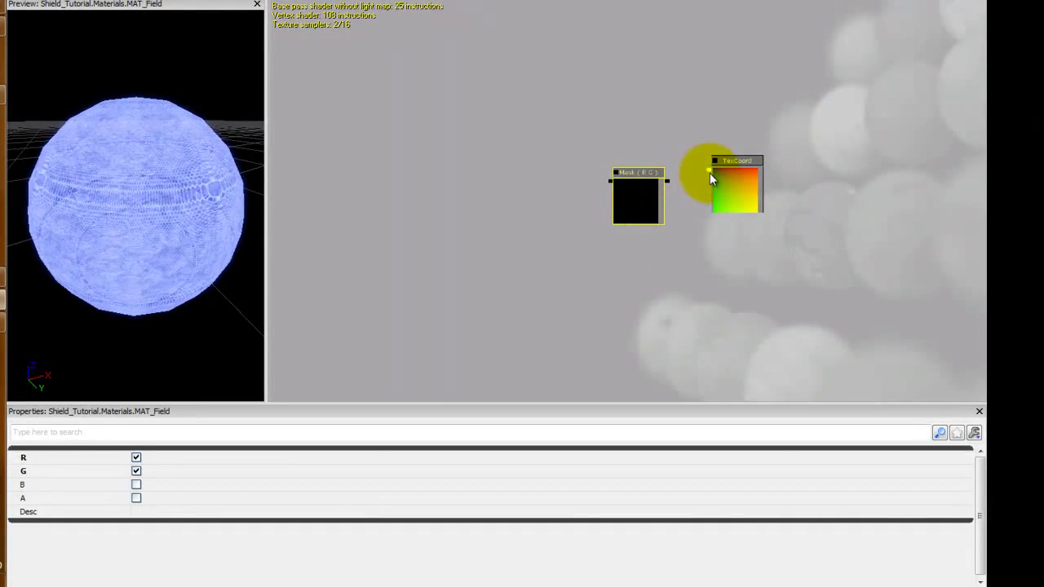
left_click_drag(710, 173, 674, 188)
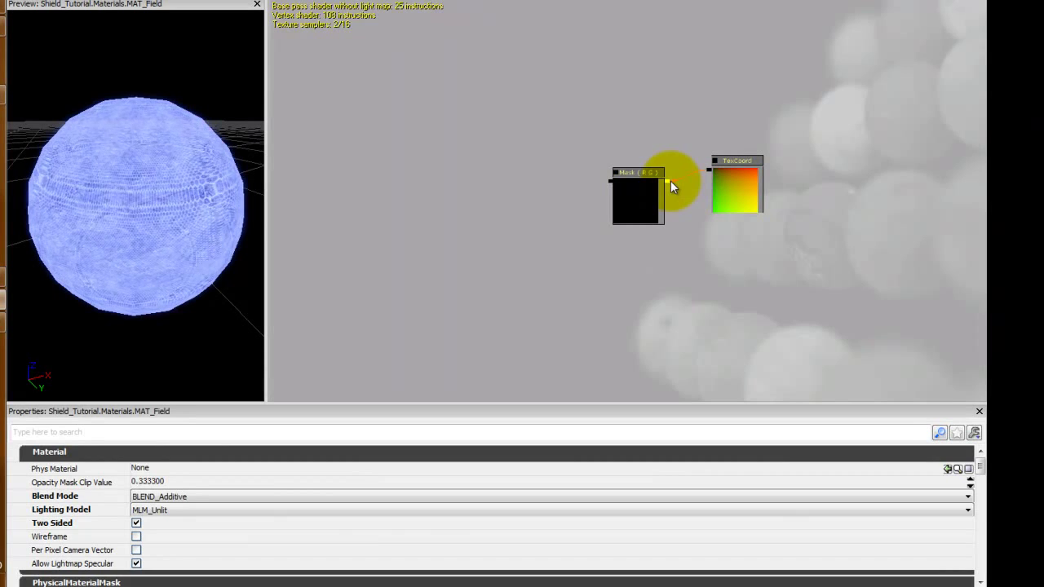
left_click(739, 191)
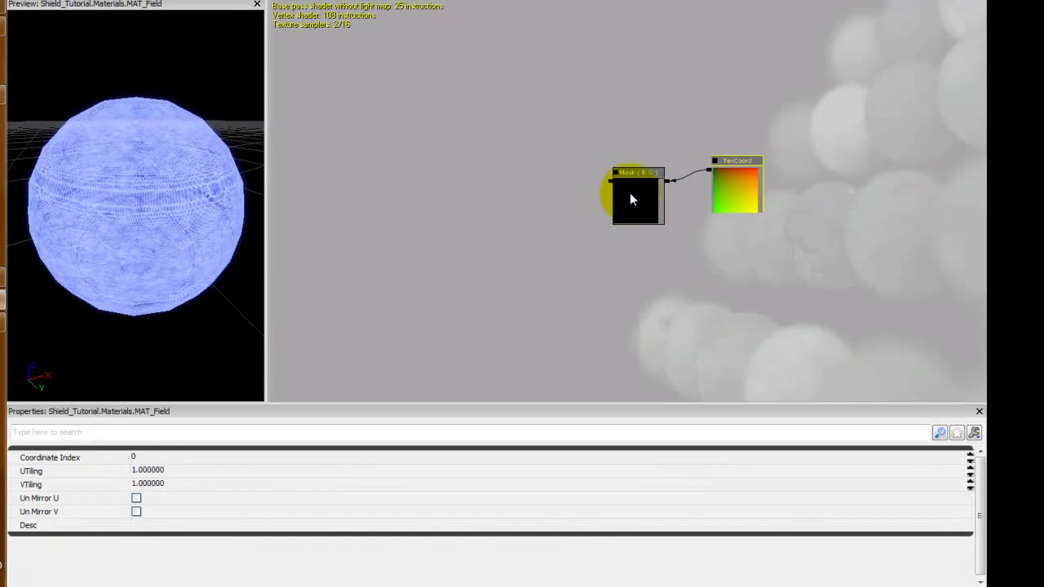
Limit the component mask to the R channel only
left_click_drag(573, 205, 566, 197)
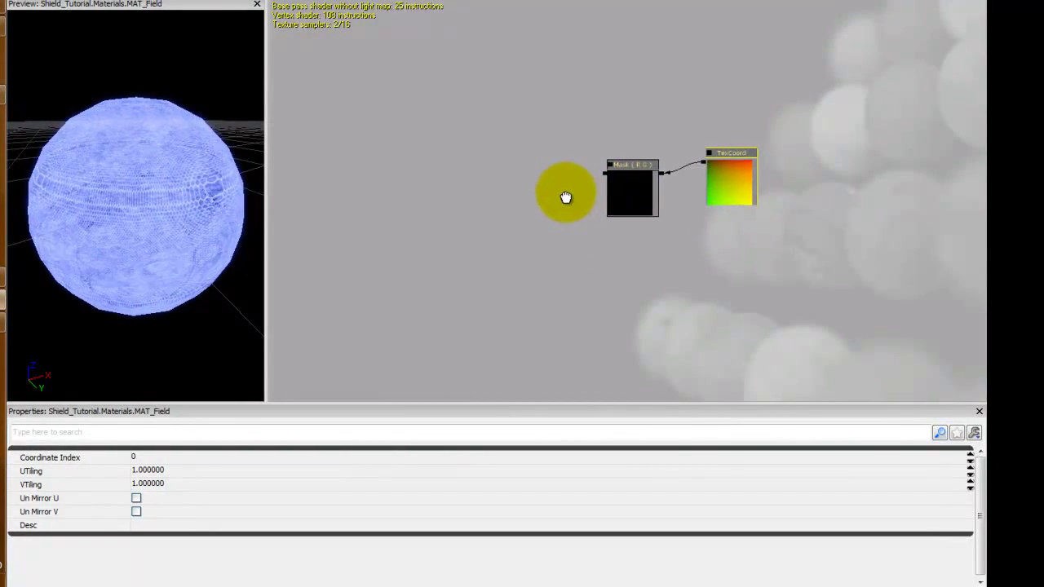
left_click(617, 178)
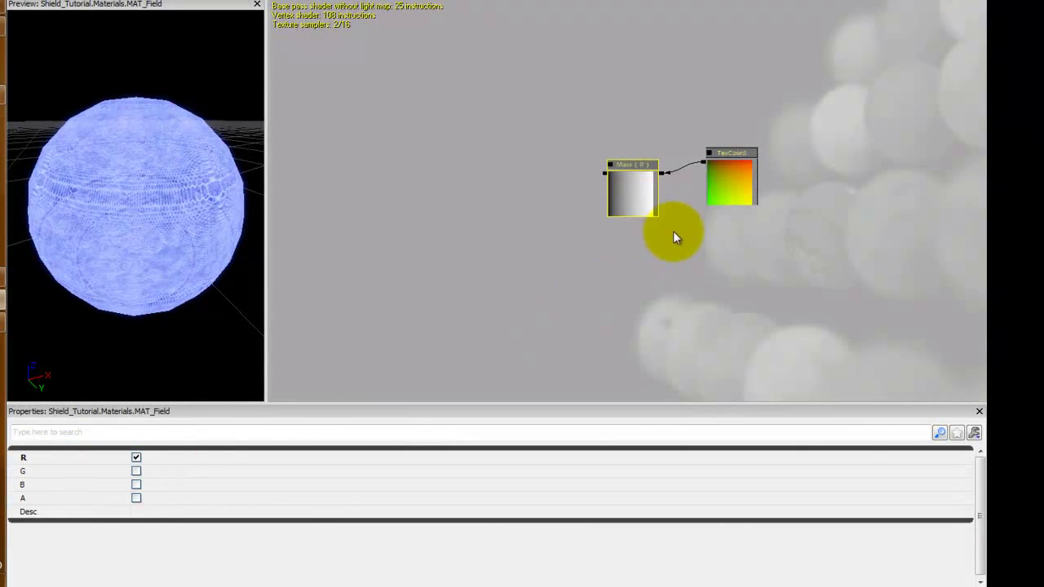
left_click_drag(646, 243, 659, 307)
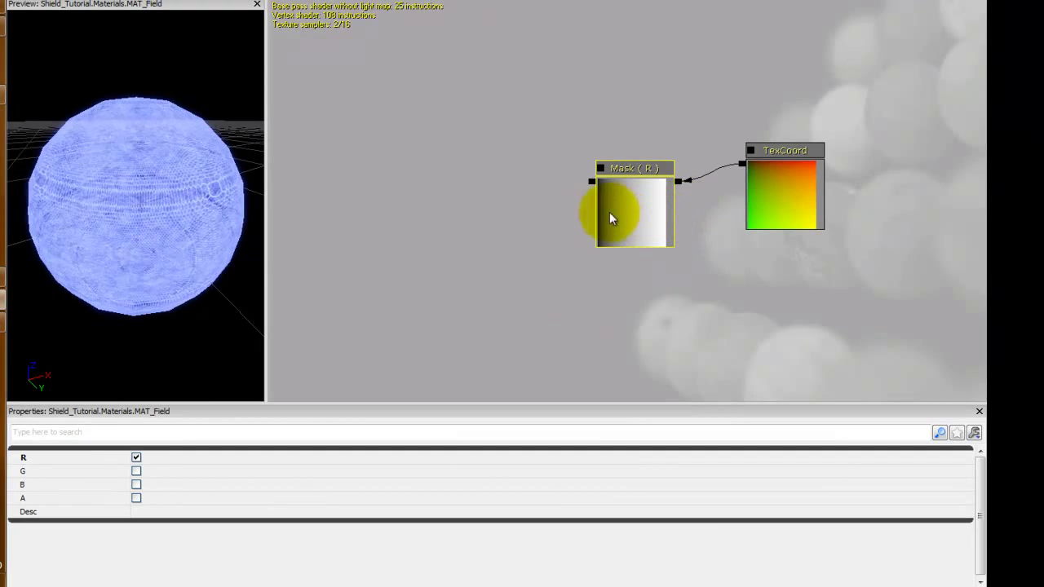
left_click_drag(702, 279, 716, 252)
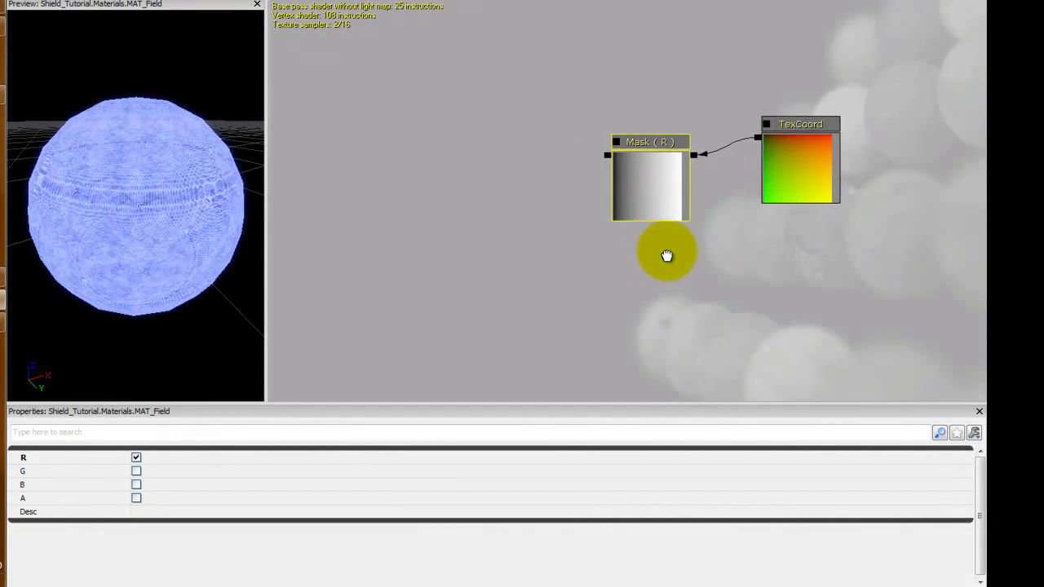
Add a Power node and place it on the output side of the Mask (R) node
right_click(508, 204)
mouse_move(513, 210)
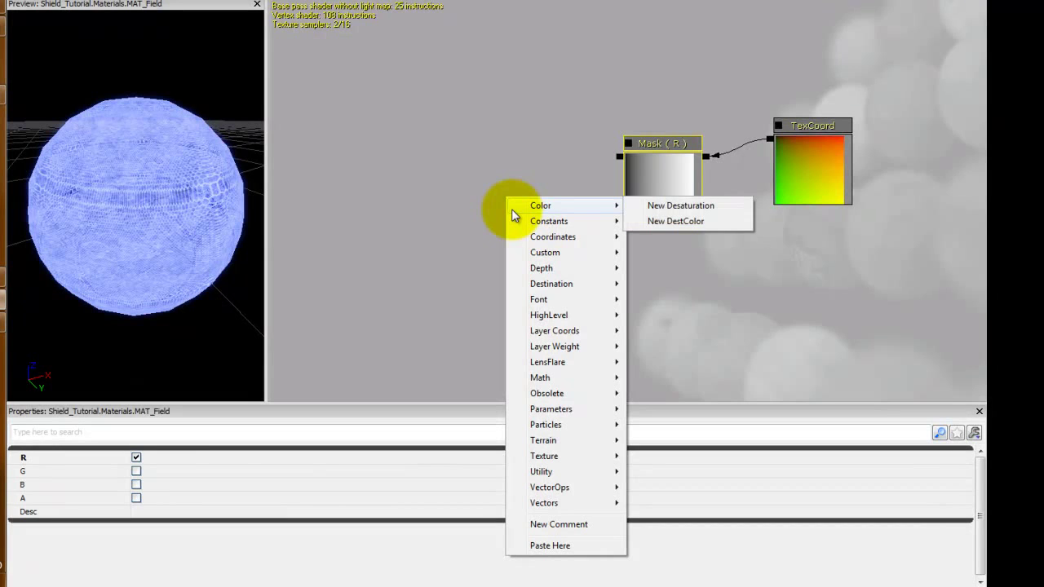
mouse_move(588, 378)
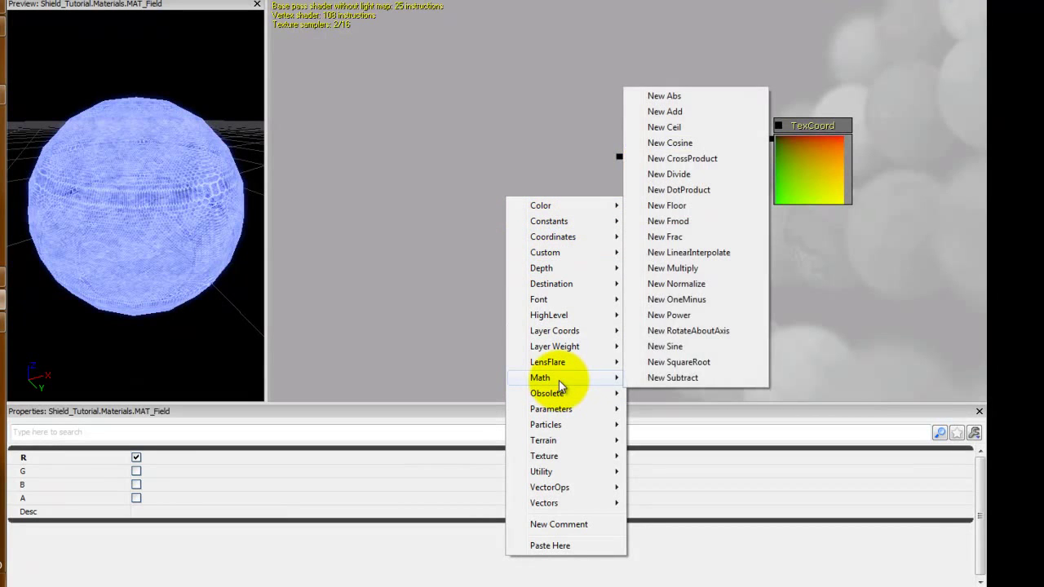
left_click(677, 316)
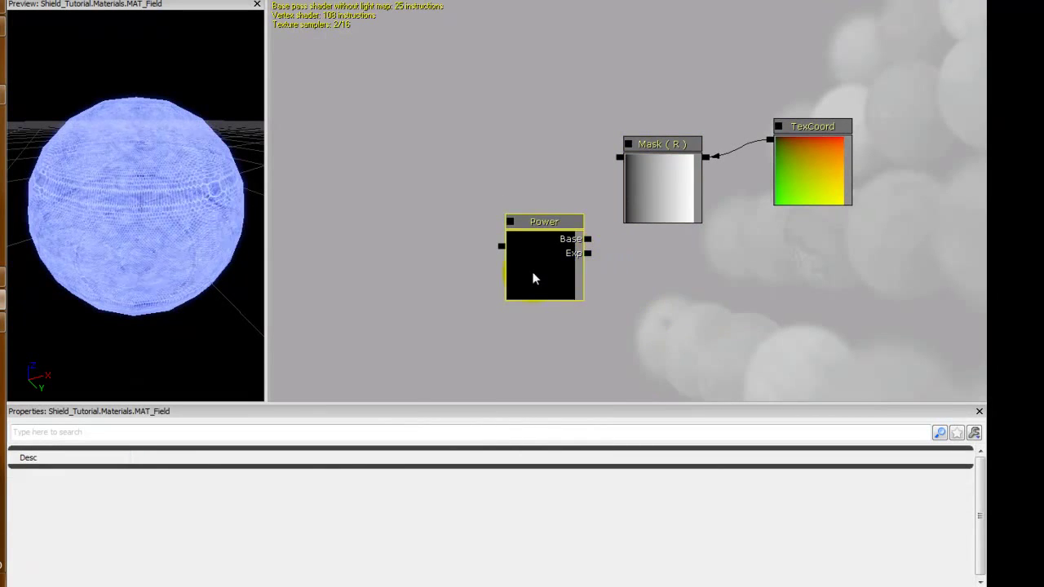
left_click_drag(526, 269, 517, 242)
left_click_drag(655, 307, 651, 305)
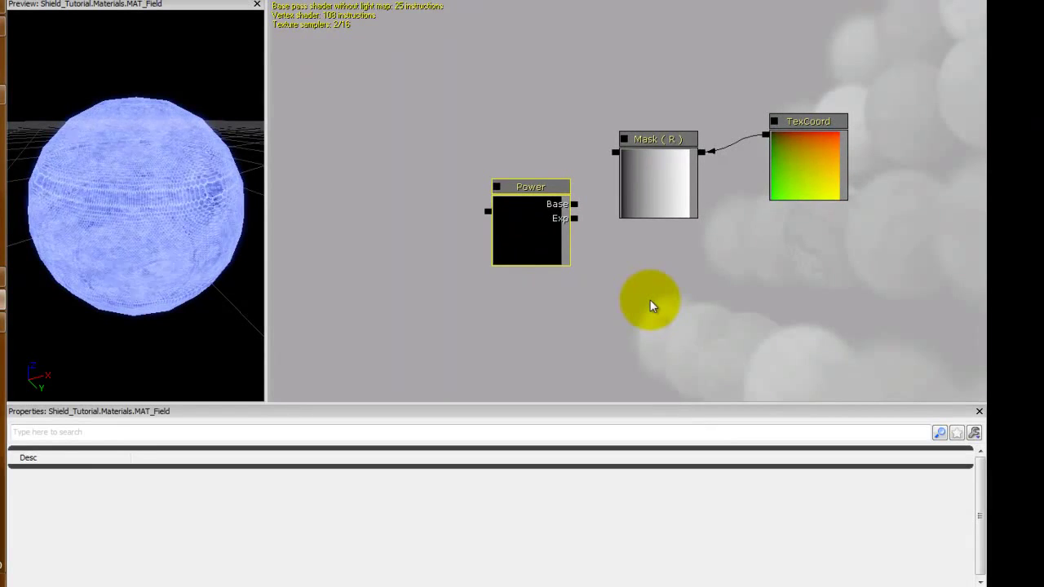
Add a constant node, connect it to the Power node's Exp input, and connect Mask (R) to Base
left_click(666, 287)
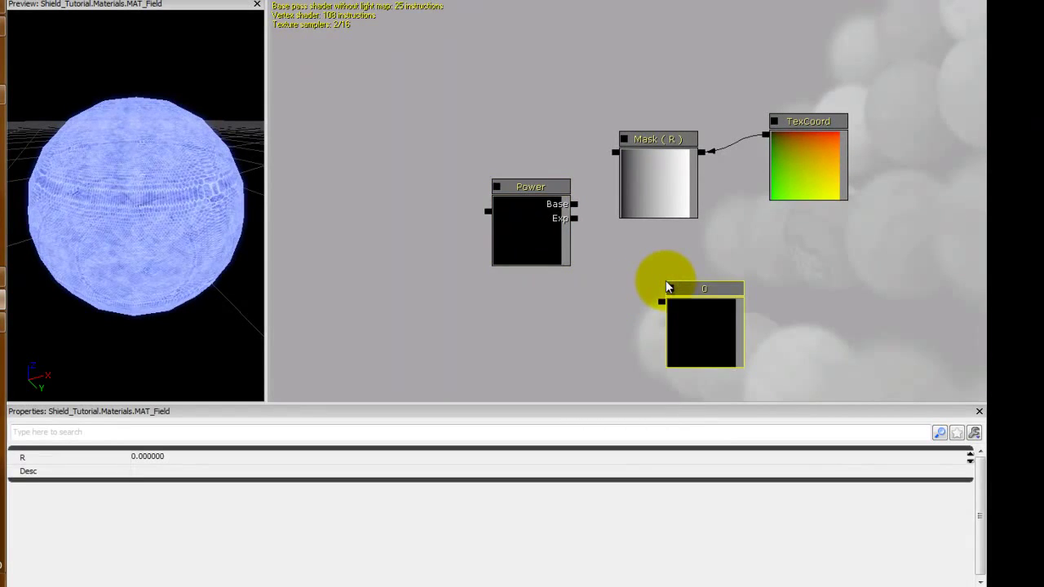
left_click_drag(704, 298, 616, 152)
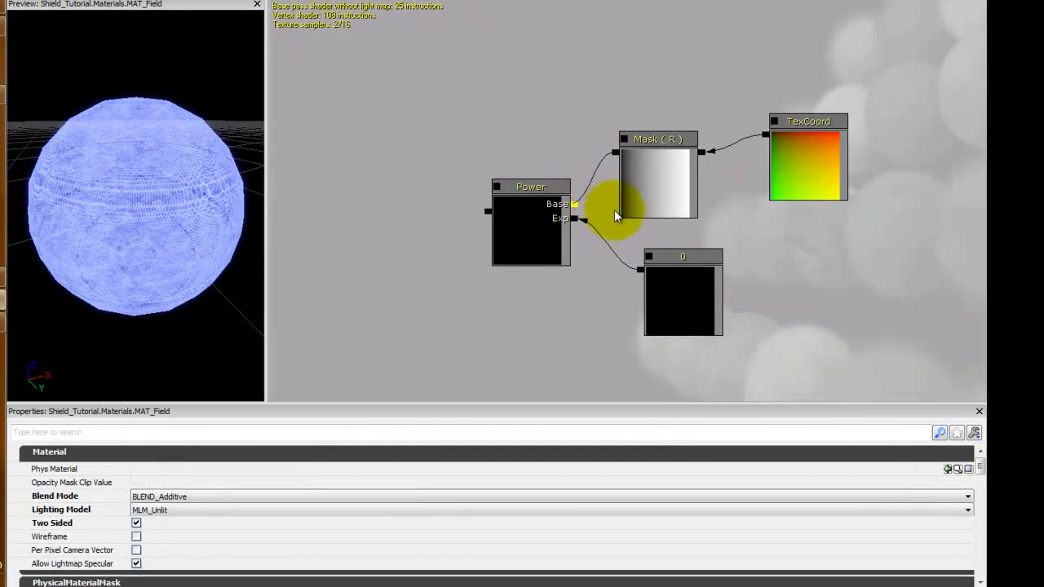
Set the R value of the constant feeding the Power exponent to 2
left_click(670, 263)
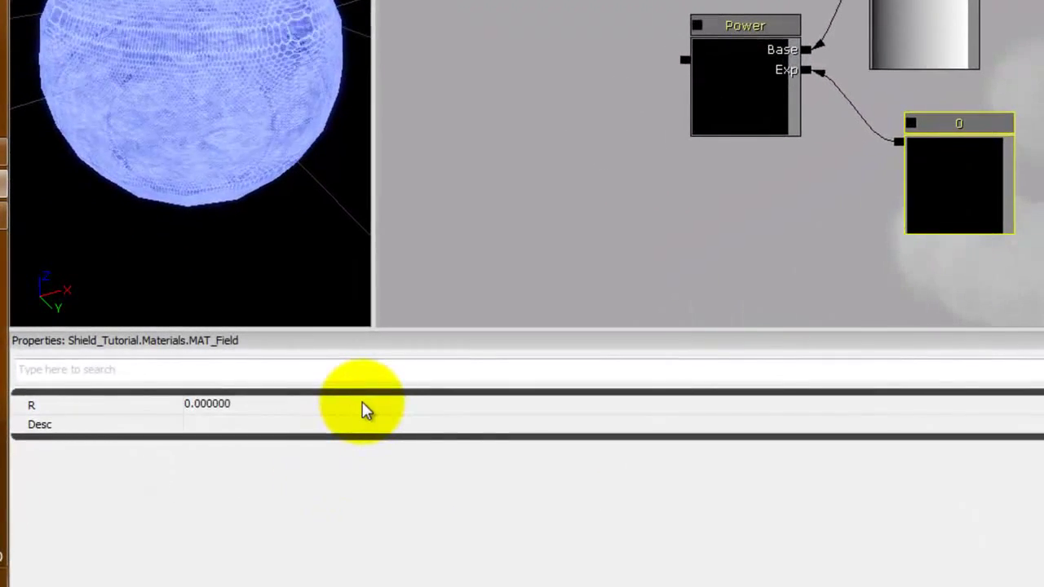
left_click(341, 420)
type("2")
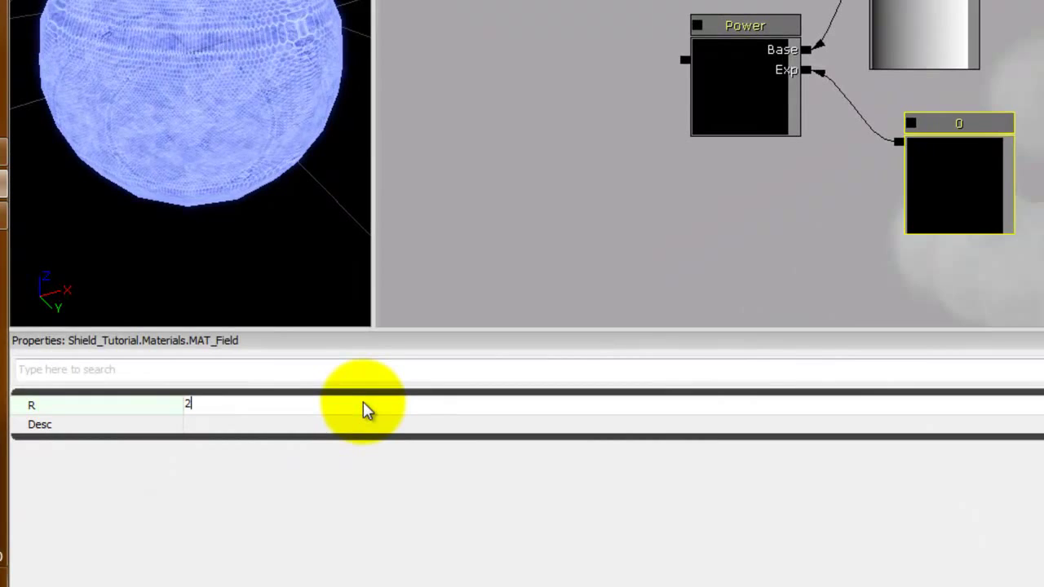
key("Return")
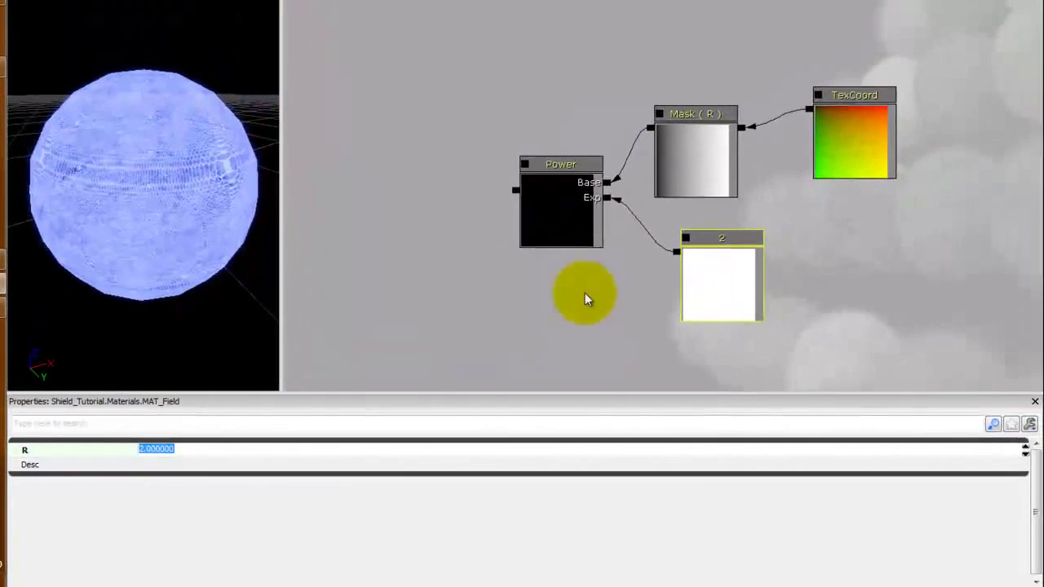
Refresh the Power node's thumbnail by switching its real-time preview on and off again
left_click_drag(585, 299, 593, 261)
left_click(533, 155)
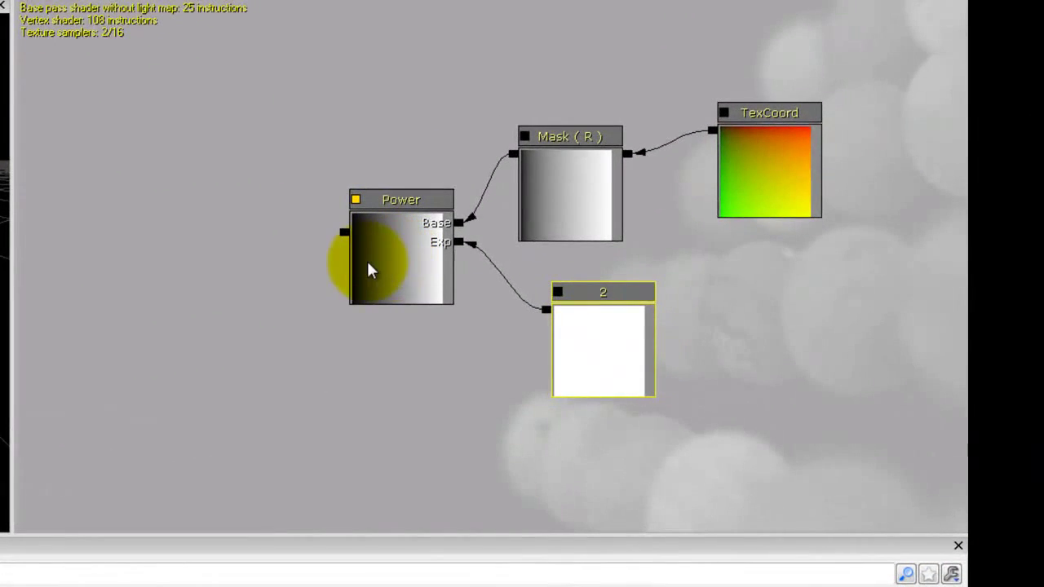
left_click_drag(478, 390, 506, 367)
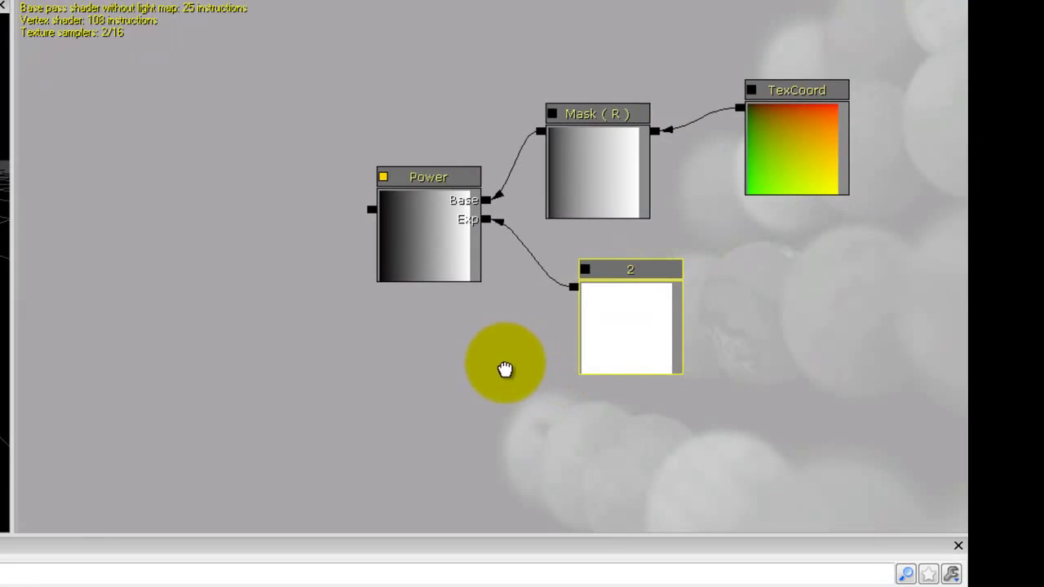
left_click_drag(422, 292, 450, 385)
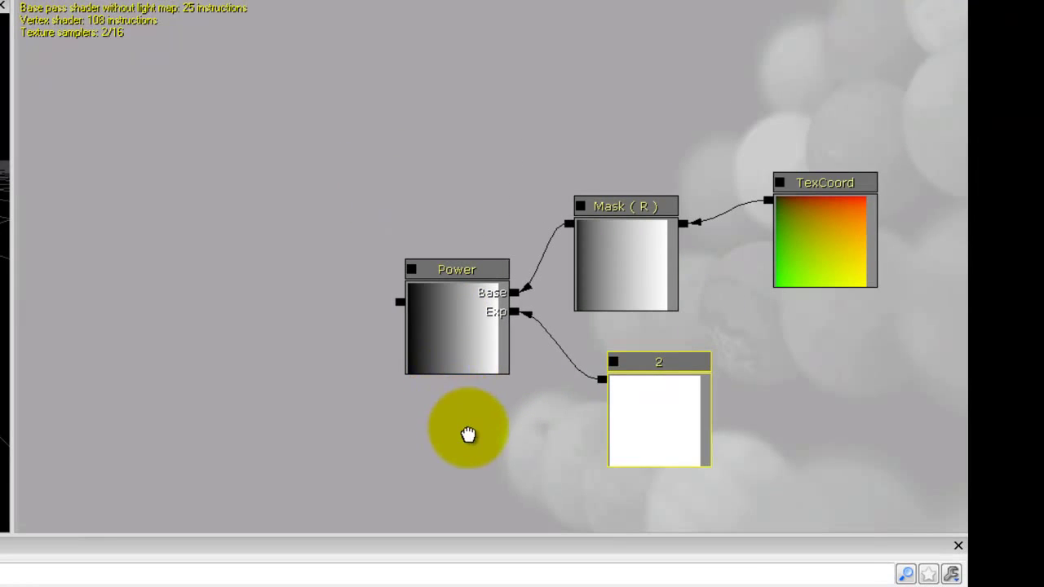
Space out the Mask (R), constant and TexCoord nodes farther from the Power node
left_click_drag(468, 430, 471, 369)
left_click(499, 128)
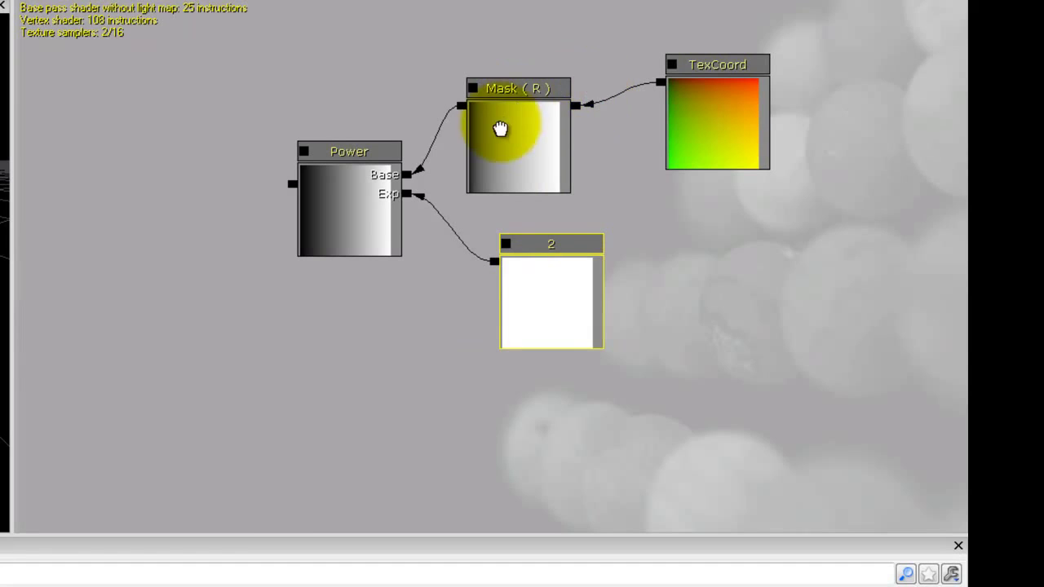
left_click_drag(534, 139, 589, 127)
left_click_drag(524, 297, 569, 270)
left_click_drag(788, 129, 806, 136, "ctrl")
left_click_drag(727, 212, 725, 264)
Duplicate the TexCoord, Mask (R), constant and Power nodes together and place the copy directly below the originals
left_click_drag(365, 124, 855, 457, "ctrl+alt")
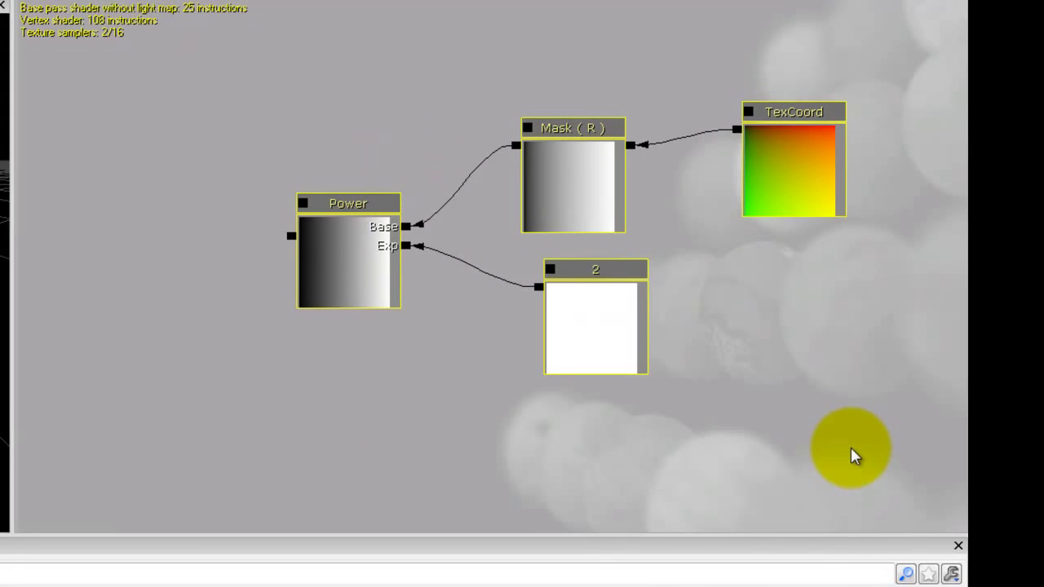
key("ctrl+w")
left_click_drag(448, 463, 445, 386)
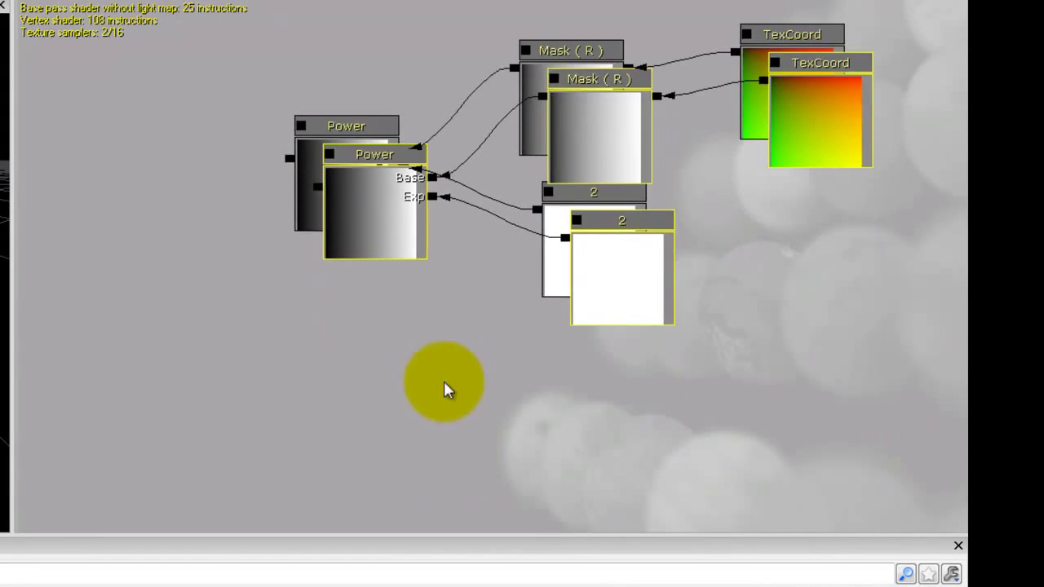
left_click_drag(399, 193, 381, 443, "ctrl")
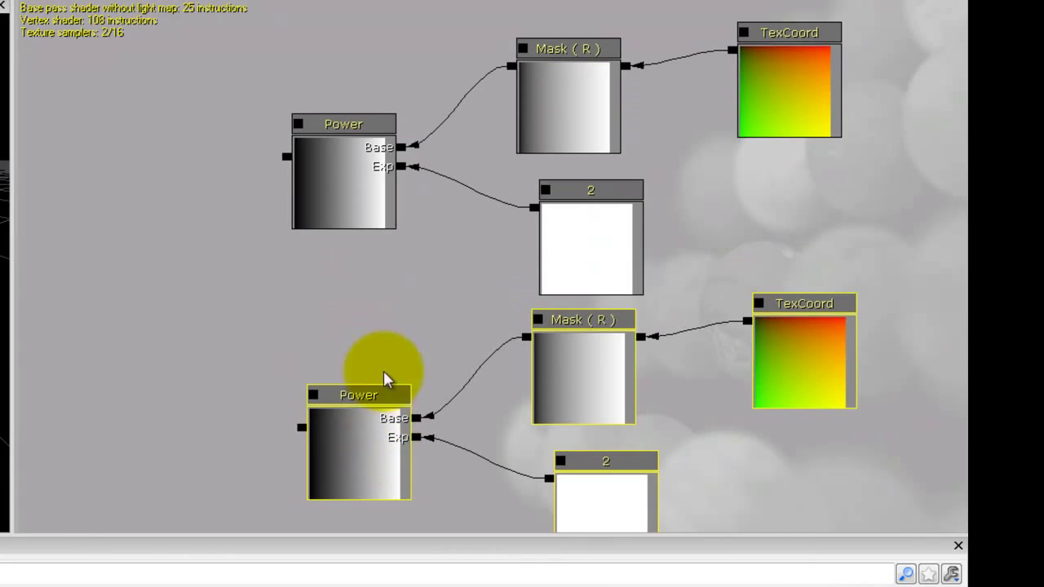
Move the two Power nodes vertically closer to each other so both gradient branches sit compactly
left_click_drag(384, 373, 399, 315)
left_click(369, 423)
left_click_drag(371, 433, 372, 383)
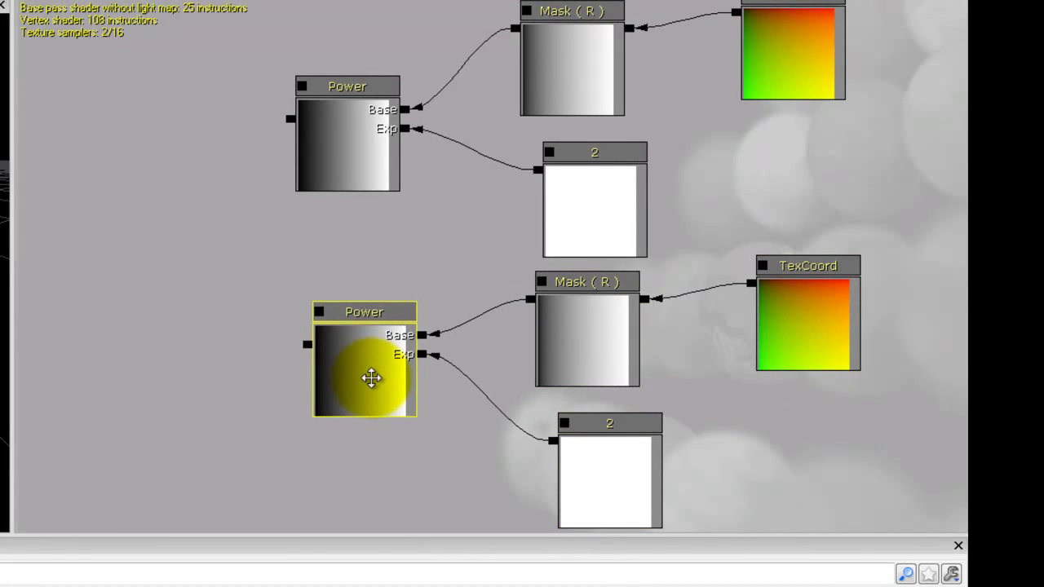
left_click_drag(352, 170, 362, 241)
left_click_drag(462, 275, 421, 167)
Change the duplicated component mask so that it passes only the G channel
left_click(585, 258)
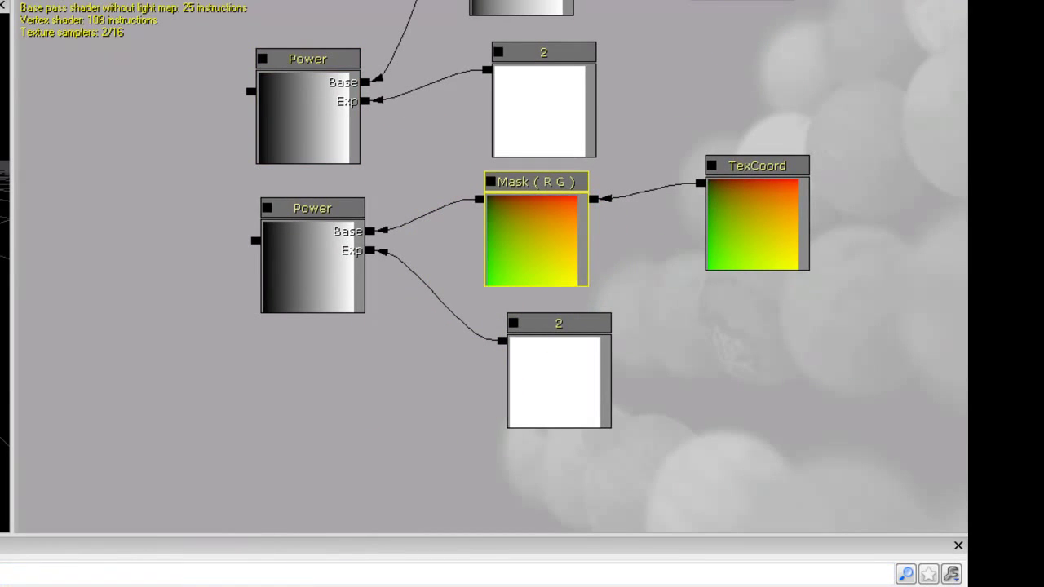
left_click_drag(376, 367, 497, 420)
scroll(381, 353, "down", 2)
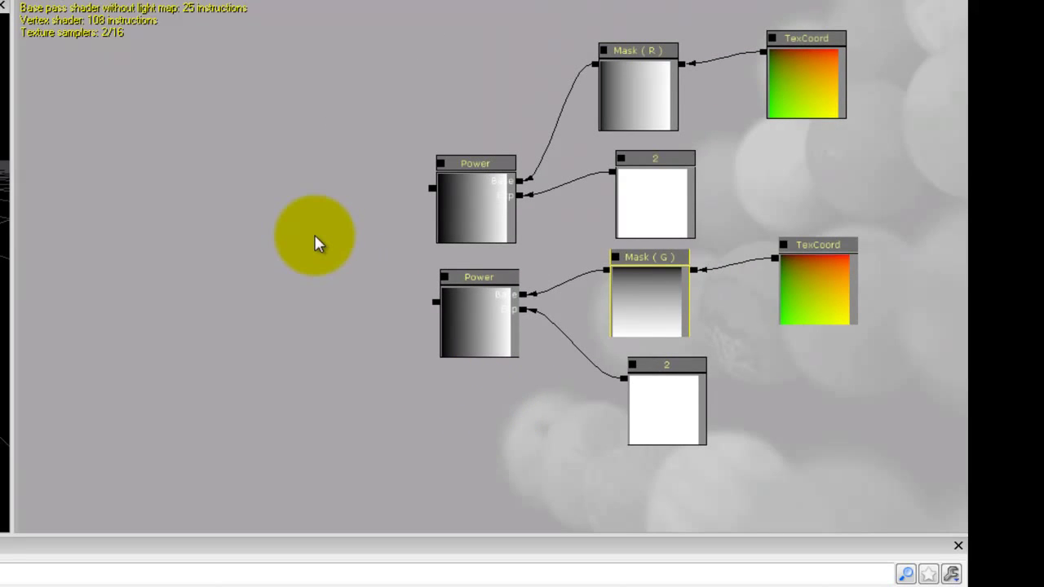
Add a Multiply node beside the two Power nodes and connect the upper Power to A and the lower Power to B
left_click(318, 244)
left_click_drag(359, 245, 324, 226)
left_click_drag(427, 193, 363, 241)
left_click_drag(432, 302, 275, 310)
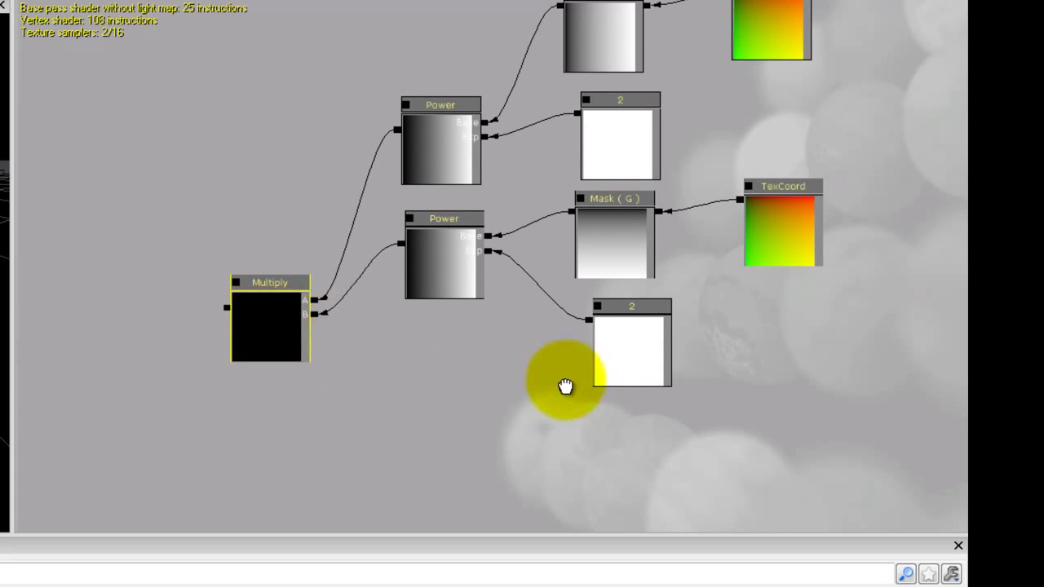
Duplicate the whole network of TexCoord, Mask, constant, Power and Multiply nodes and place the copy below the original
scroll(531, 363, "down", 3)
scroll(406, 222, "down", 1)
left_click_drag(285, 62, 771, 439, "ctrl+alt")
key("ctrl+w")
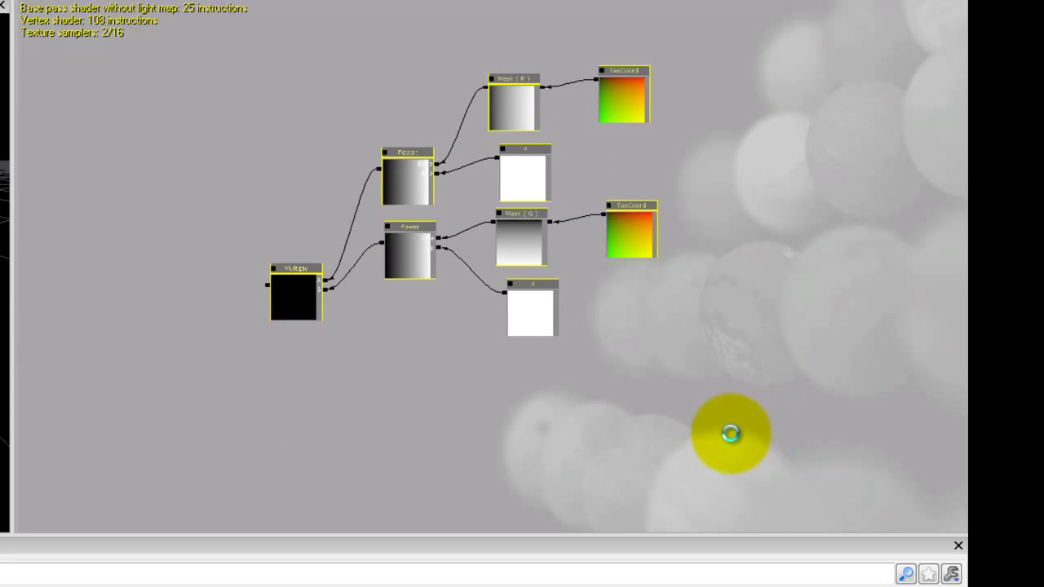
left_click_drag(698, 446, 729, 334)
left_click_drag(491, 263, 351, 442)
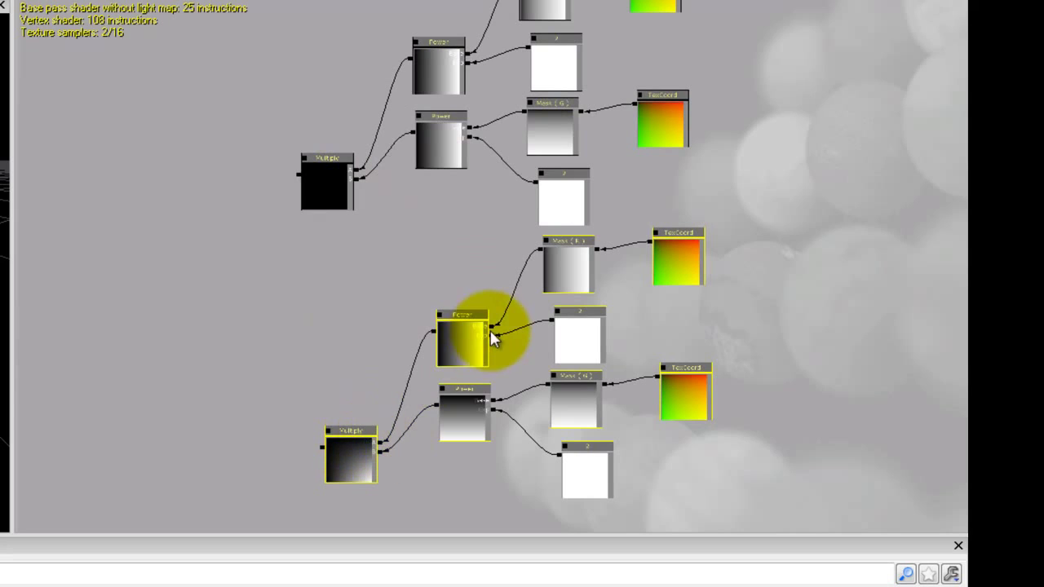
Move the copied Power and Multiply nodes up, placing the copied Multiply directly beneath the original Multiply
left_click(480, 414)
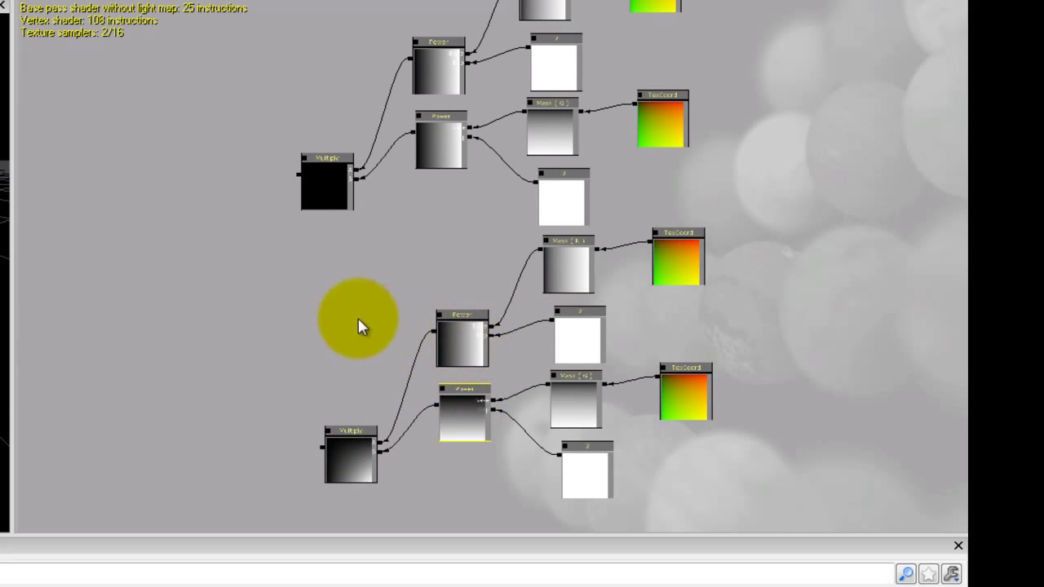
left_click_drag(362, 326, 506, 482, "ctrl+alt")
left_click_drag(358, 452, 346, 363)
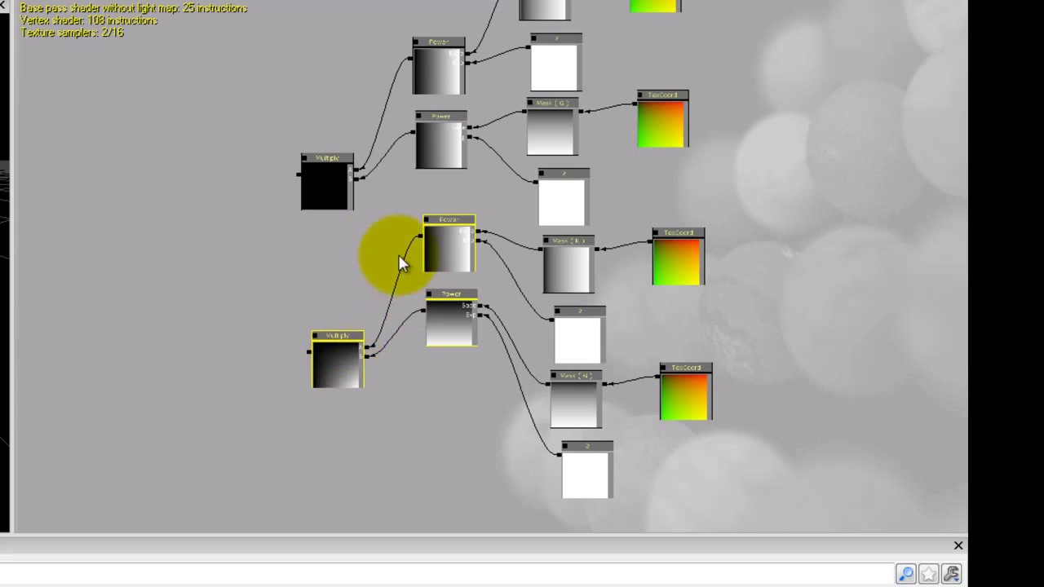
left_click_drag(399, 254, 382, 301)
scroll(381, 298, "up", 2)
left_click_drag(321, 431, 315, 316)
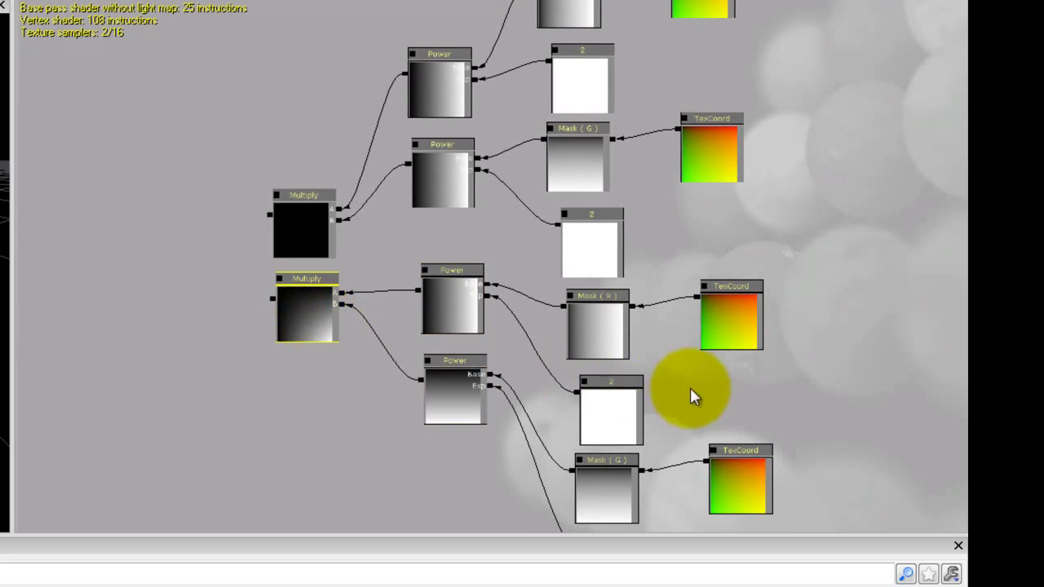
Move the copied Mask (R) and Mask (G) nodes with their TexCoords farther from the Power nodes to make room
left_click_drag(692, 397, 467, 344)
scroll(486, 338, "up", 2)
left_click(355, 258)
left_click(492, 244, "ctrl")
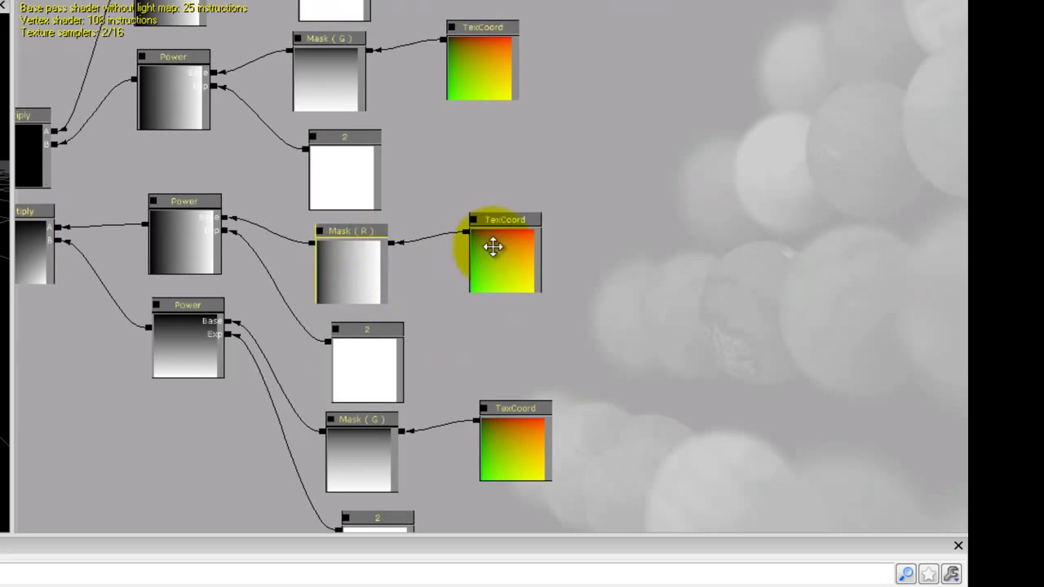
left_click_drag(367, 268, 488, 226)
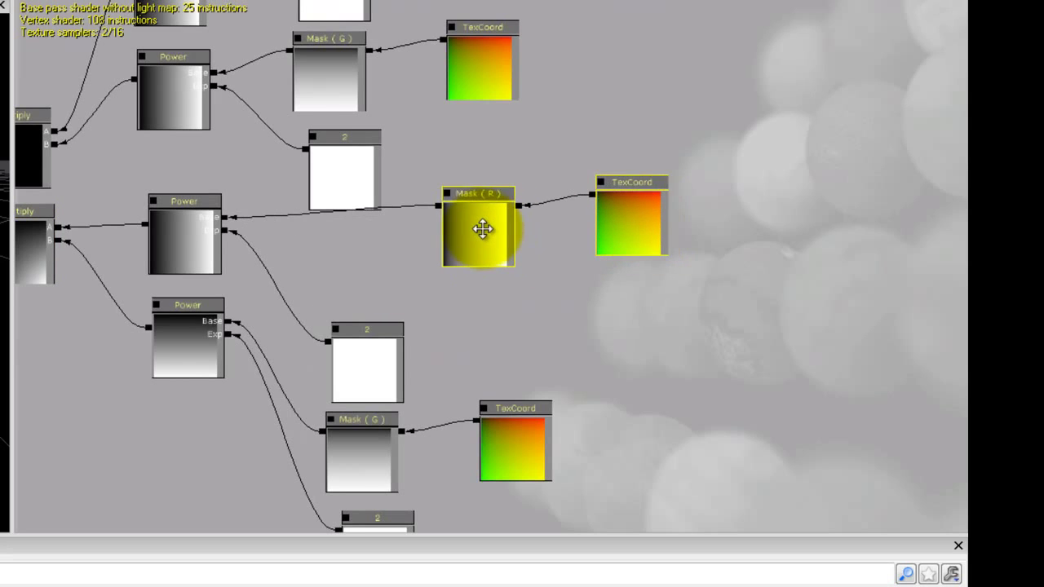
left_click_drag(532, 355, 508, 298)
left_click(357, 399)
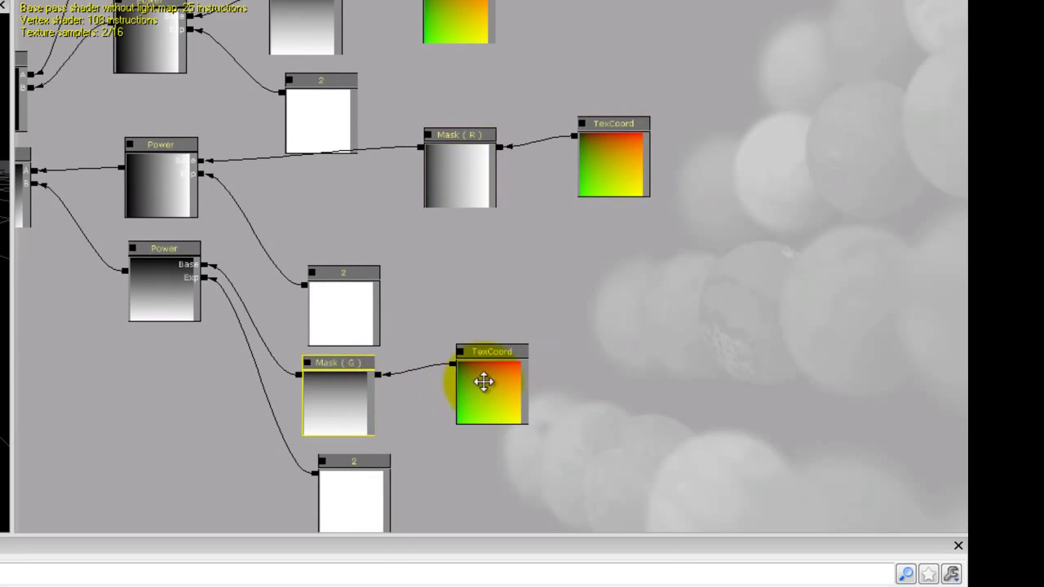
left_click(485, 380, "ctrl")
left_click_drag(337, 396, 483, 343)
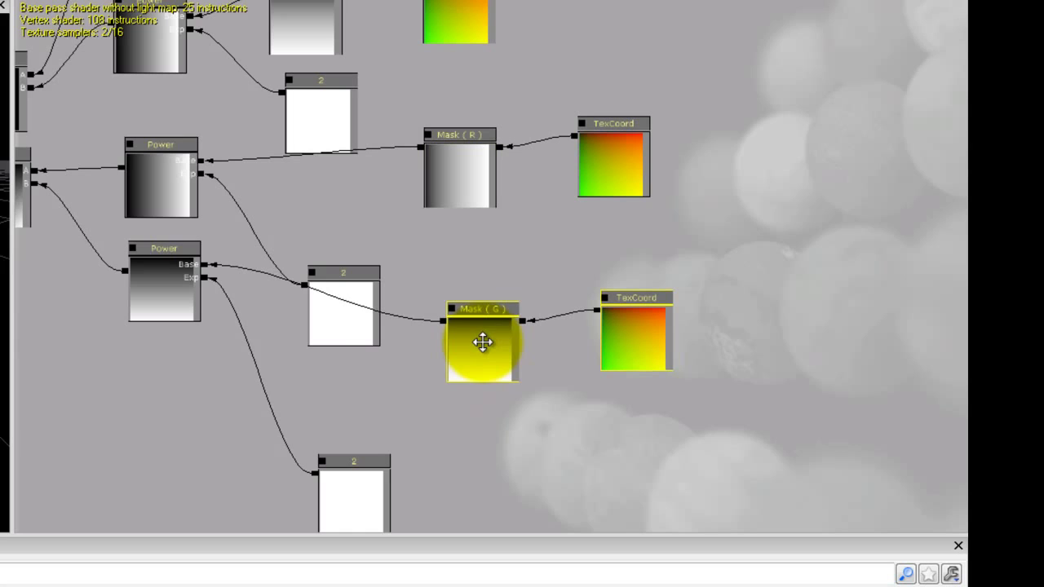
Add a OneMinus node in front of the copied Mask (R) and duplicate it for the copied Mask (G) branch
left_click_drag(440, 256, 479, 270)
right_click(387, 230)
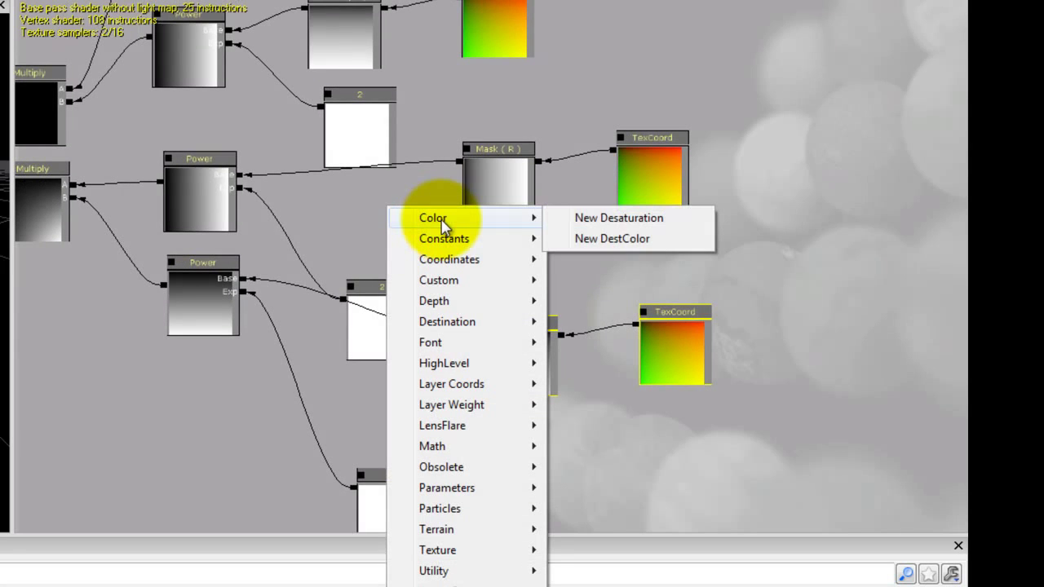
mouse_move(478, 448)
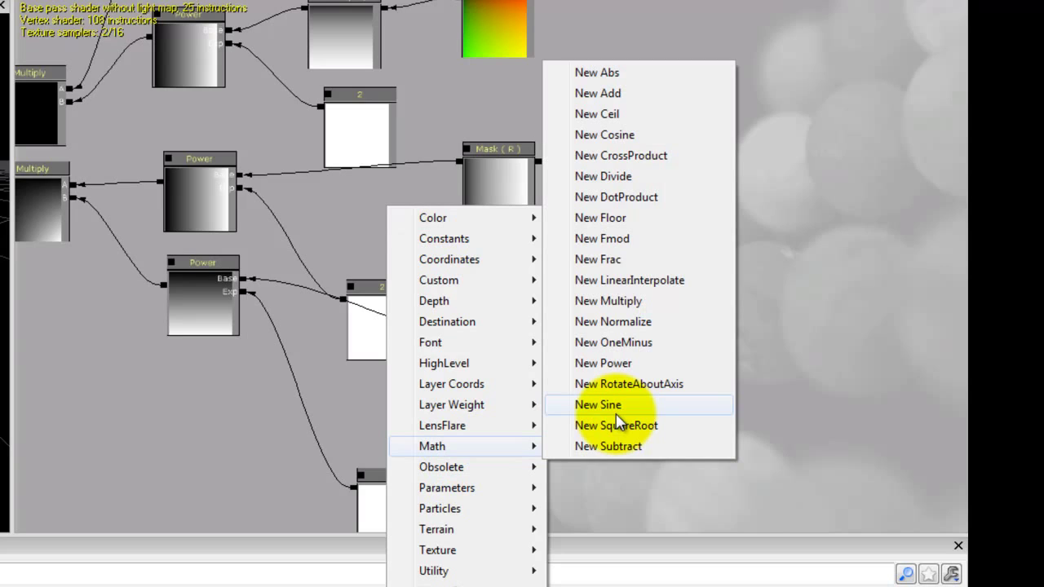
left_click(614, 342)
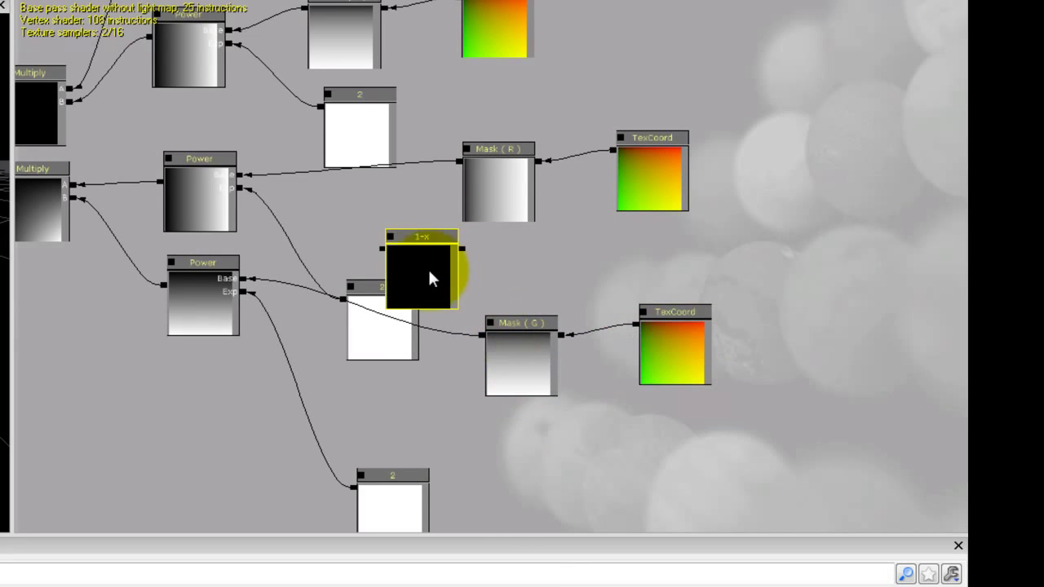
left_click_drag(432, 279, 388, 392)
key("ctrl+w")
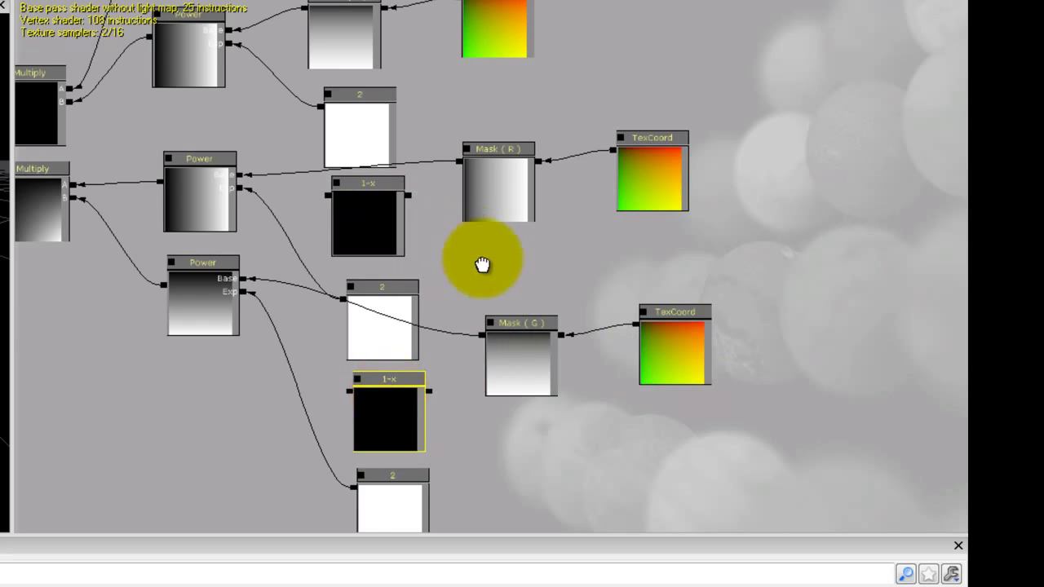
Route the copied Mask (R) and Mask (G) through their 1-x nodes into the Base inputs of the corresponding Power nodes
left_click_drag(484, 263, 556, 300)
left_click_drag(531, 198, 486, 231)
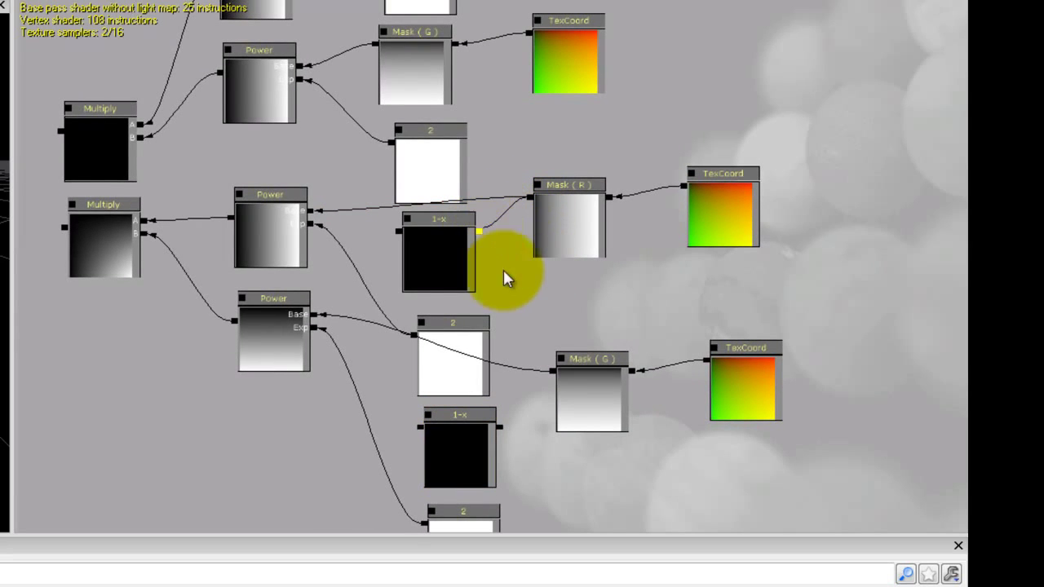
left_click_drag(555, 372, 499, 427)
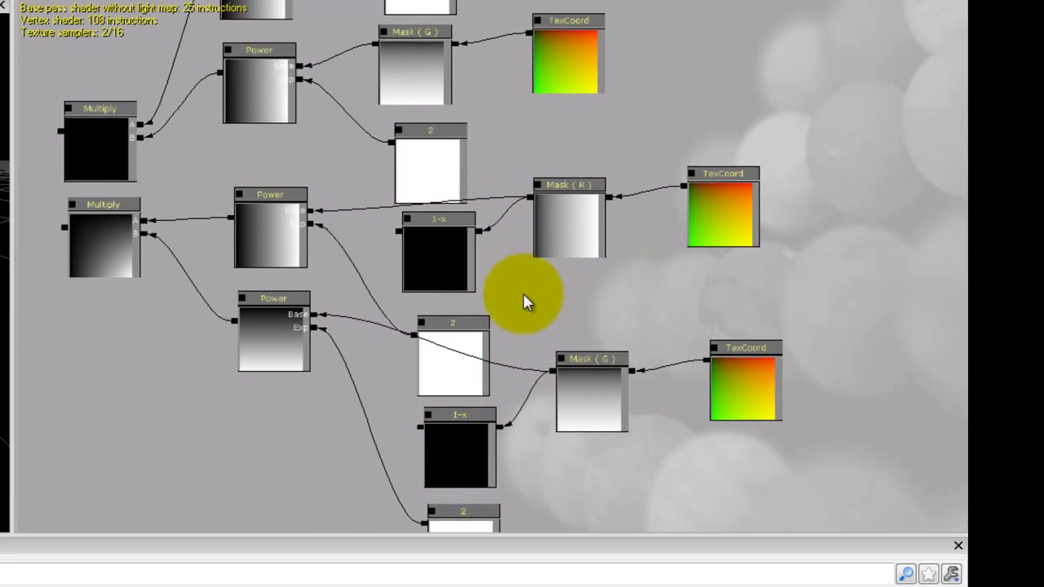
left_click_drag(526, 295, 618, 300)
left_click(499, 236)
left_click_drag(432, 233, 412, 218)
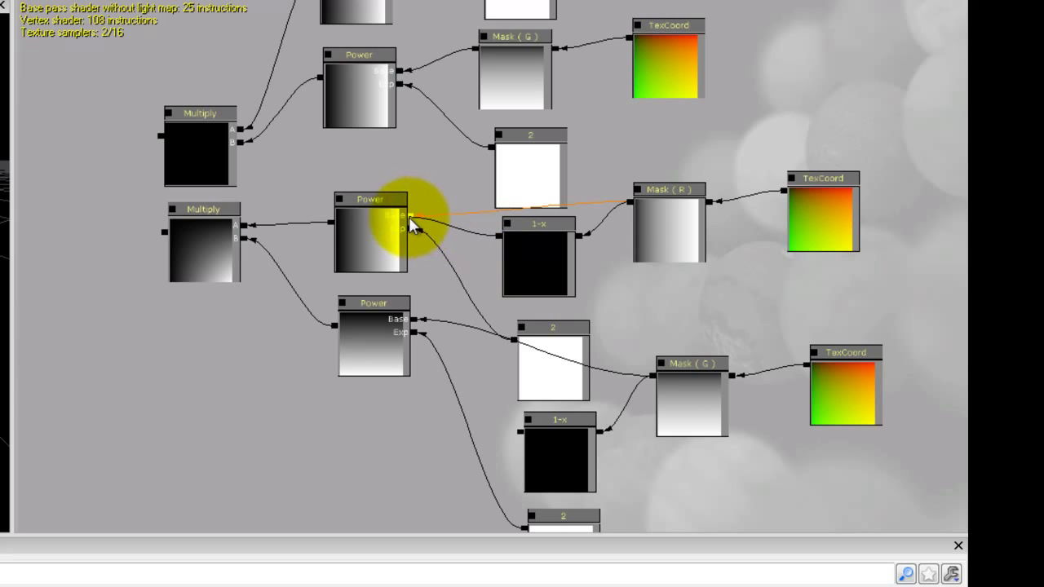
left_click(528, 440)
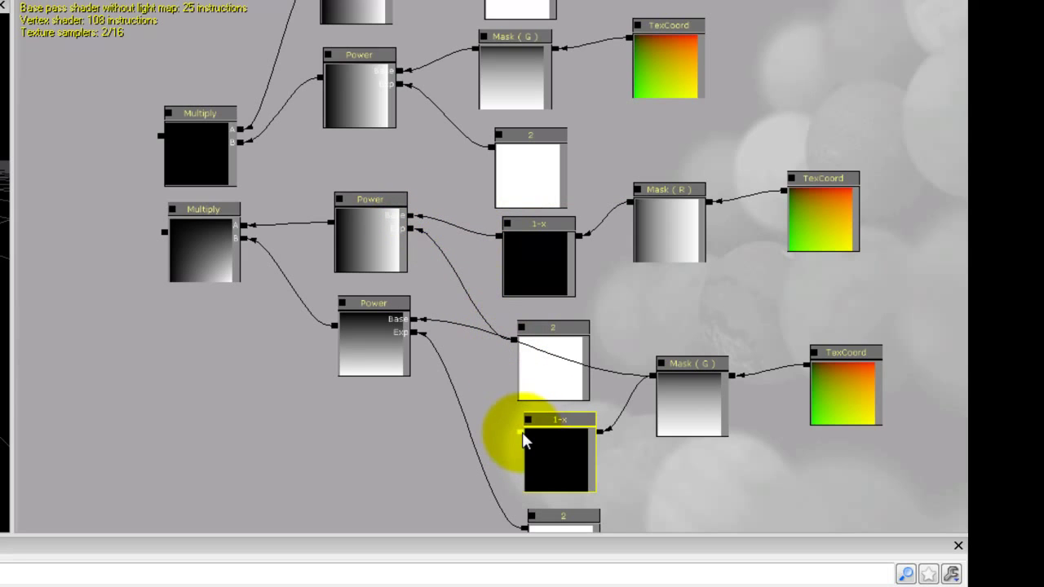
left_click_drag(523, 440, 569, 350)
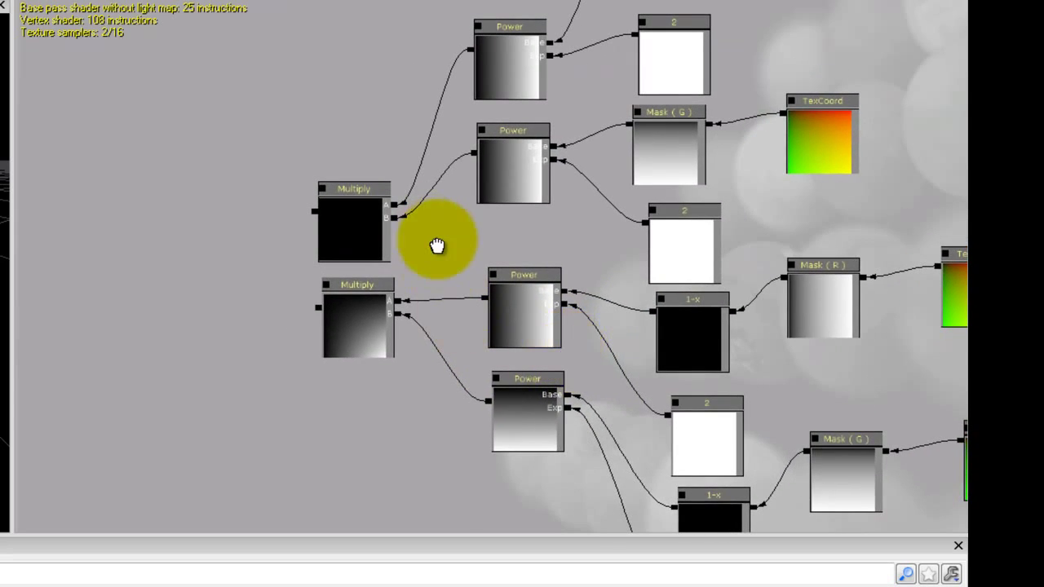
Add another Multiply node and connect the original Multiply to A and the copied Multiply to B
left_click_drag(437, 243, 553, 272)
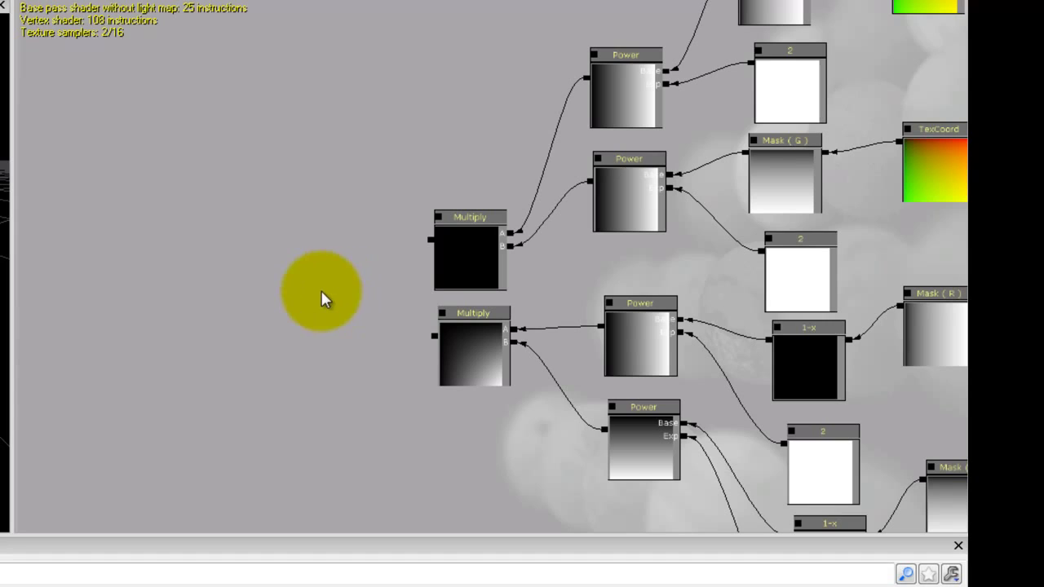
left_click(320, 296)
left_click_drag(359, 324, 323, 287)
left_click_drag(431, 240, 352, 272)
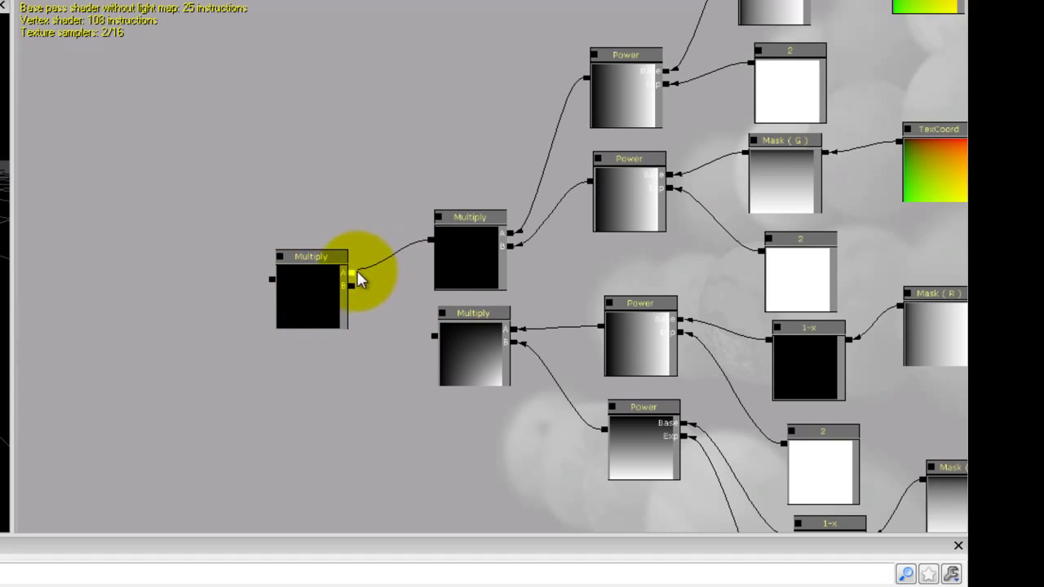
left_click_drag(434, 336, 354, 284)
Add a Constant node above the combining Multiply and set its R value to 150
left_click_drag(322, 216, 455, 242)
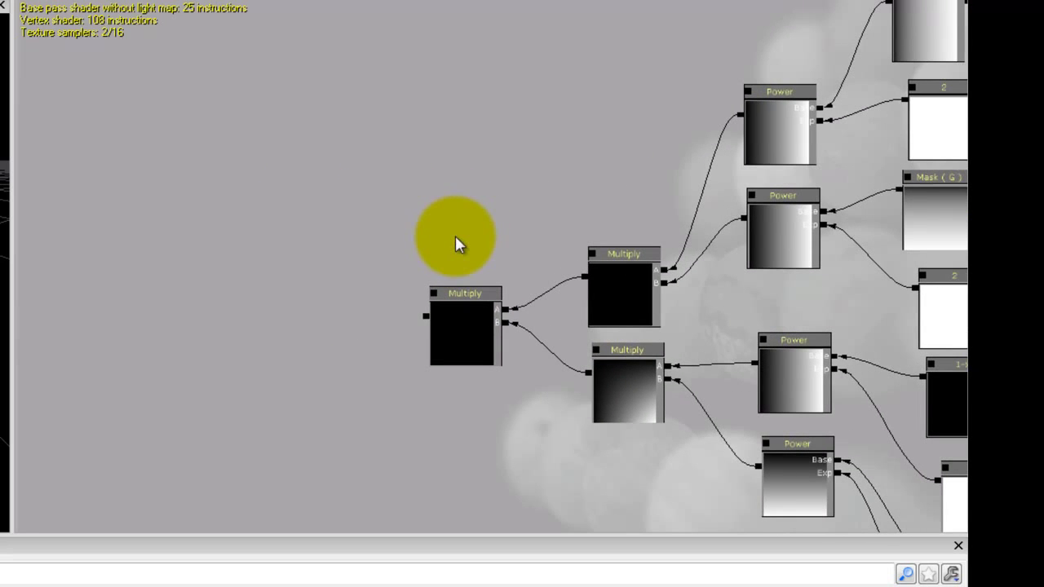
left_click(461, 208)
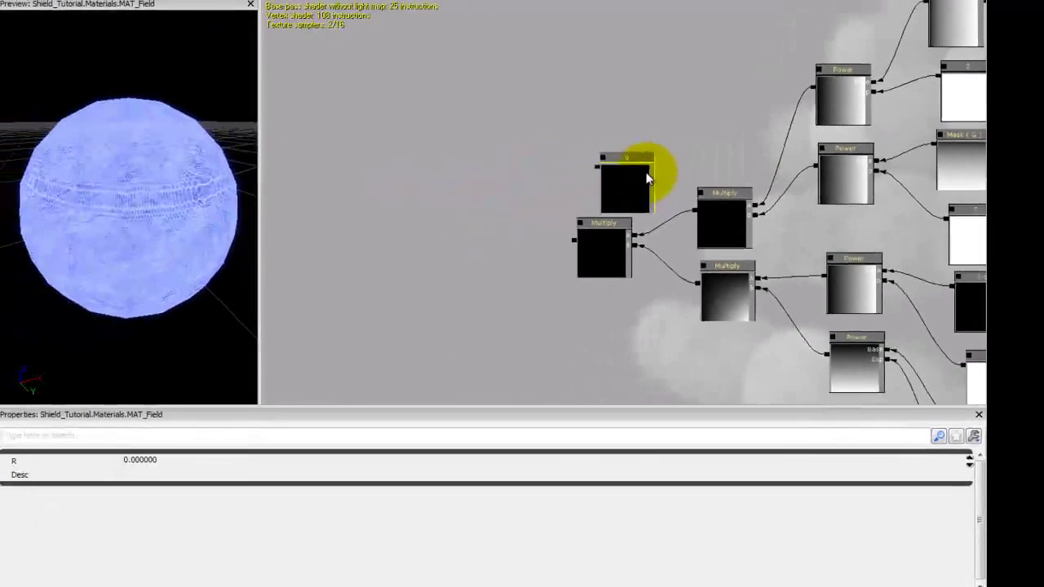
left_click_drag(647, 177, 620, 165)
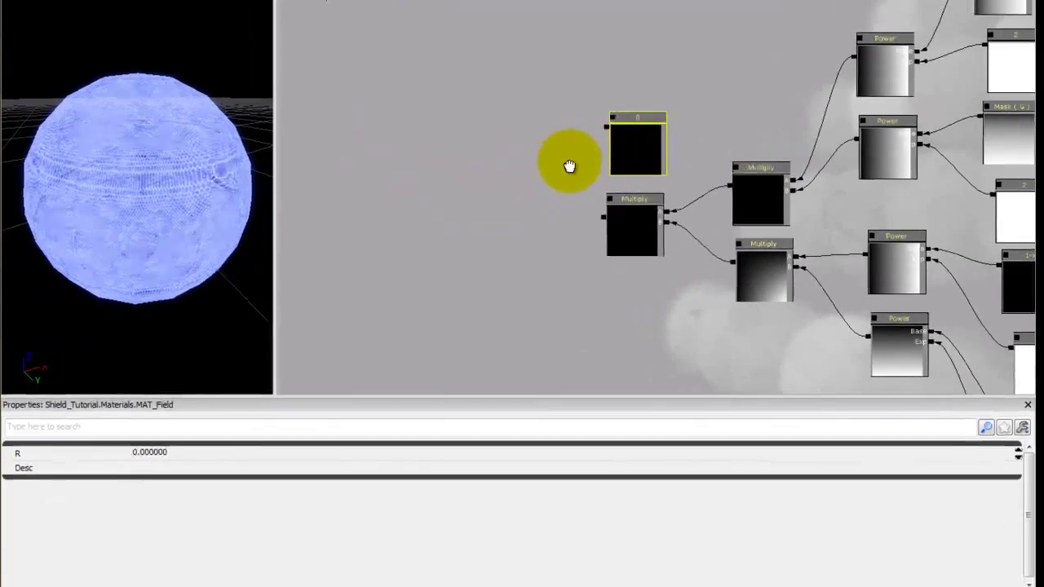
left_click(236, 454)
type("15")
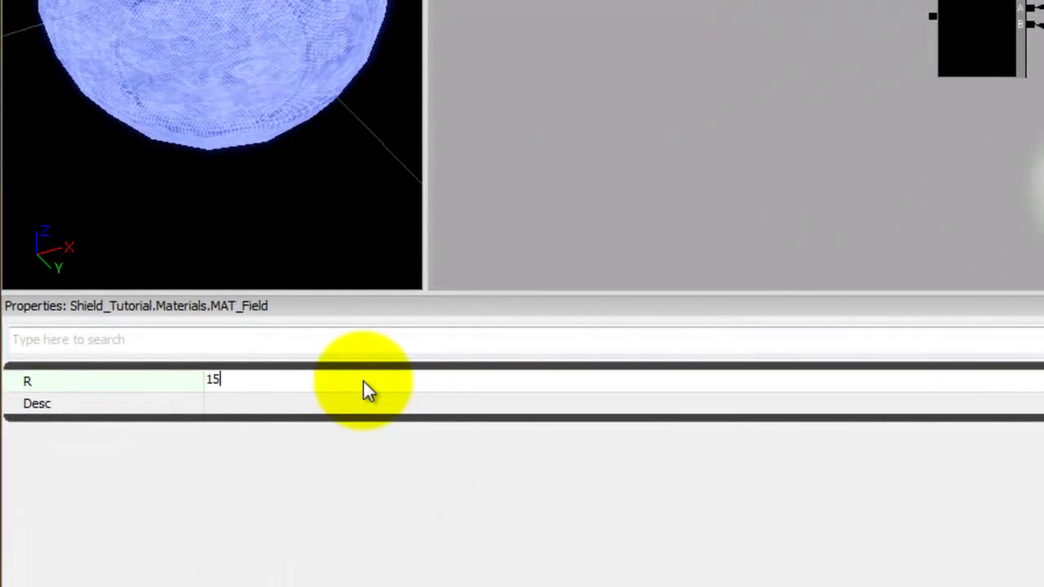
type("0")
key("Return")
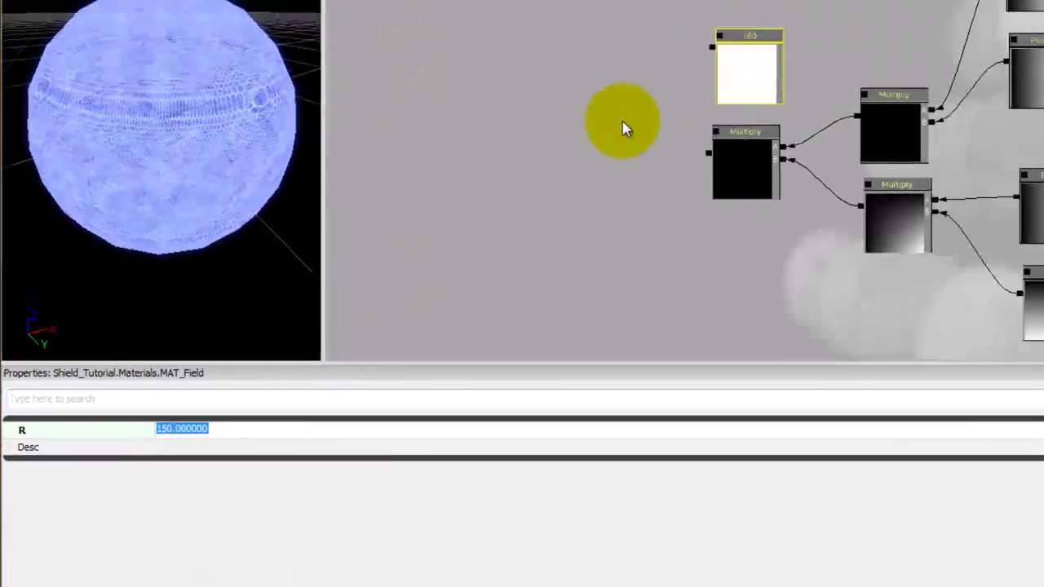
Add a final Multiply node and connect the 150 constant to A and the combining Multiply to B
key("m")
left_click(597, 81)
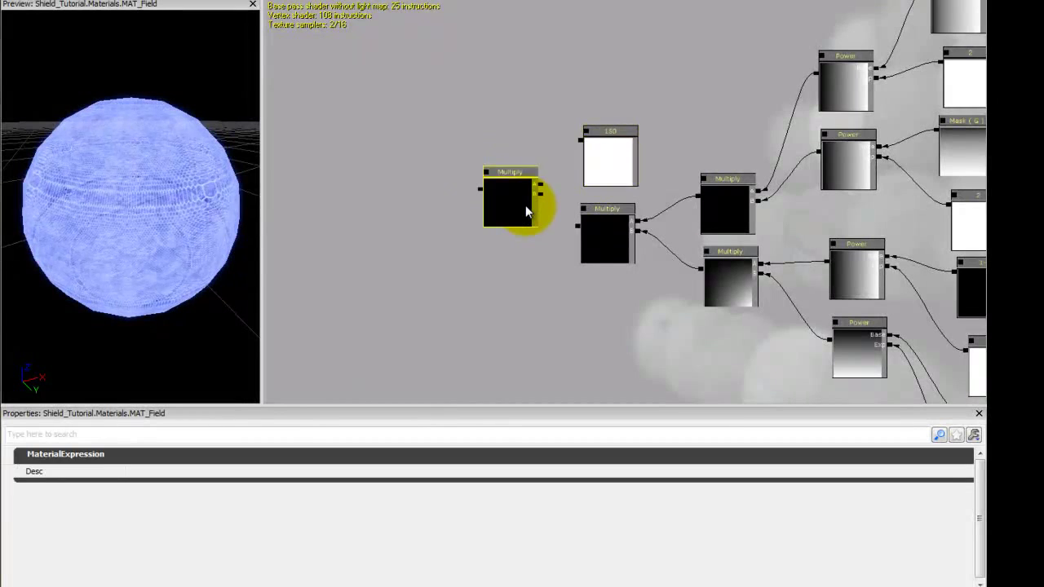
left_click_drag(525, 201, 516, 194, "ctrl")
left_click_drag(577, 226, 532, 187)
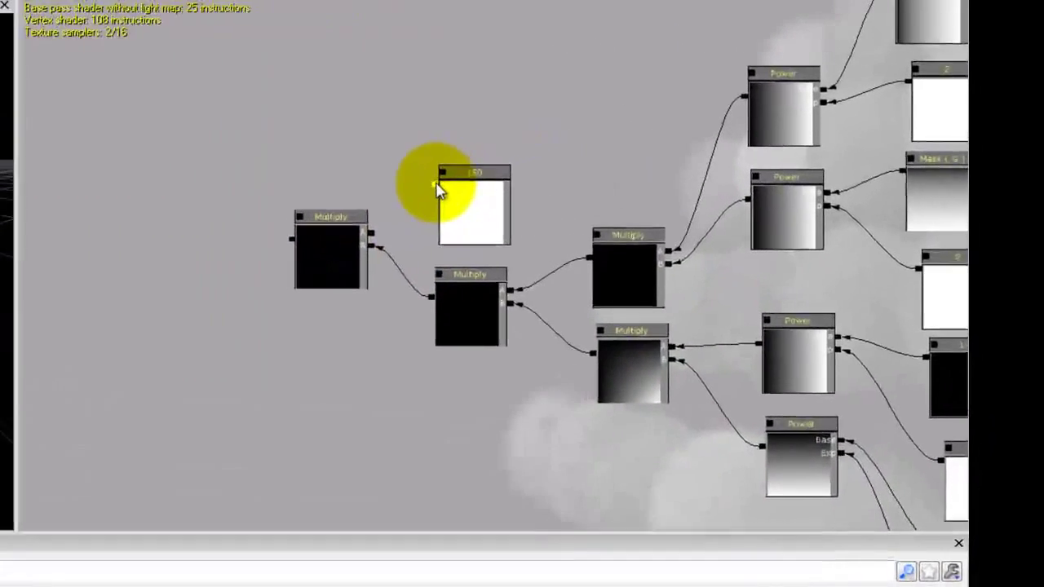
left_click_drag(581, 140, 534, 177)
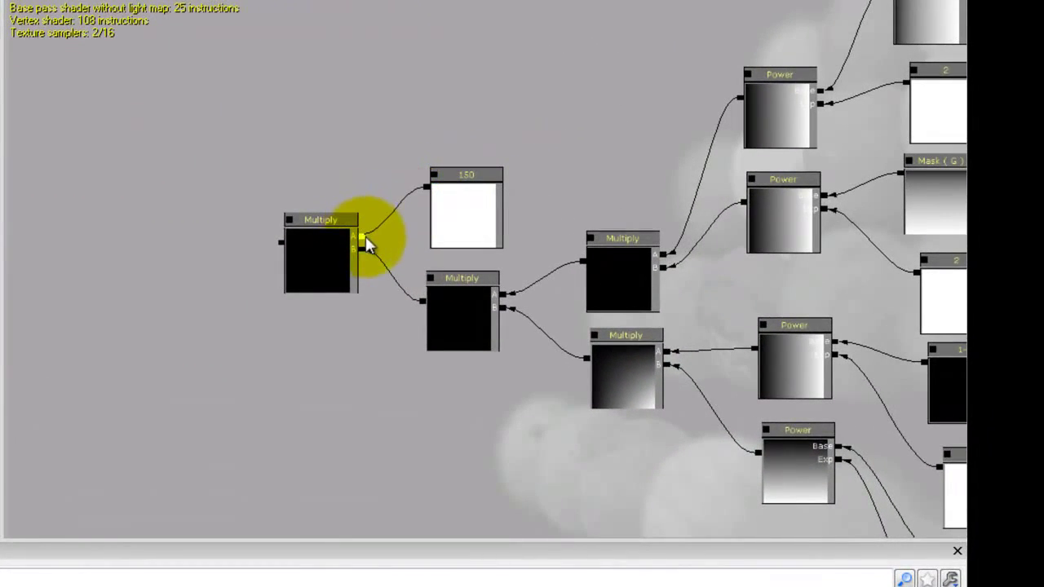
Refresh the final Multiply node's thumbnail by switching its real-time preview on and off again
left_click_drag(415, 248, 487, 254)
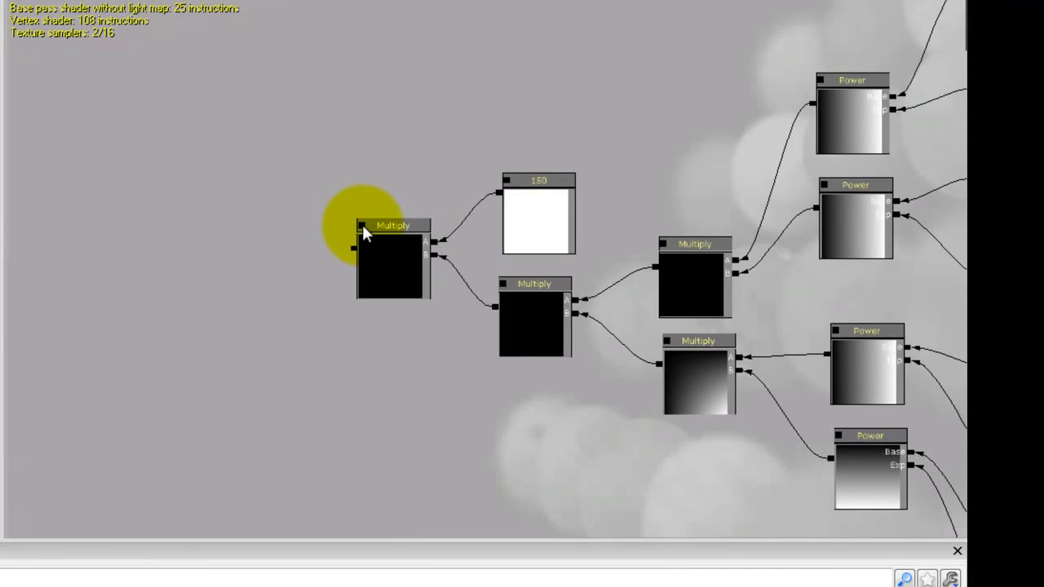
left_click(363, 226)
scroll(436, 196, "up", 3)
left_click_drag(452, 290, 438, 275)
left_click_drag(386, 220, 416, 249)
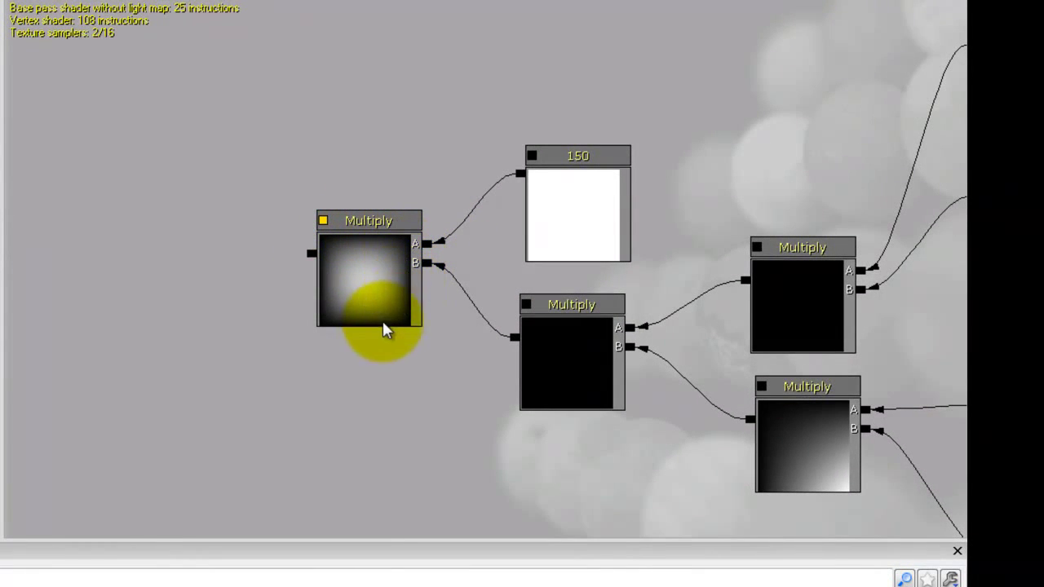
left_click(322, 226)
left_click_drag(335, 378, 403, 383)
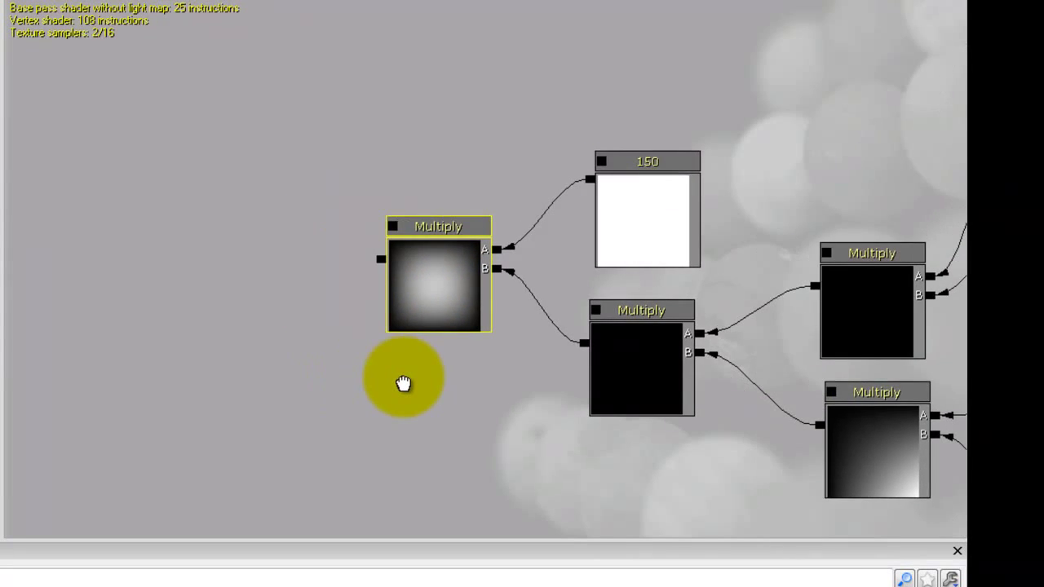
Select all the gradient mask nodes and group them in a comment titled "Alpha Distortion"
scroll(404, 383, "down", 6)
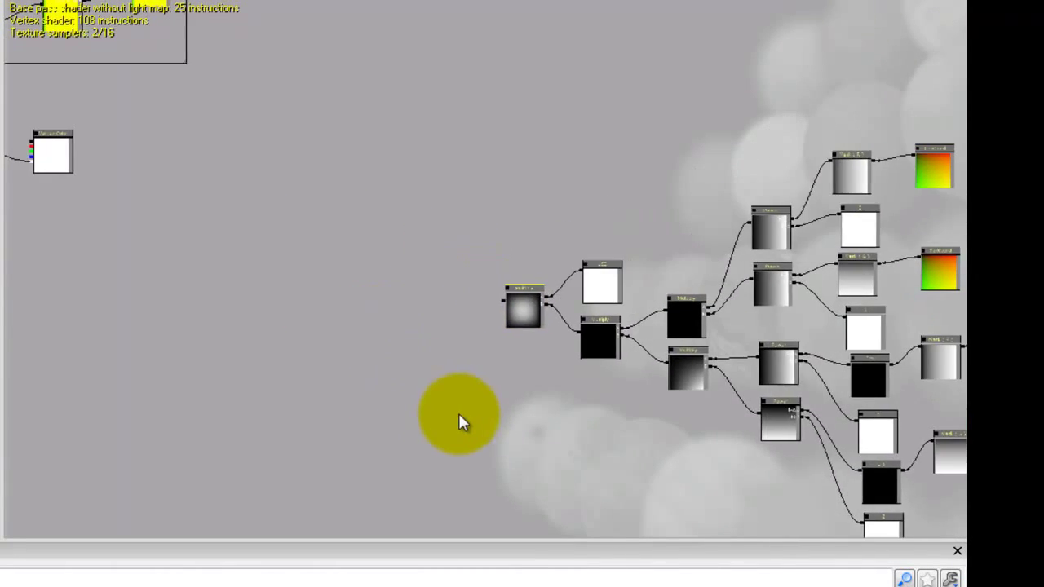
scroll(461, 420, "down", 2)
left_click_drag(522, 201, 364, 133)
left_click_drag(299, 63, 864, 525)
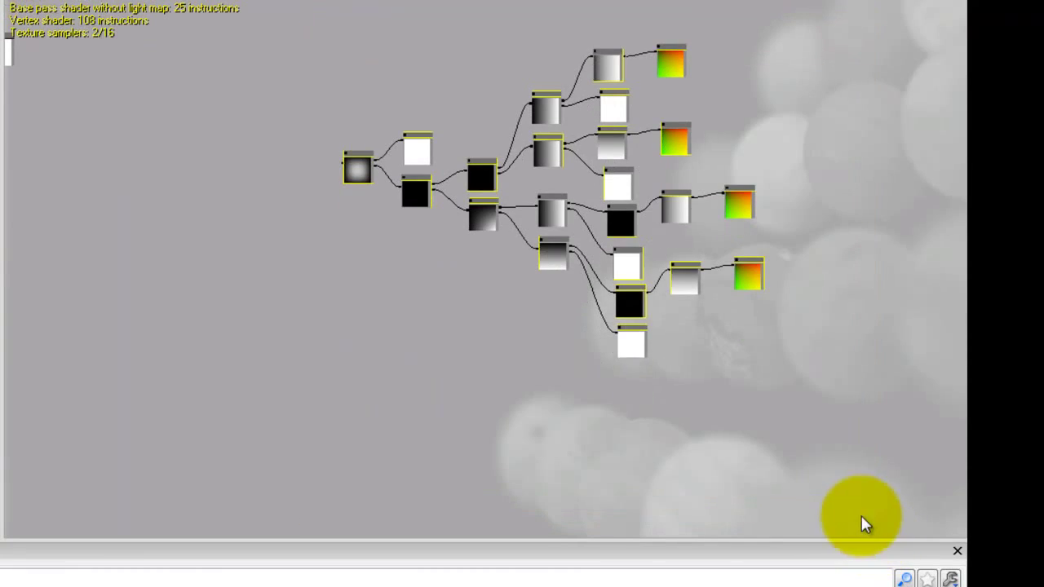
left_click_drag(518, 326, 531, 394)
right_click(511, 396)
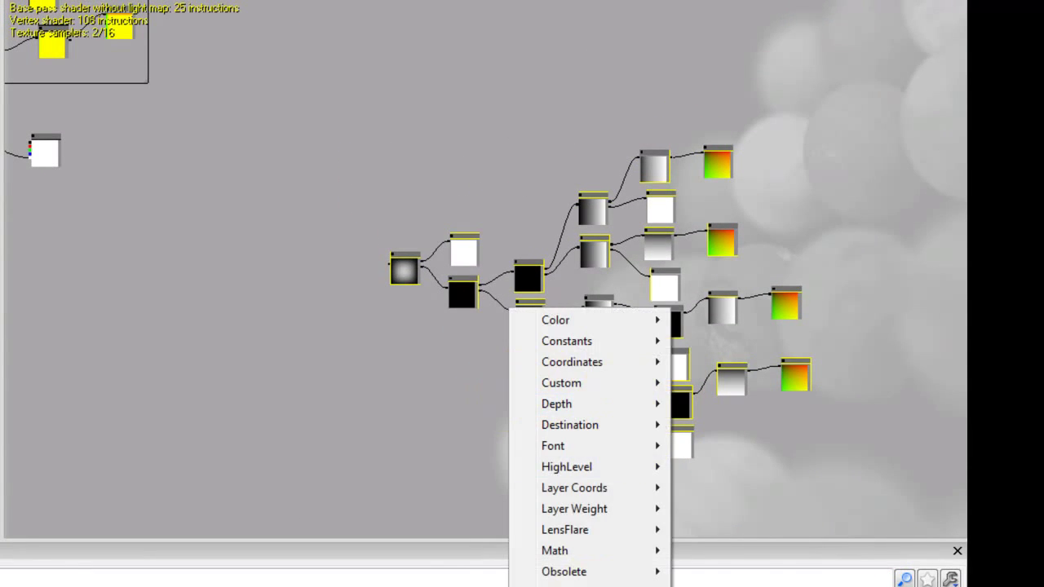
left_click(555, 583)
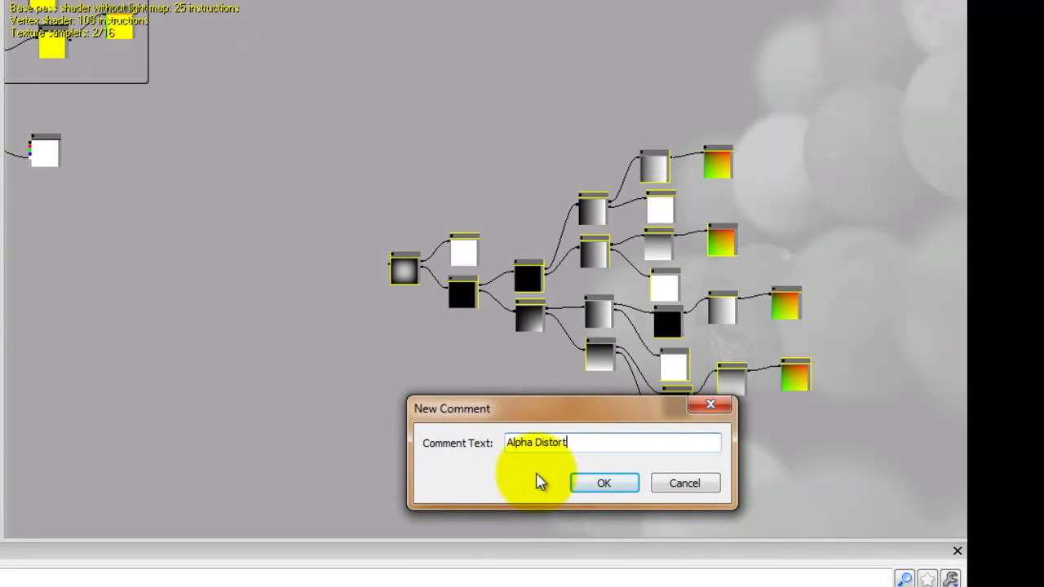
key("Return")
Move the Alpha Distortion comment group closer to the Vertex Color node and the main node group
left_click_drag(466, 438, 536, 291)
scroll(555, 295, "up", 1)
left_click_drag(750, 123, 490, 86)
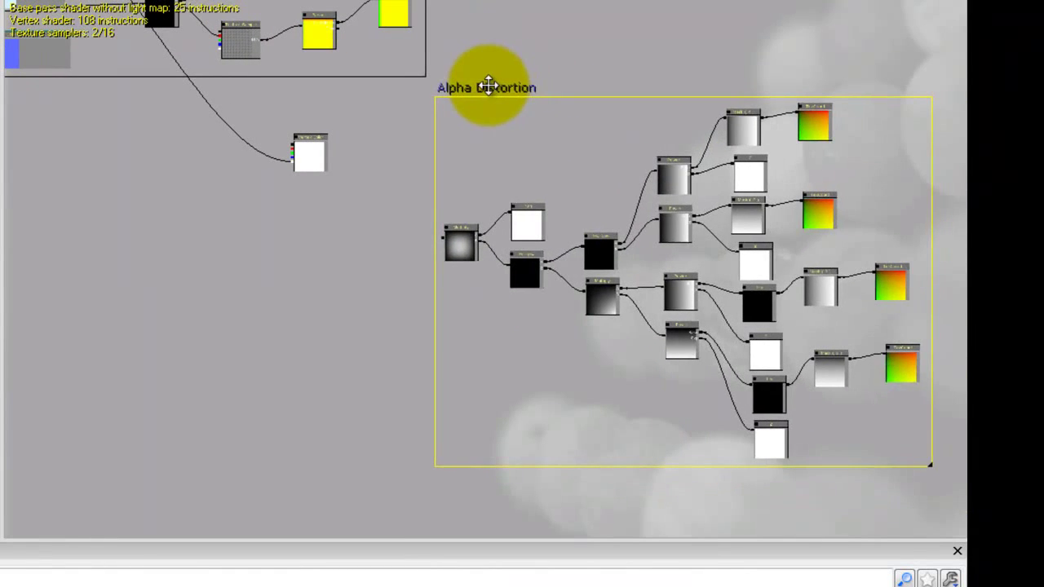
Add a Multiply node below the main group and connect the texture Add to A and the Vertex Color alpha to B
left_click_drag(336, 233, 571, 271)
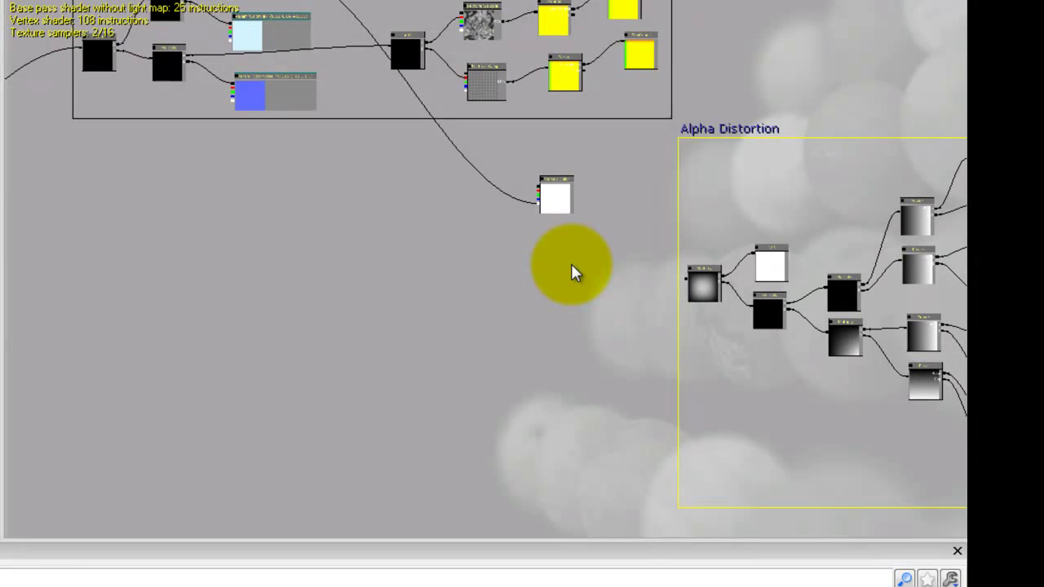
scroll(433, 285, "up", 2)
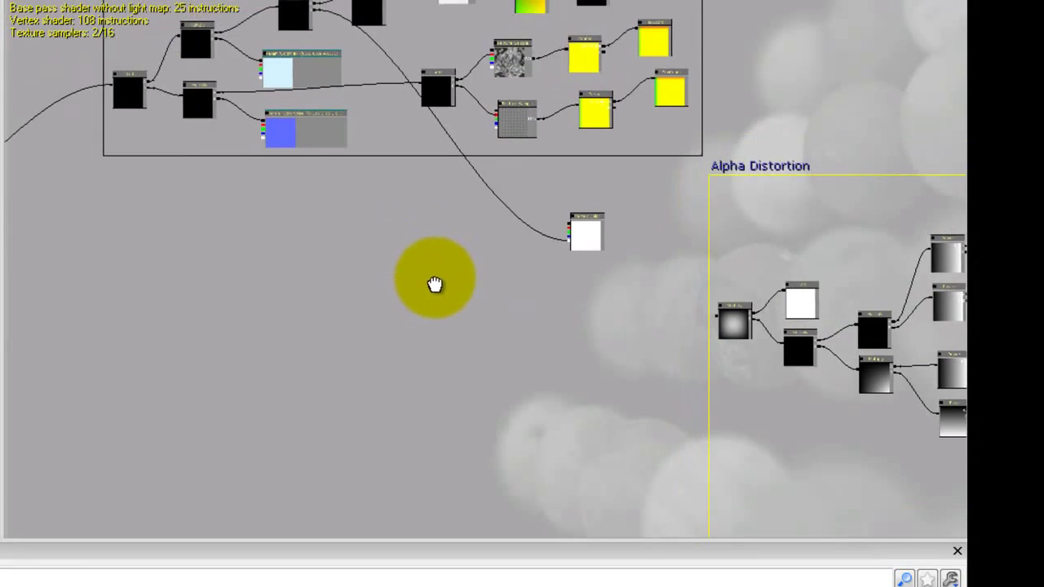
left_click(419, 306)
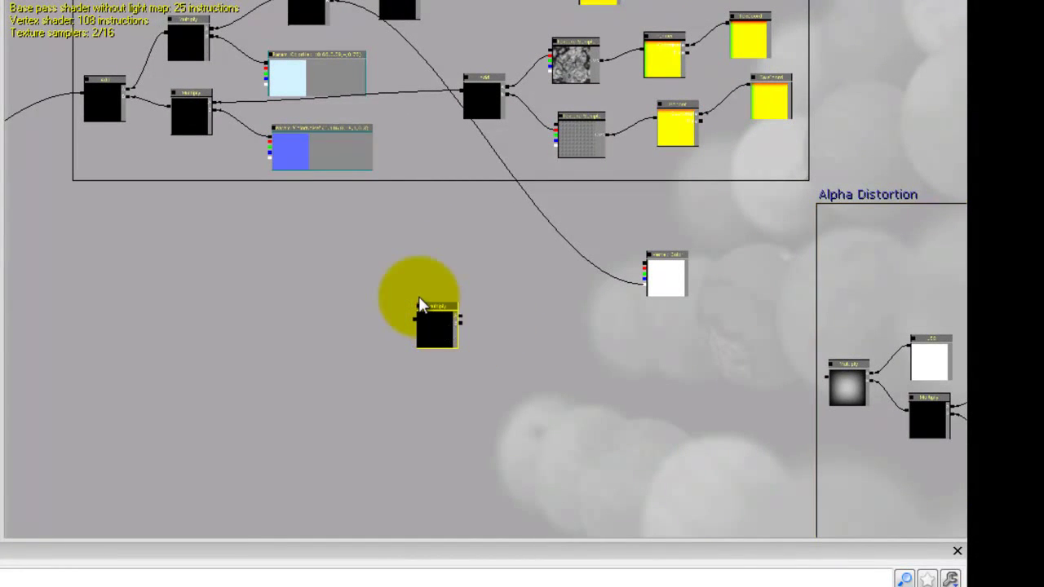
left_click_drag(645, 284, 461, 325)
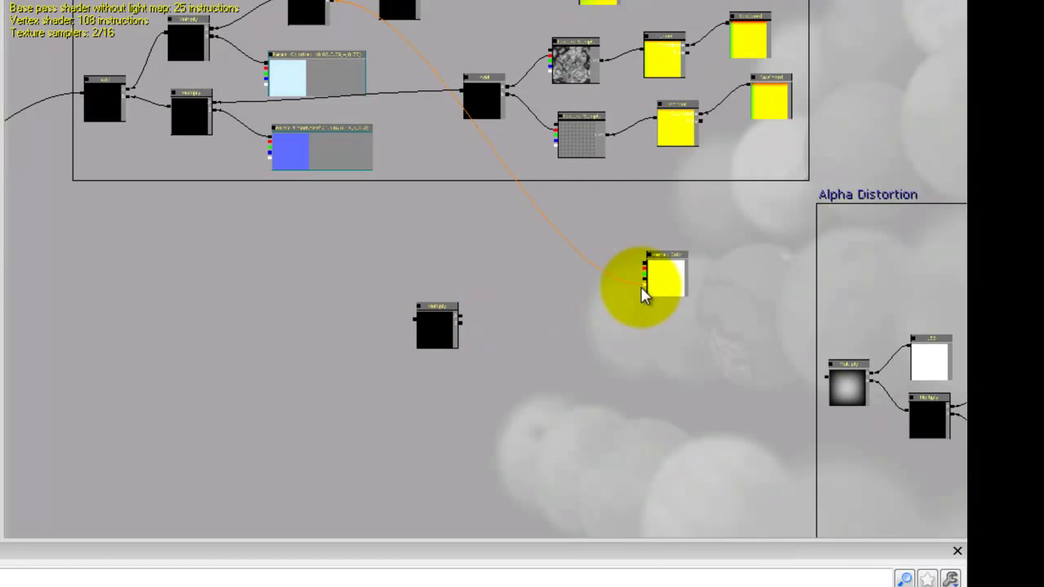
left_click_drag(643, 285, 463, 326)
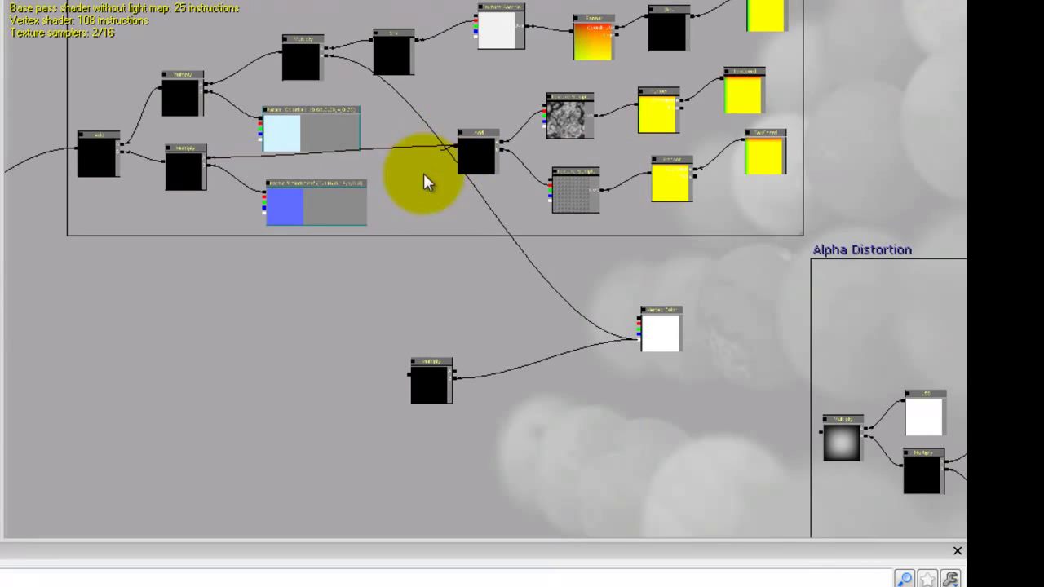
left_click_drag(455, 148, 455, 371)
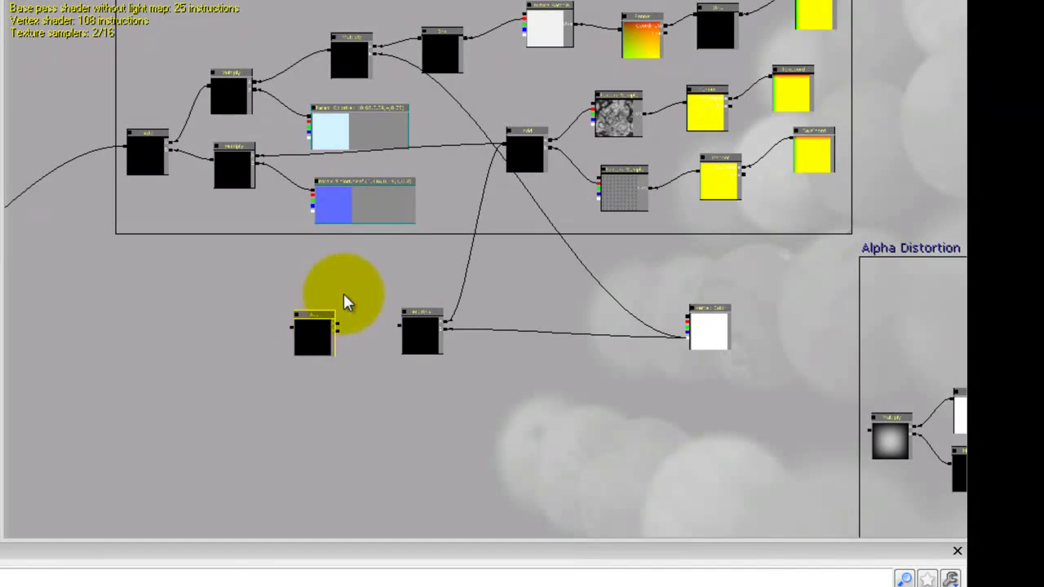
Add an Add node beside the new Multiply, connecting the 1-x branch's first Multiply to A and the new Multiply to B
scroll(410, 310, "up", 3)
left_click_drag(343, 371, 329, 334)
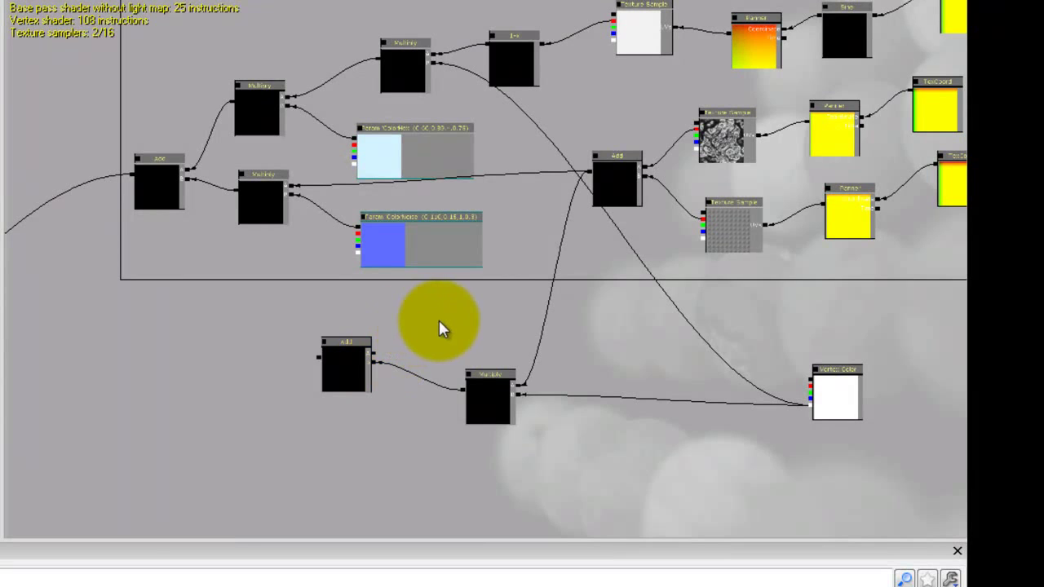
left_click_drag(439, 320, 445, 357)
left_click_drag(384, 110, 382, 398)
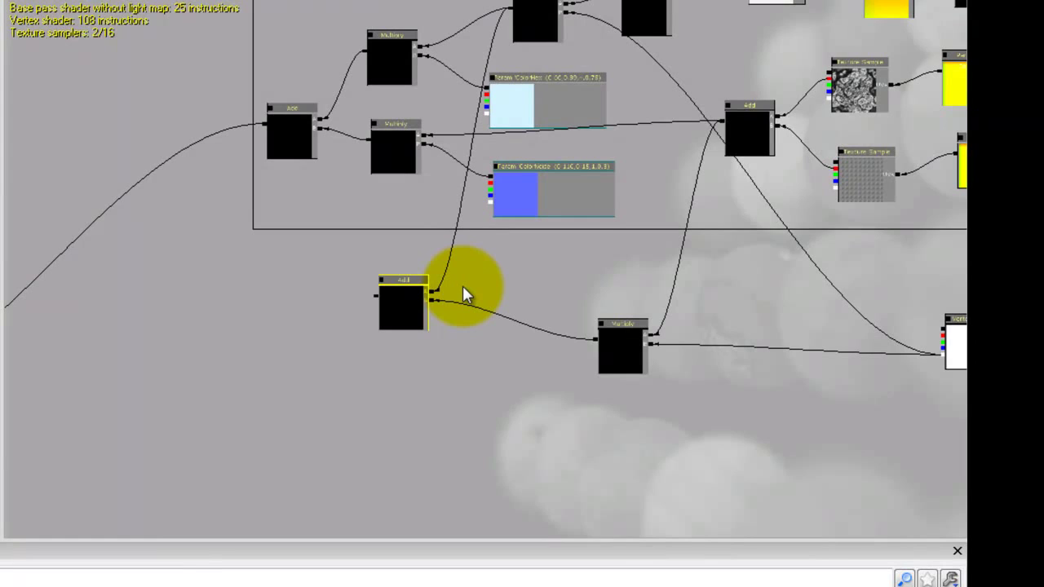
Add another Multiply node and connect the new Add to A and the Alpha Distortion group's final Multiply to B
left_click_drag(568, 308, 292, 182)
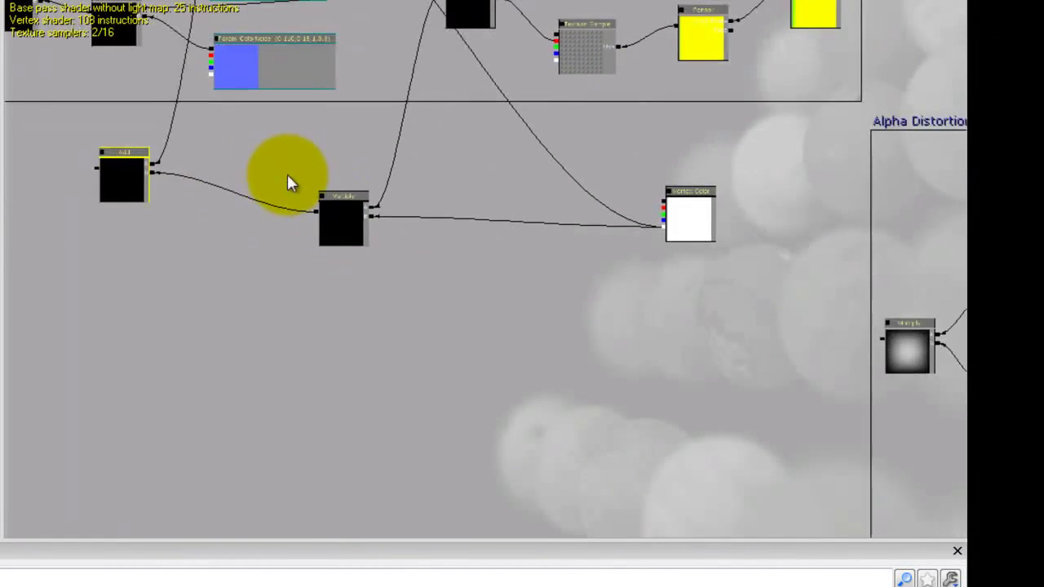
left_click(412, 331)
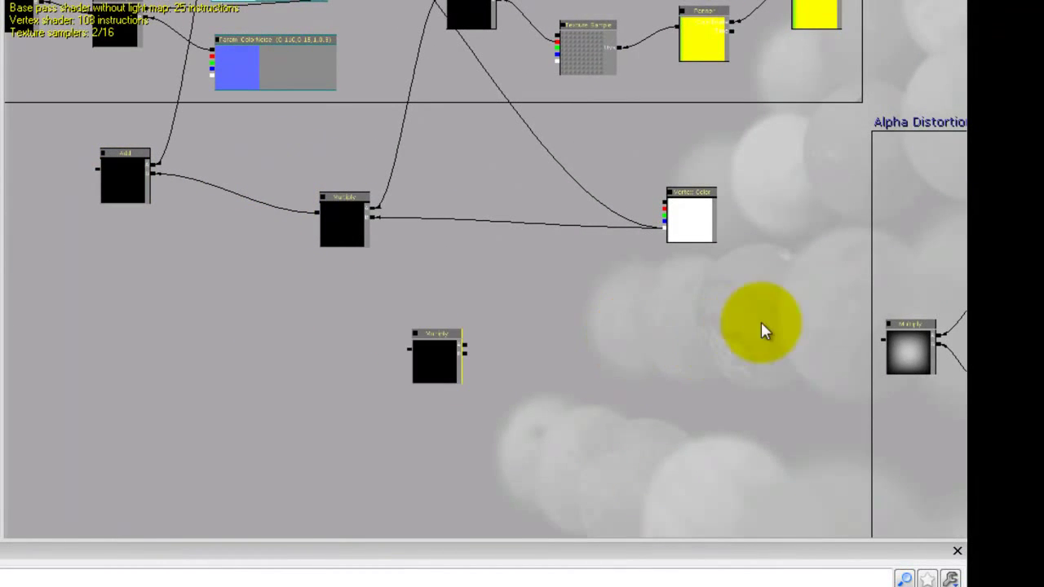
left_click_drag(886, 342, 469, 359)
left_click_drag(342, 295, 482, 368)
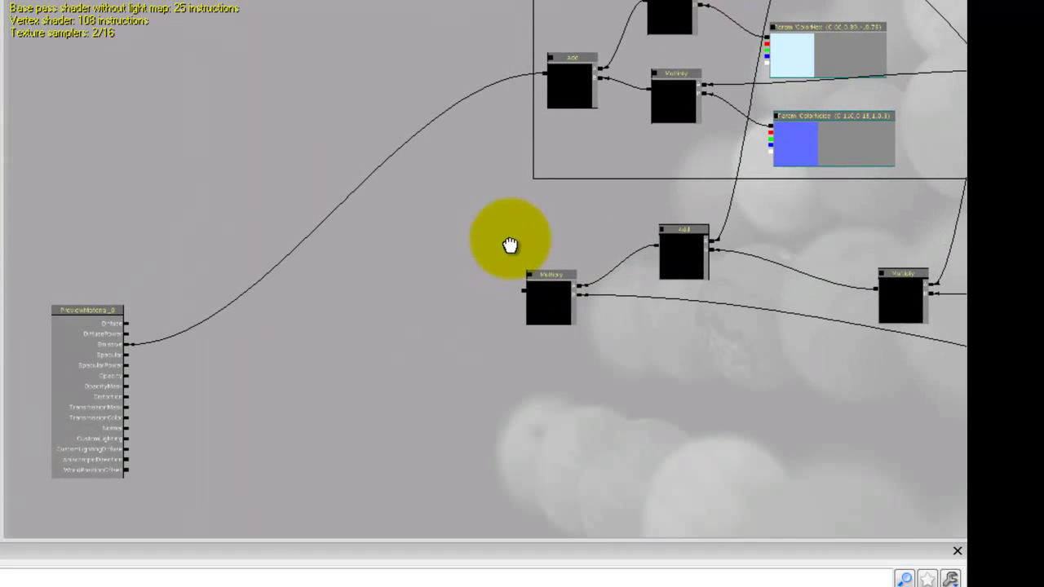
right_click(372, 323)
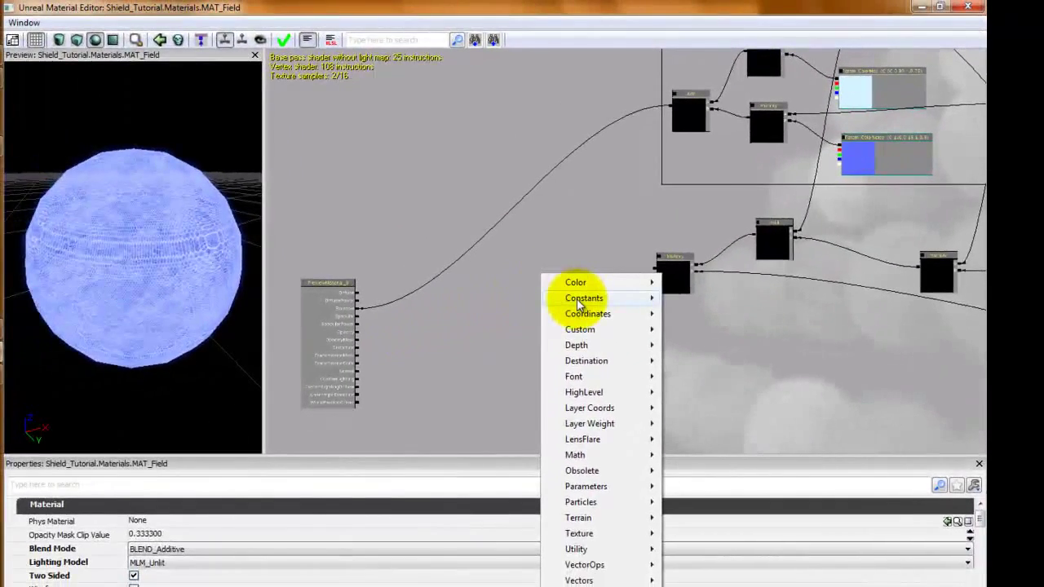
mouse_move(409, 318)
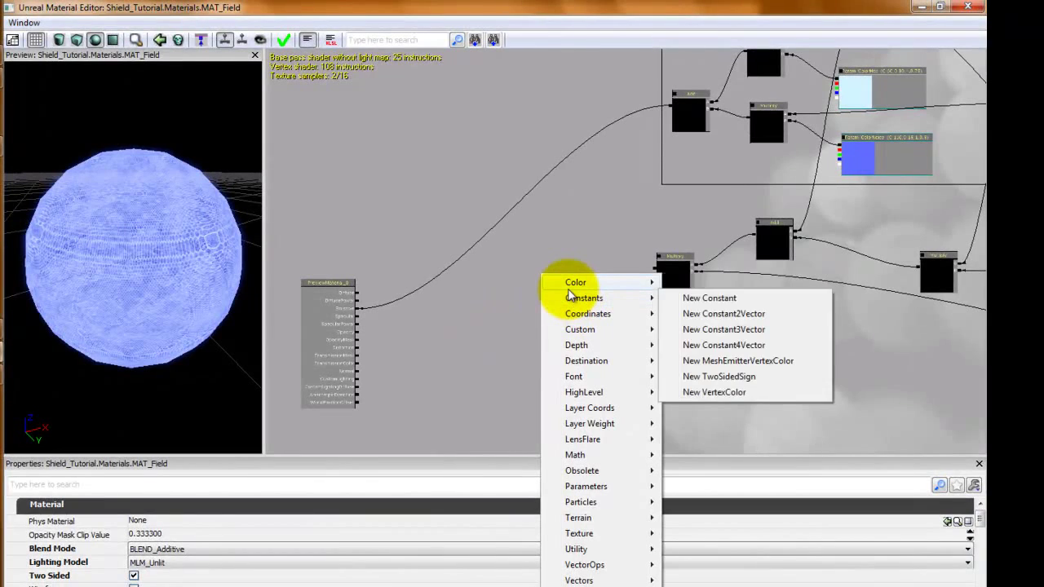
mouse_move(570, 292)
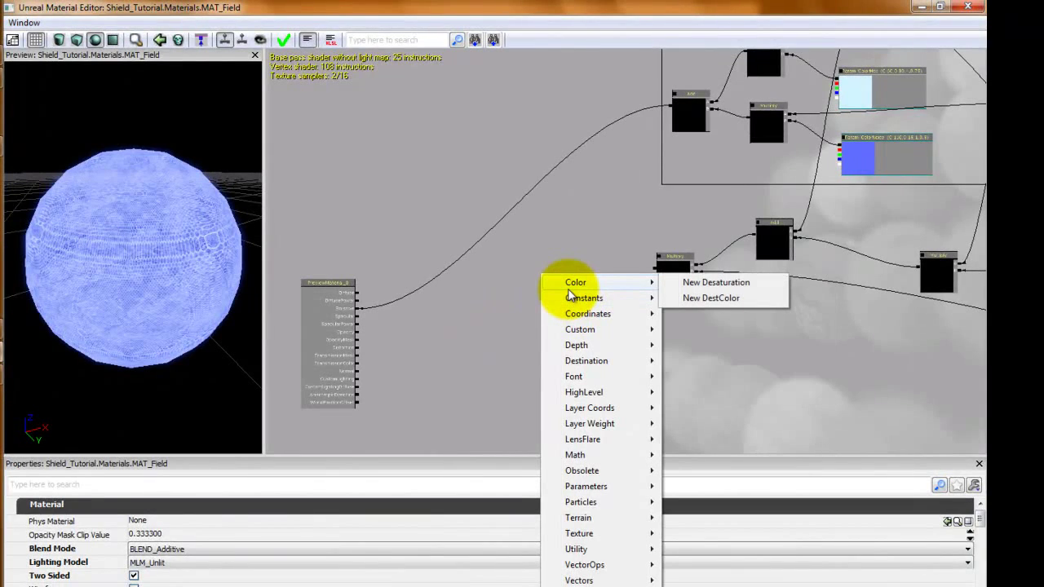
left_click(569, 241)
Show the Material Expressions list and filter it by "depth"
left_click(37, 24)
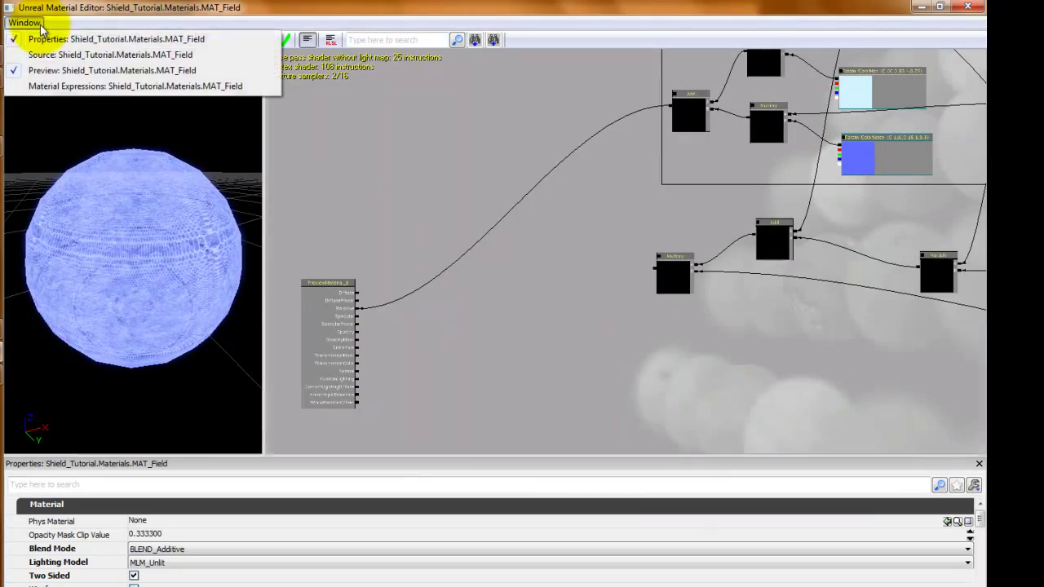
left_click(75, 88)
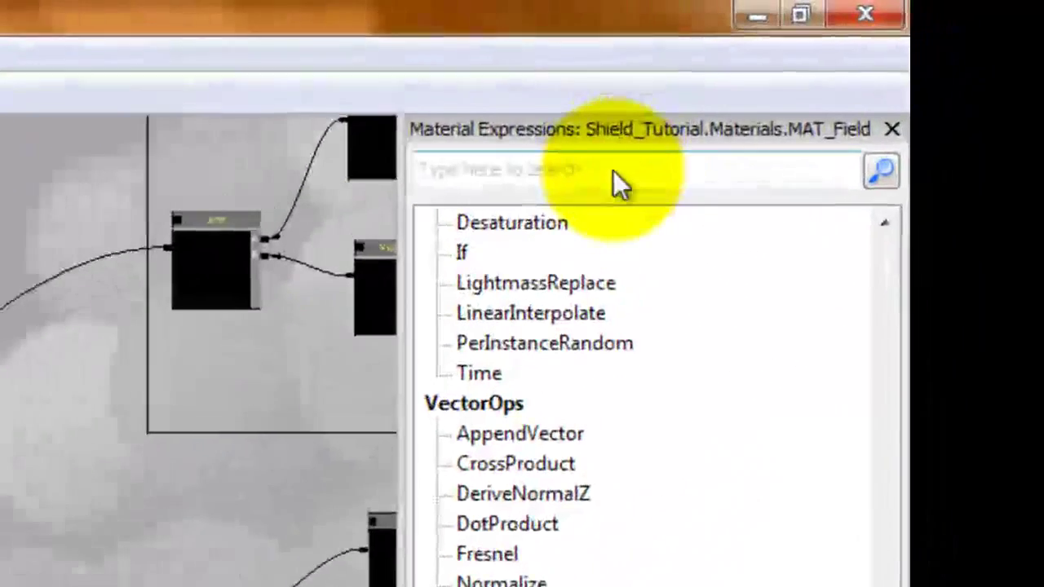
left_click(860, 72)
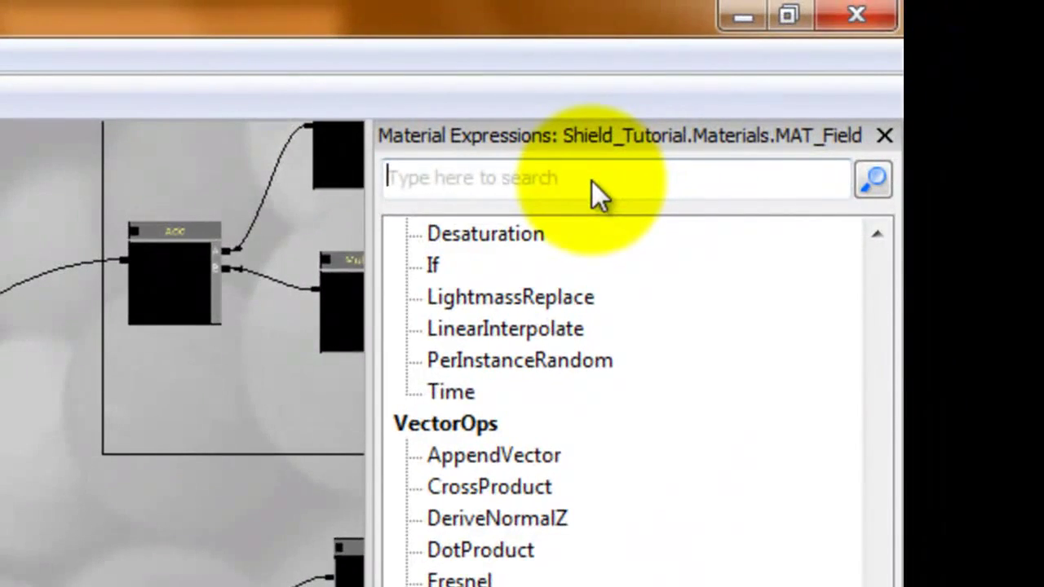
type("depht")
key("BackSpace")
type("th")
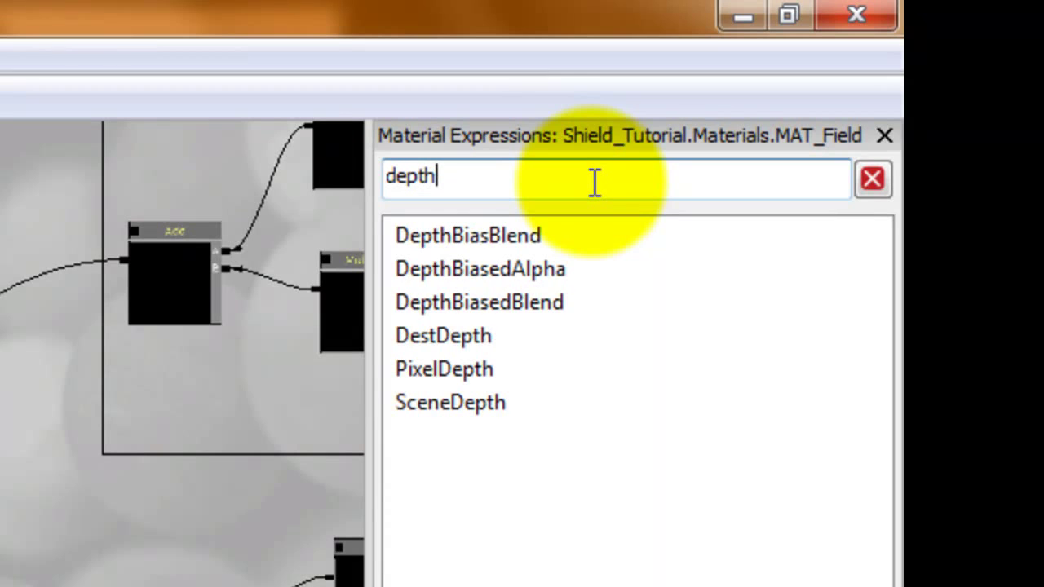
Place a DepthBiasedAlpha node between the material node and the last Multiply, and connect that Multiply to its Alpha input
left_click(499, 271)
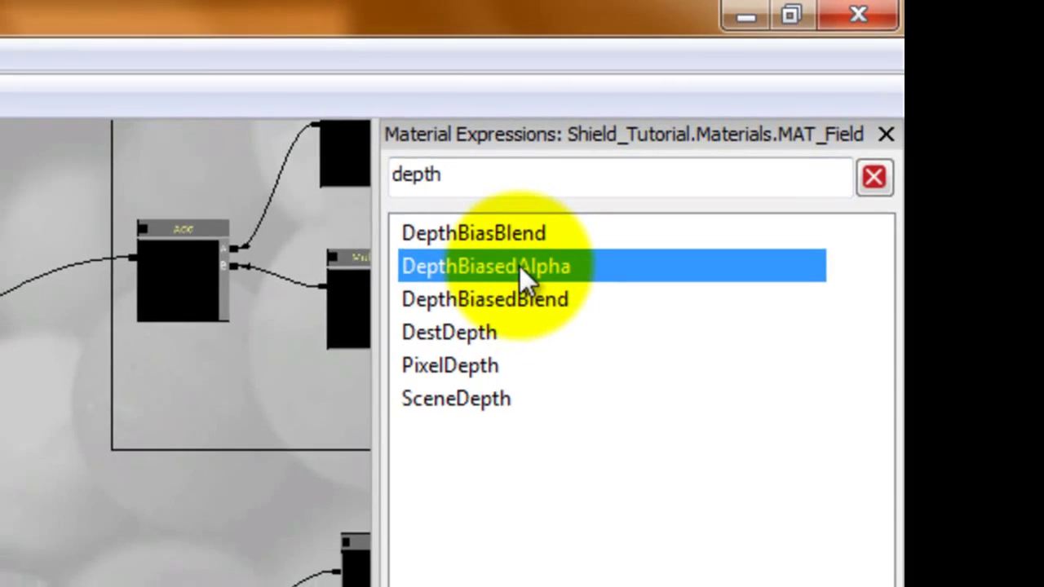
left_click_drag(520, 266, 442, 357)
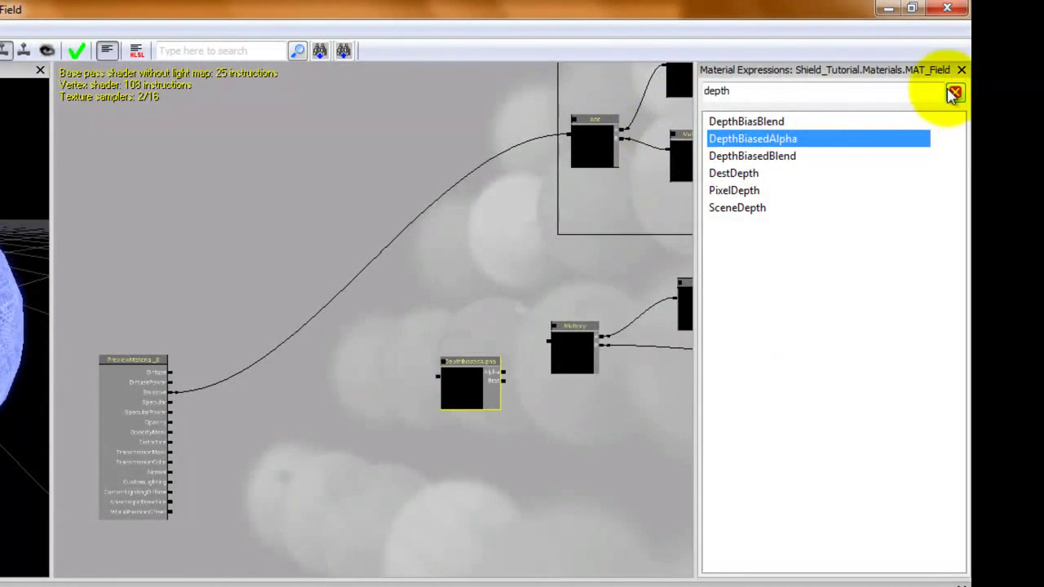
left_click(954, 93)
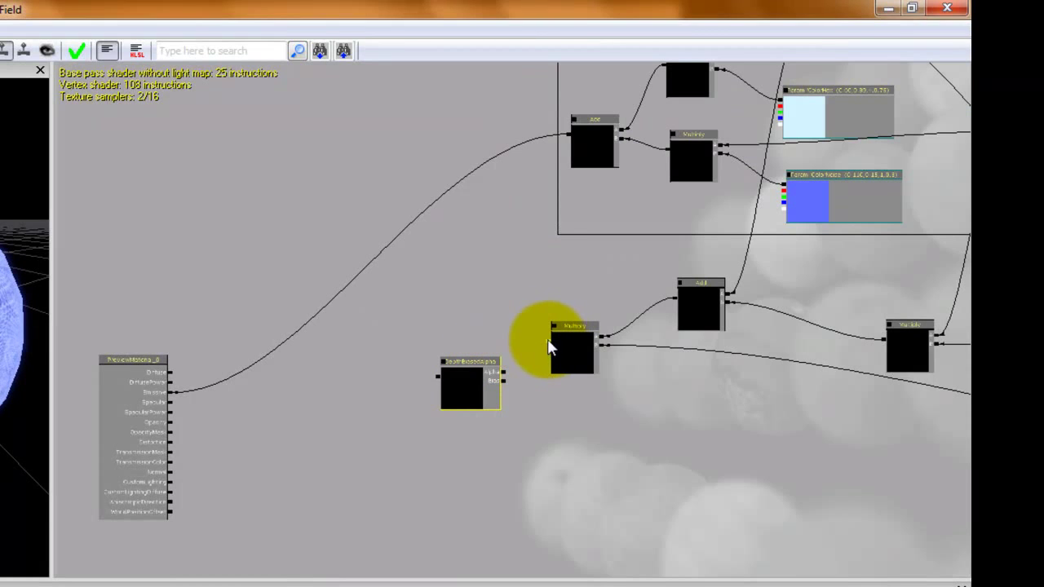
left_click_drag(549, 347, 506, 380)
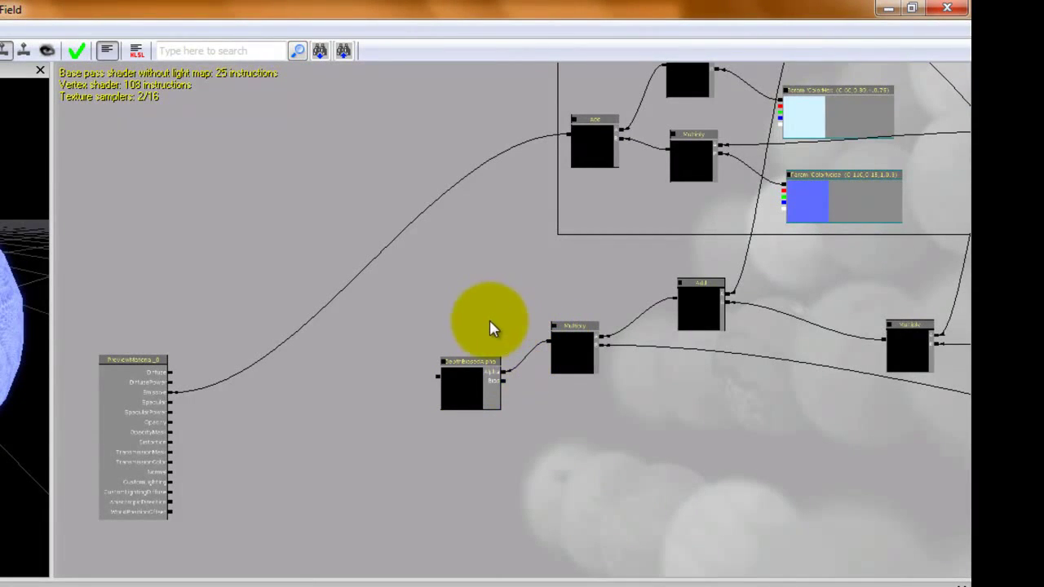
Add a Constant node below the Multiply feeding DepthBiasedAlpha and set its value to 0.1
scroll(492, 327, "up", 3)
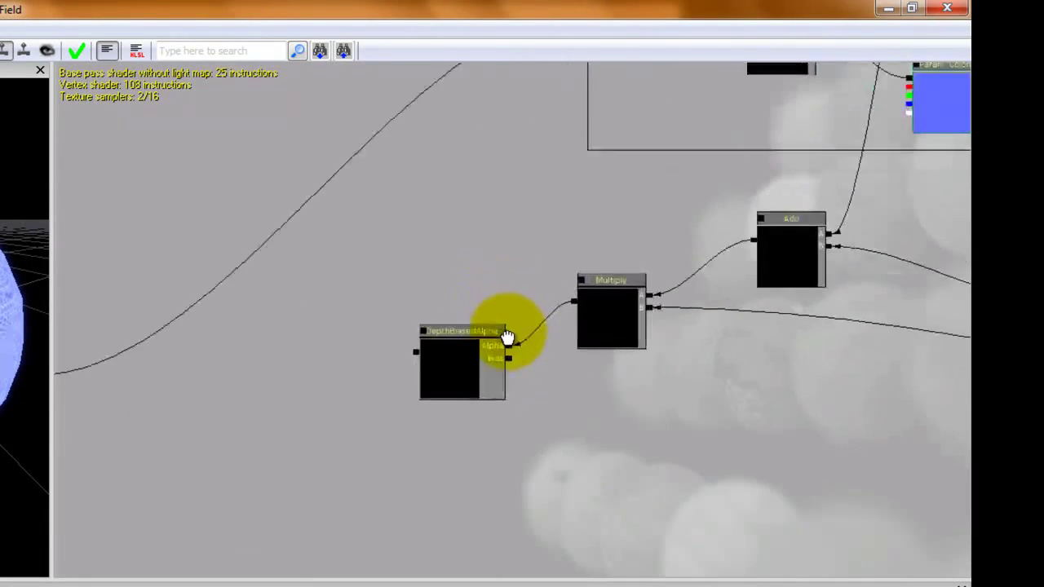
left_click(592, 384)
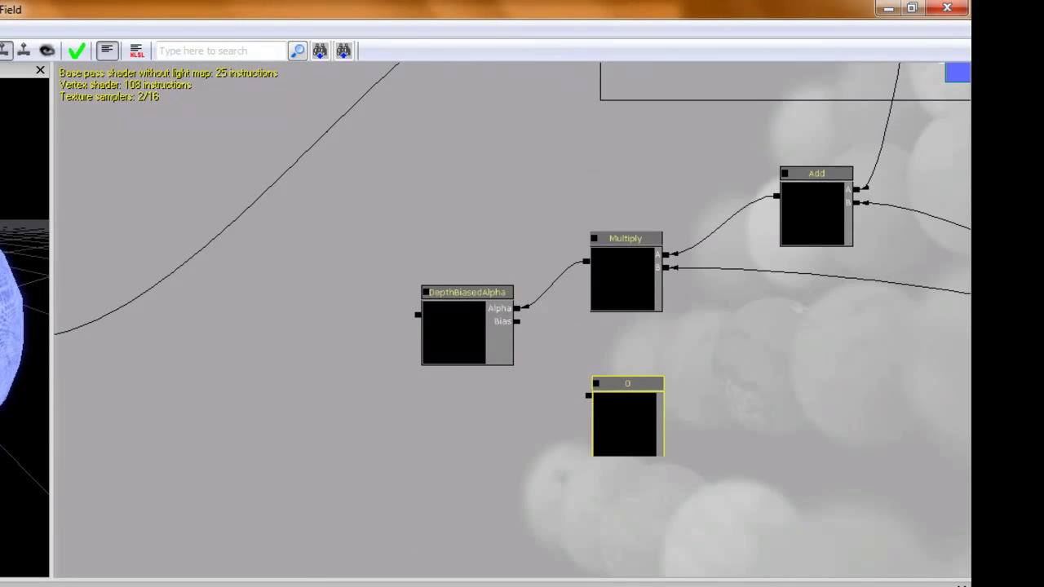
key("Return")
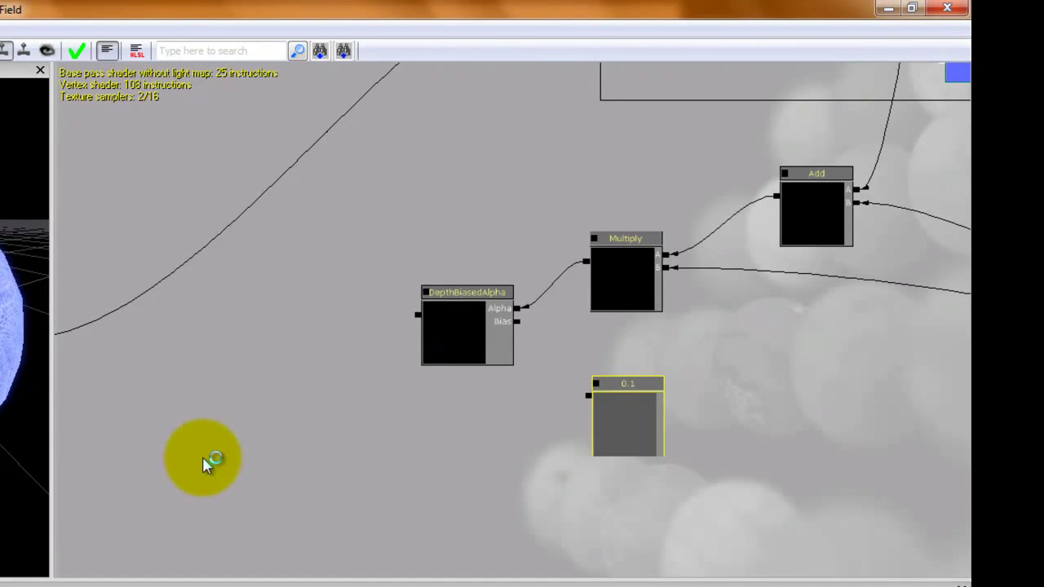
Move the DepthBiasedAlpha node farther from the Multiply and connect the 0.1 constant to its Bias input
left_click_drag(321, 435, 464, 384)
left_click(608, 259)
left_click_drag(644, 216, 578, 263)
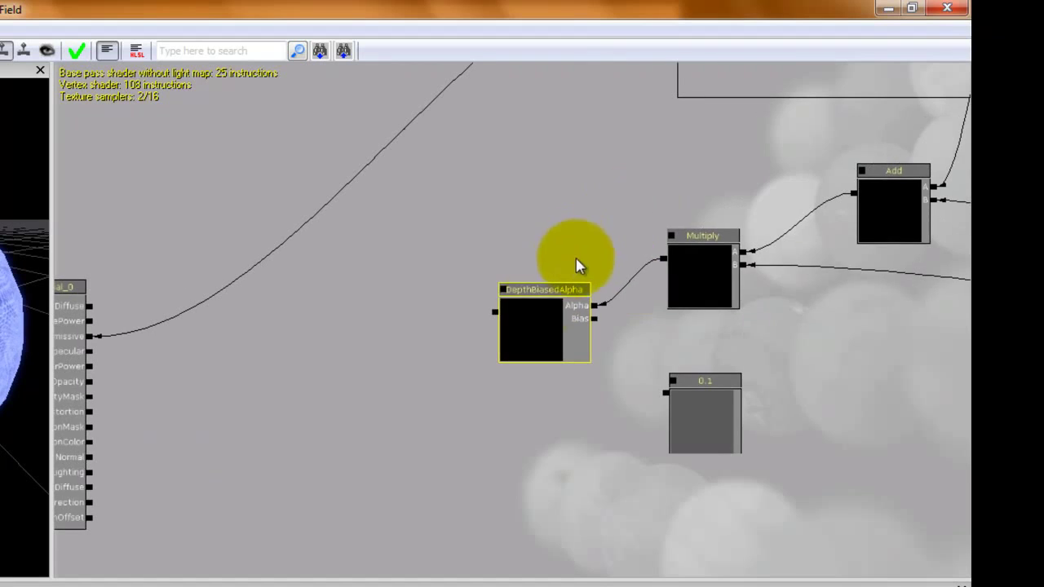
left_click_drag(544, 324, 441, 345)
left_click_drag(566, 359, 524, 364)
left_click_drag(626, 398, 459, 345)
left_click_drag(530, 345, 586, 330)
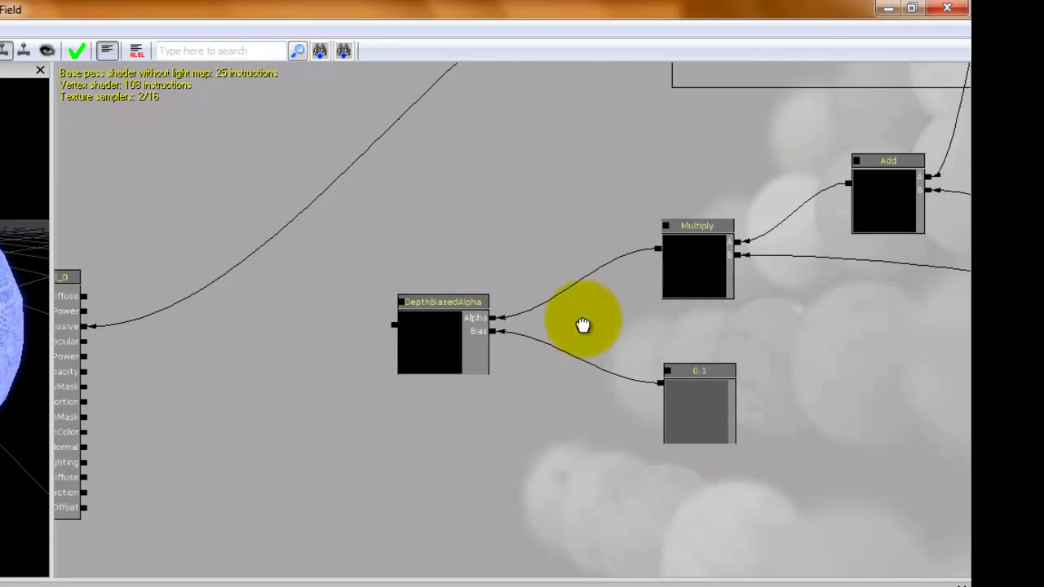
left_click_drag(582, 326, 703, 318)
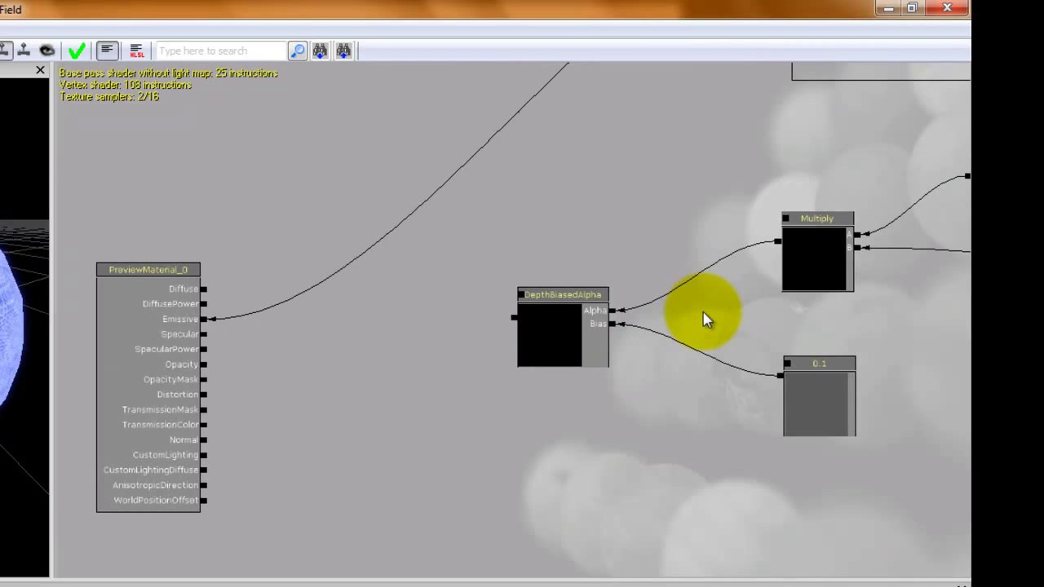
left_click_drag(640, 271, 672, 268)
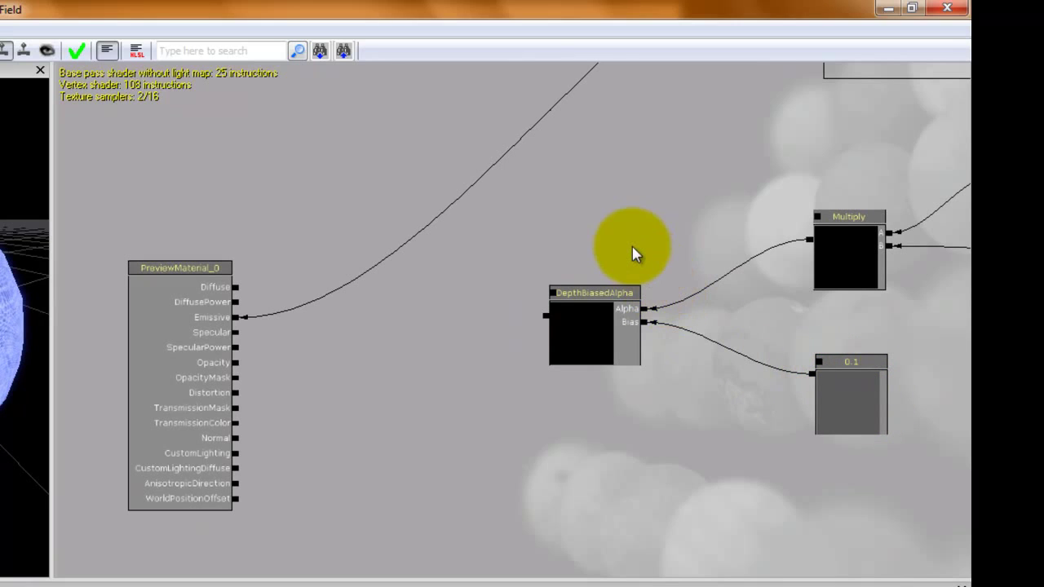
left_click_drag(627, 242, 654, 260)
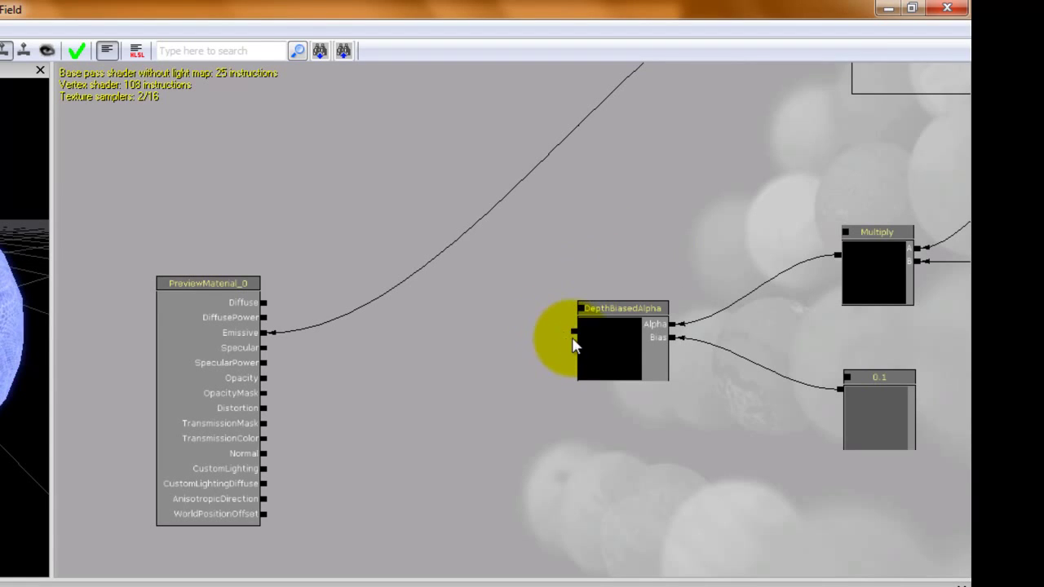
Connect the DepthBiasedAlpha output to the material's Opacity input and move that node closer to the material node
left_click_drag(574, 334, 265, 378)
left_click_drag(482, 317, 505, 301)
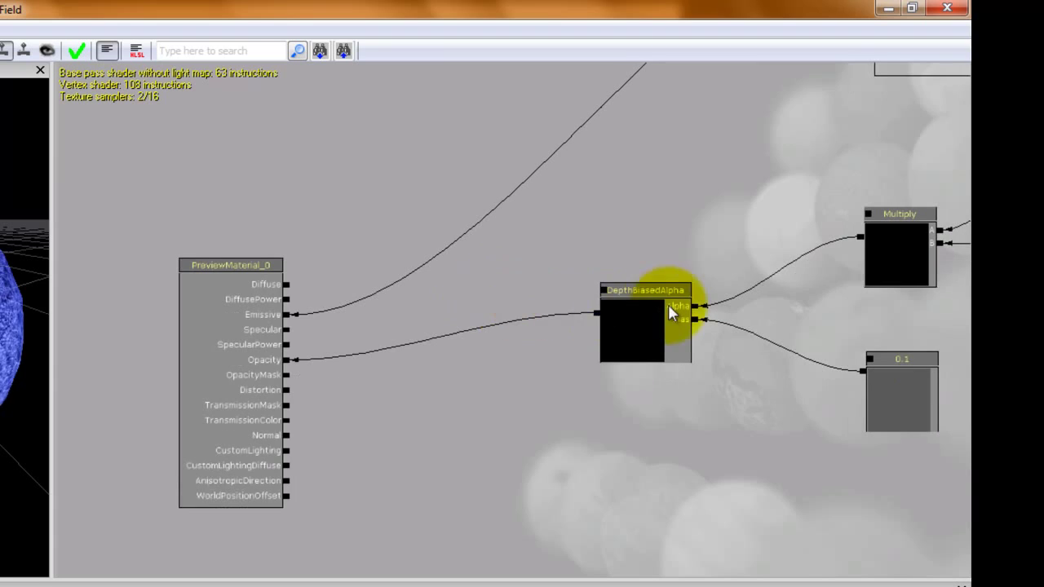
left_click_drag(651, 315, 551, 315, "ctrl")
left_click_drag(594, 261, 490, 317)
Move the 0.1 constant and the Multiply feeding the Alpha input closer to the DepthBiasedAlpha node
left_click(794, 453)
left_click_drag(793, 451, 602, 431)
left_click_drag(682, 377, 370, 384)
scroll(443, 374, "down", 3)
left_click(465, 329)
left_click_drag(465, 331, 377, 341)
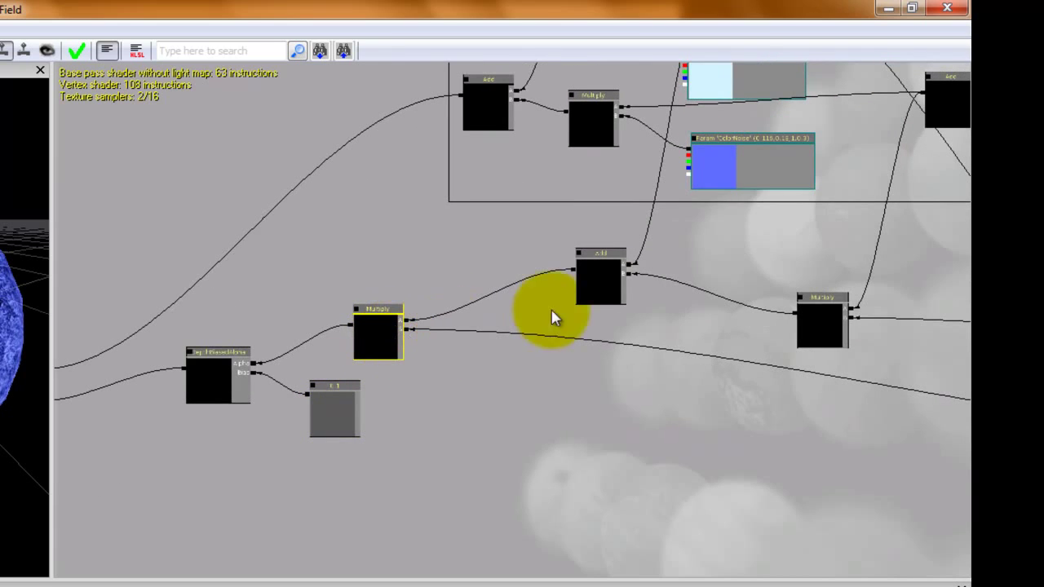
Move the Add node and the Multiply behind it closer to the rest of the opacity chain
left_click(602, 280)
left_click_drag(601, 280, 534, 293)
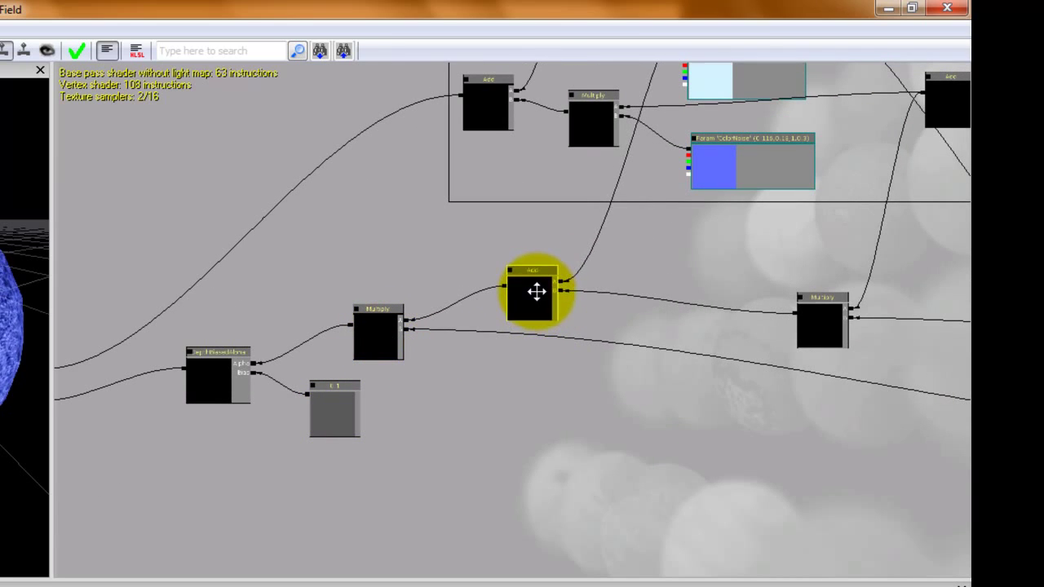
left_click_drag(689, 416, 507, 396)
left_click(634, 284)
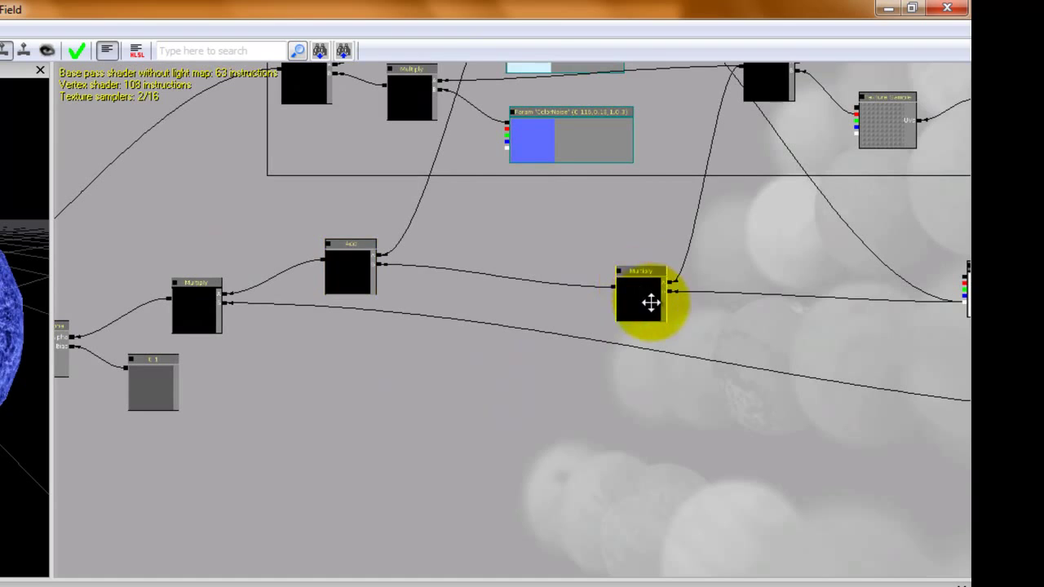
left_click_drag(647, 299, 481, 322)
Group the DepthBiasedAlpha, 0.1 constant, both Multiply nodes and the Add node in a new comment box named "Alpha"
left_click_drag(413, 383, 528, 412)
scroll(489, 336, "down", 4)
left_click_drag(873, 336, 877, 298)
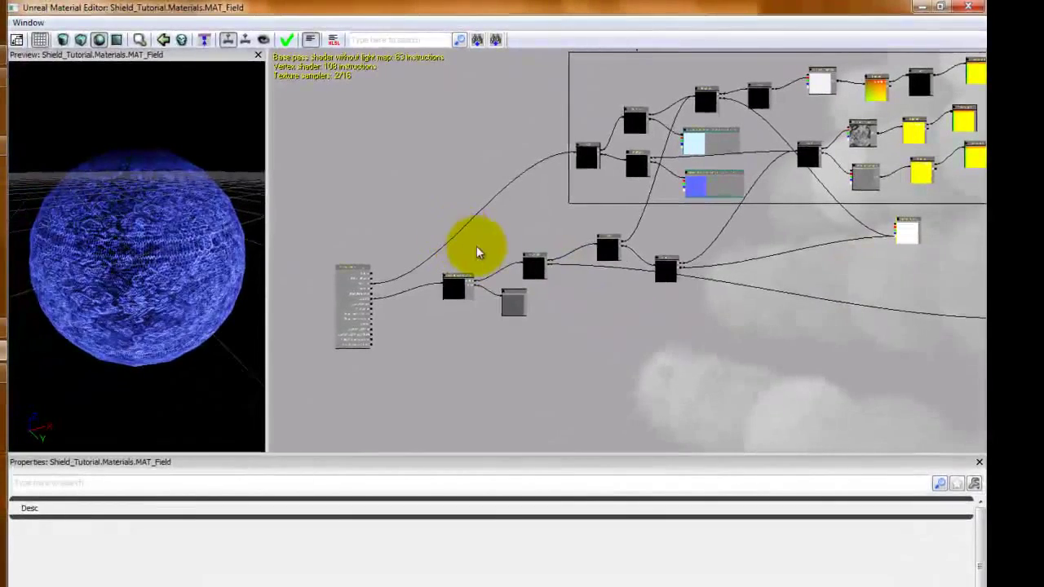
left_click_drag(315, 290, 626, 496, "ctrl+alt")
right_click(662, 372)
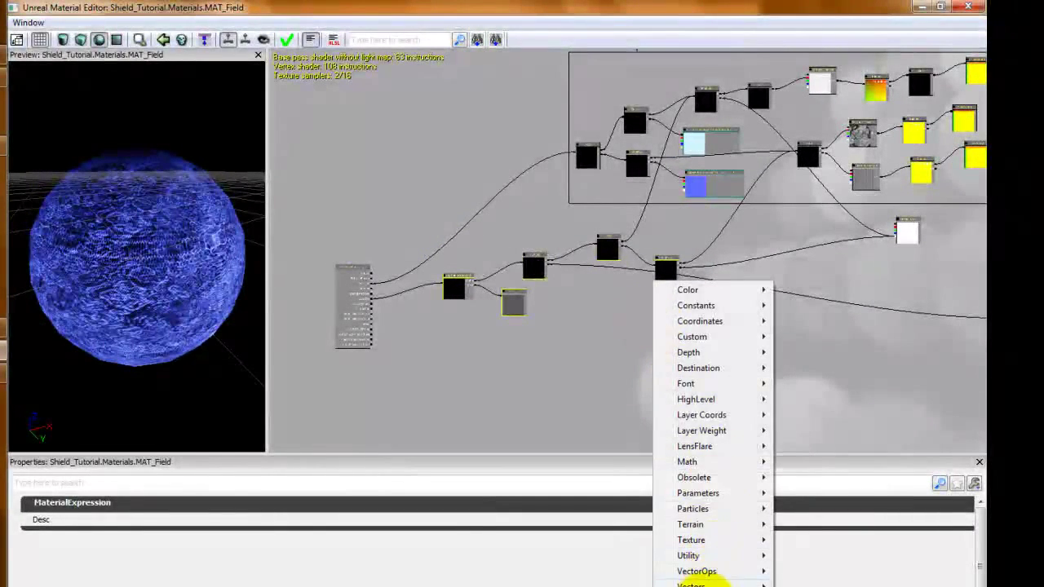
left_click(710, 574)
type("Al")
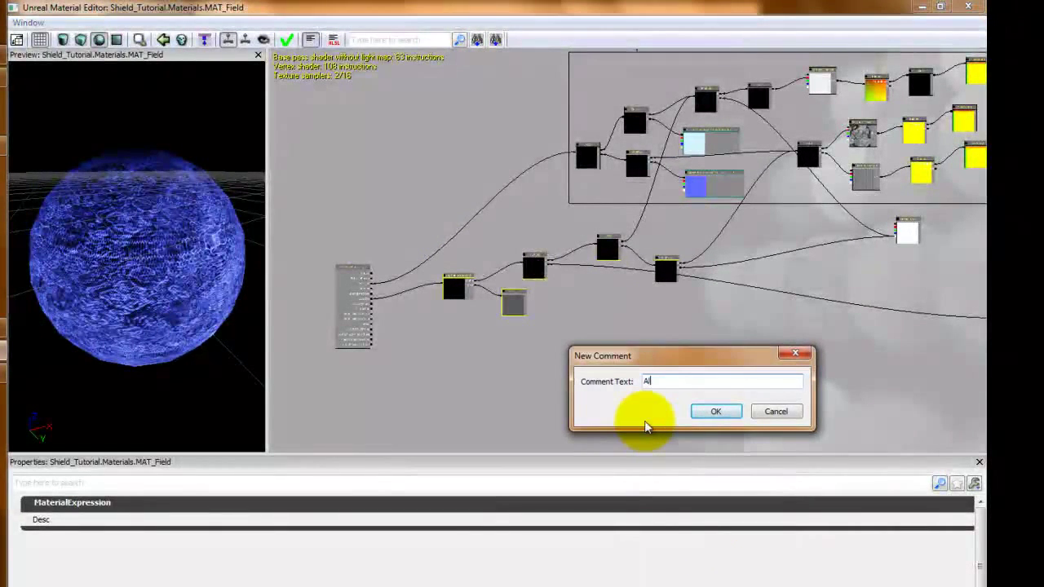
type("pha")
key("Return")
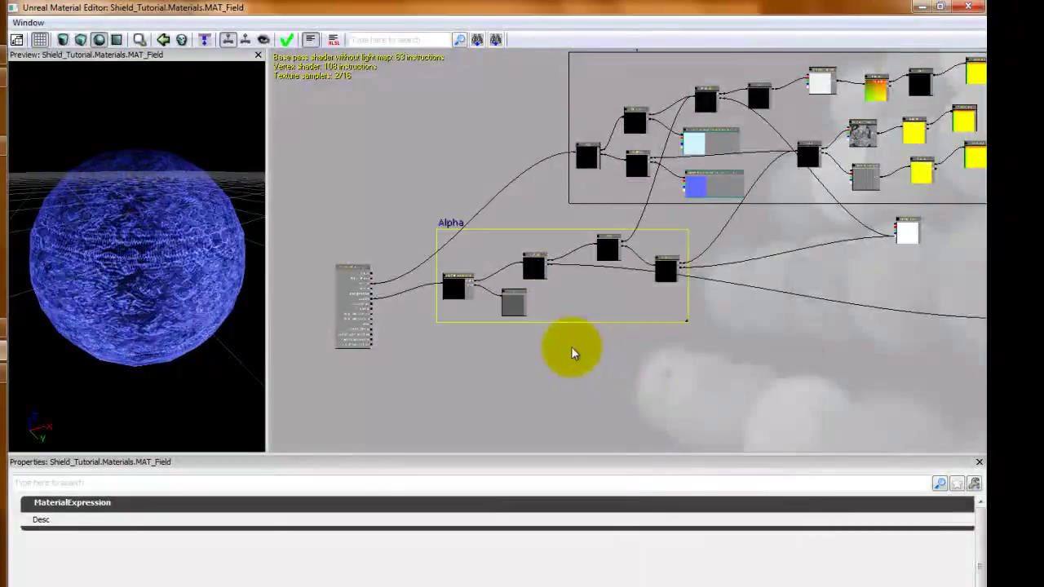
left_click_drag(513, 300, 523, 306)
left_click_drag(768, 385, 666, 315)
left_click(666, 313)
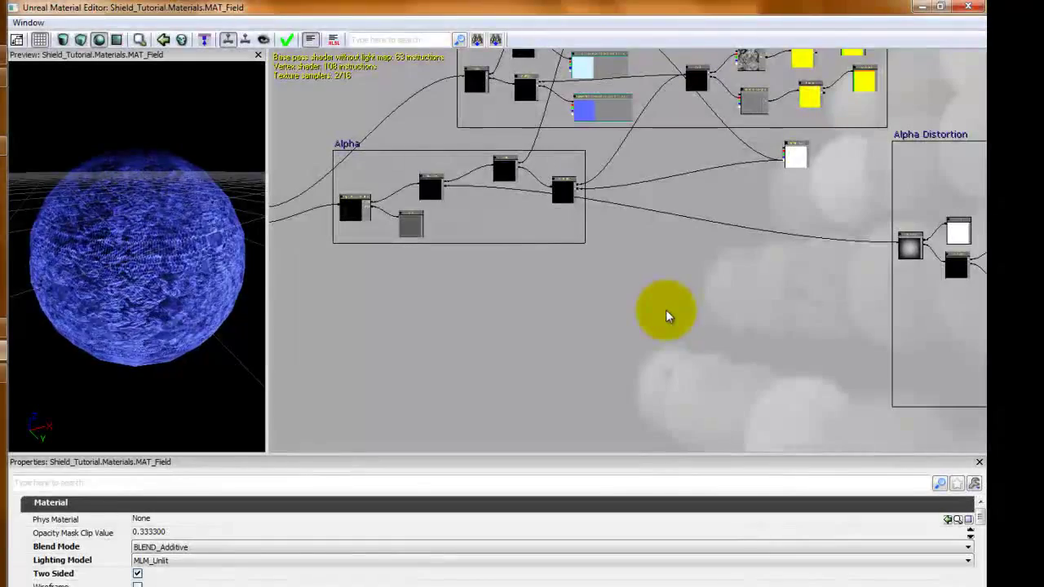
Examine the shield material's hexagon pattern and opacity on the preview sphere from several angles and distances
left_click_drag(141, 269, 179, 282)
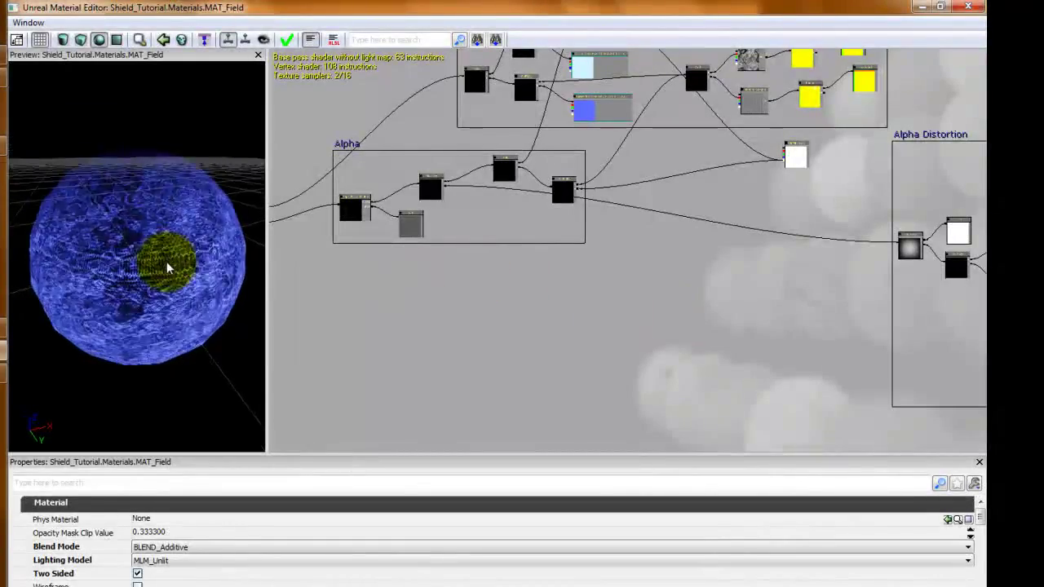
right_click_drag(174, 311, 168, 280)
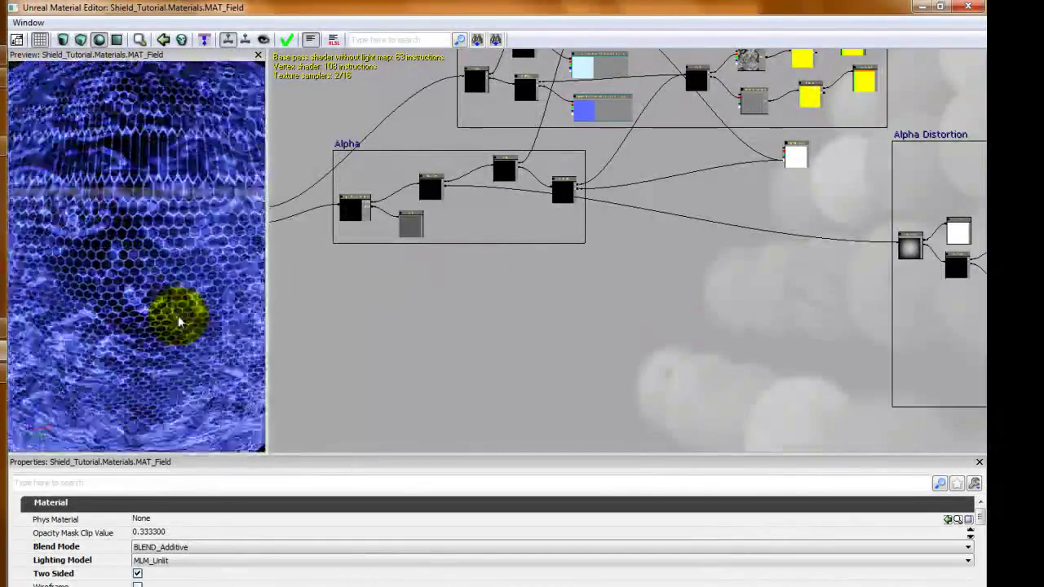
left_click_drag(195, 306, 174, 294)
scroll(174, 300, "down", 5)
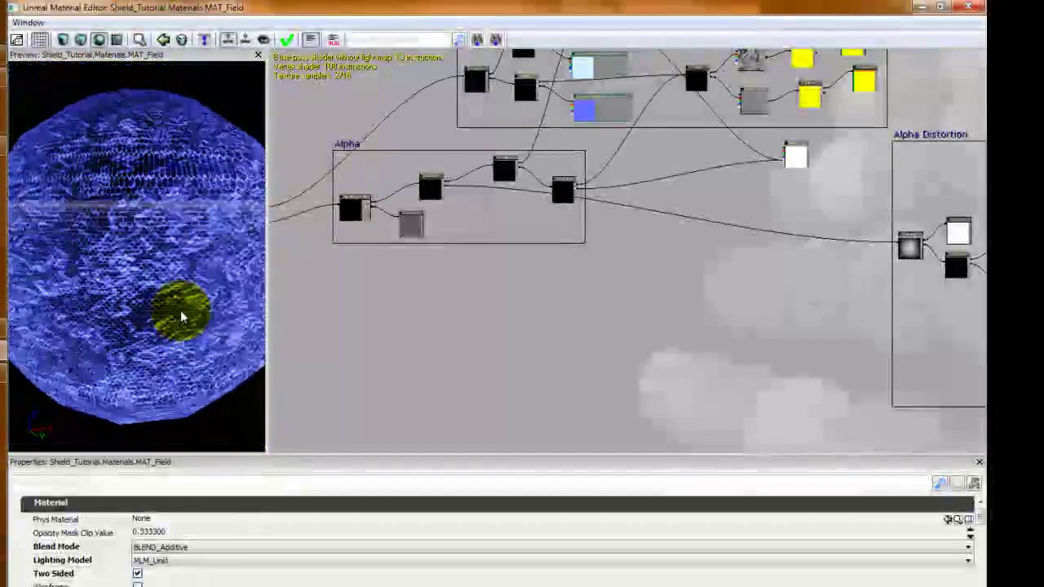
left_click_drag(150, 319, 152, 307)
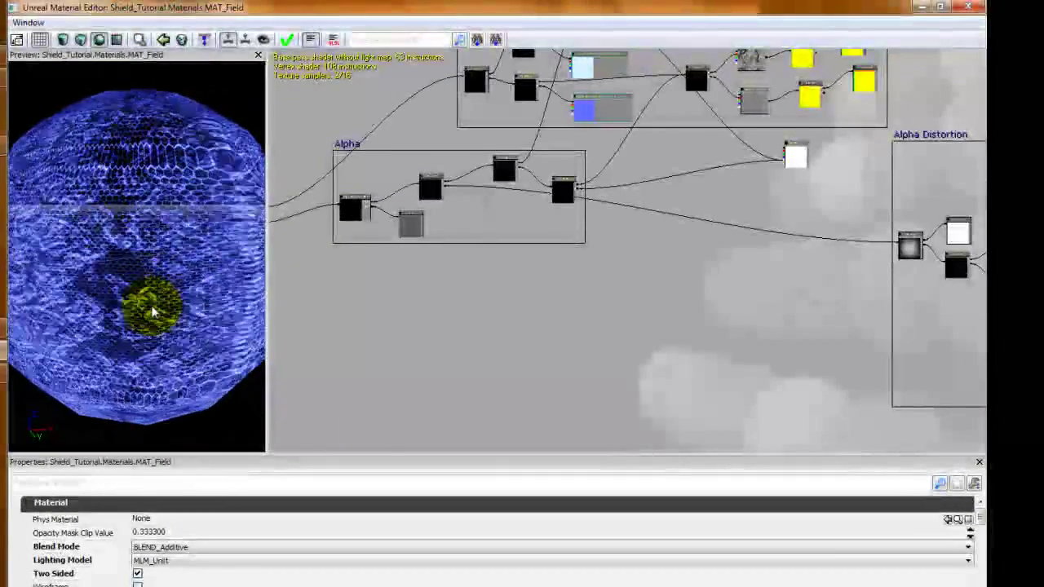
right_click_drag(184, 320, 181, 308)
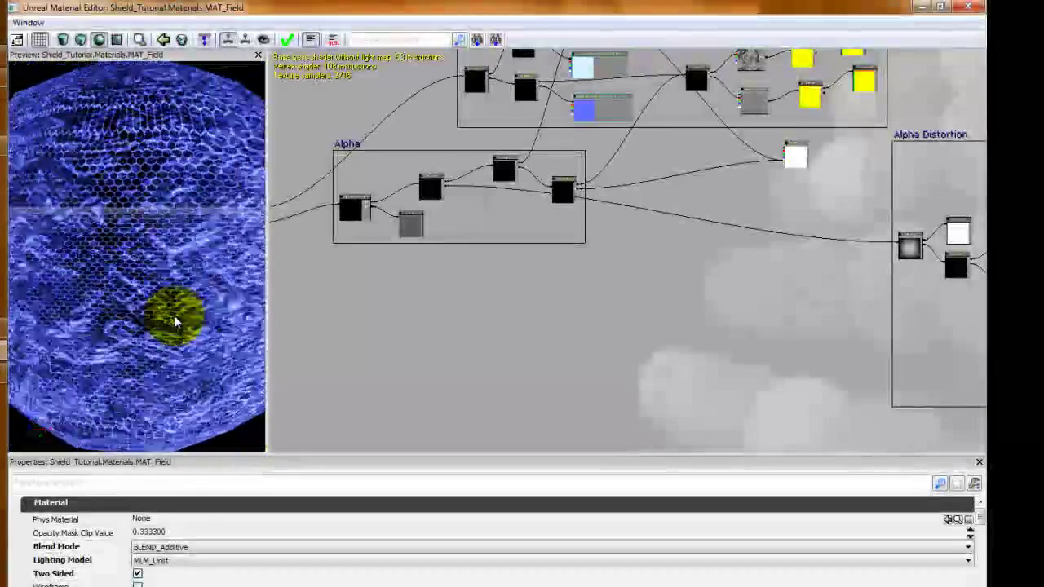
scroll(175, 332, "down", 3)
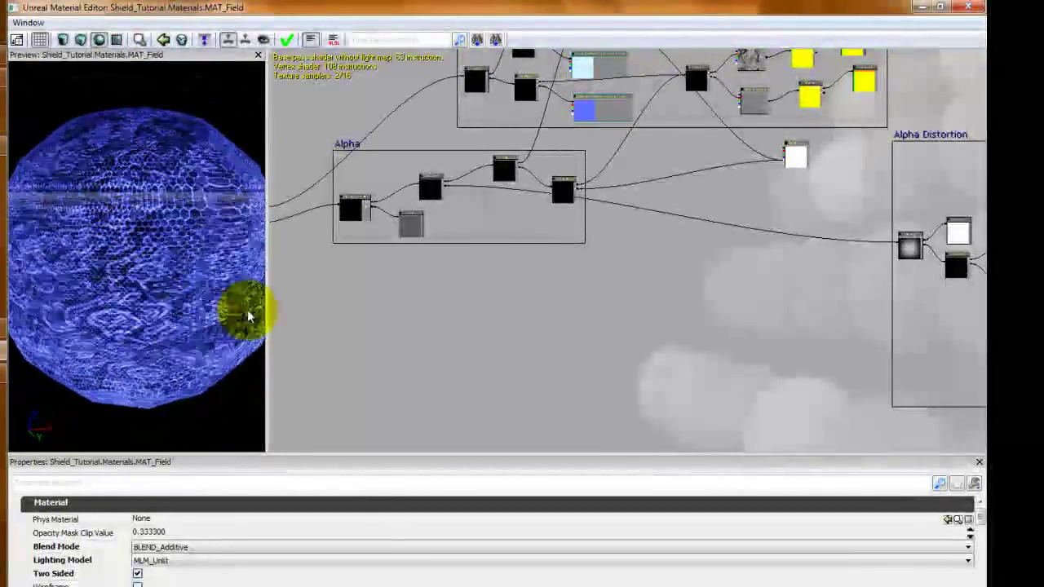
left_click_drag(421, 311, 506, 296)
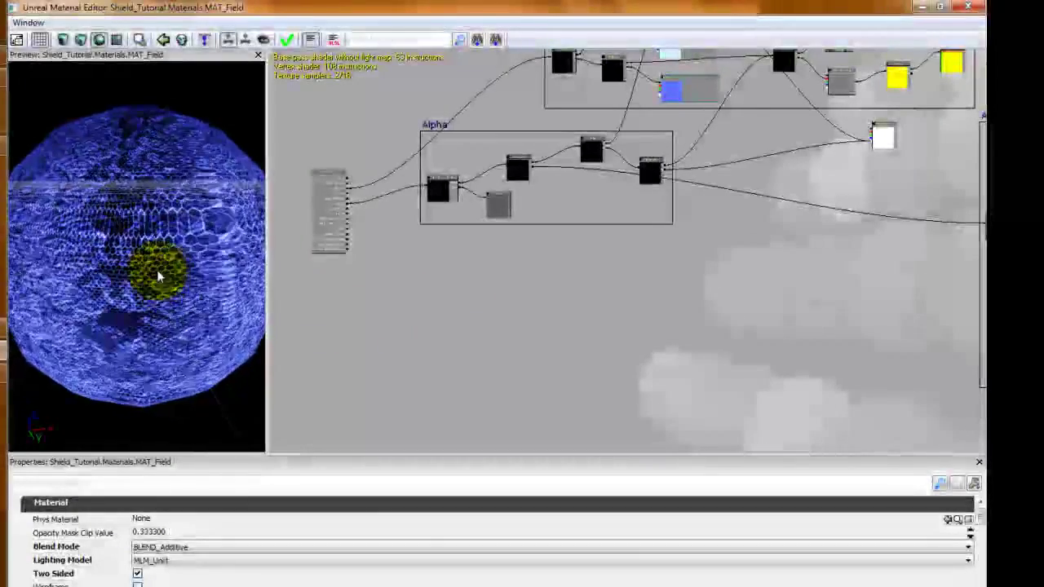
left_click_drag(159, 278, 92, 285)
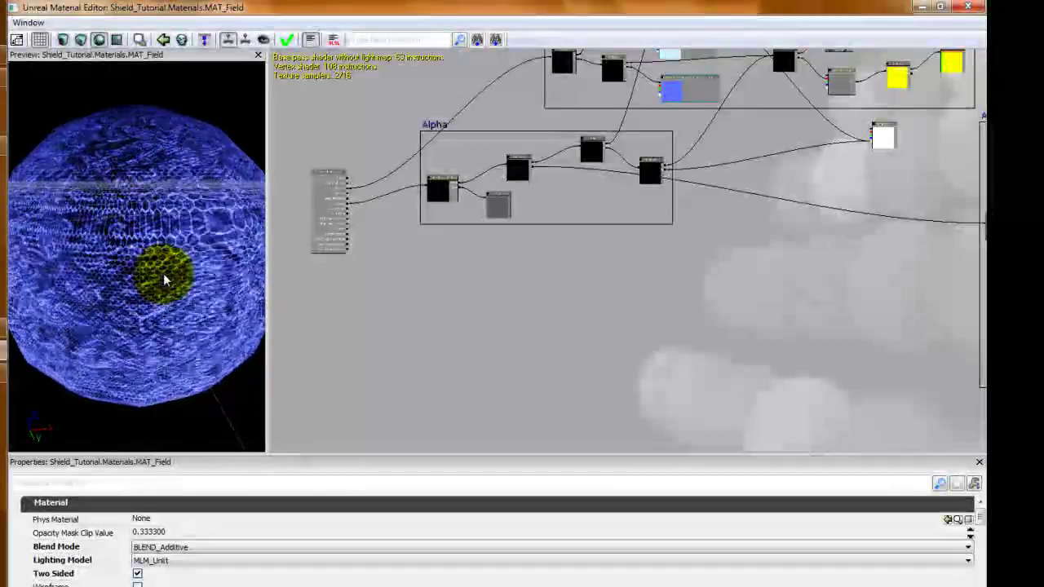
left_click_drag(164, 280, 453, 335)
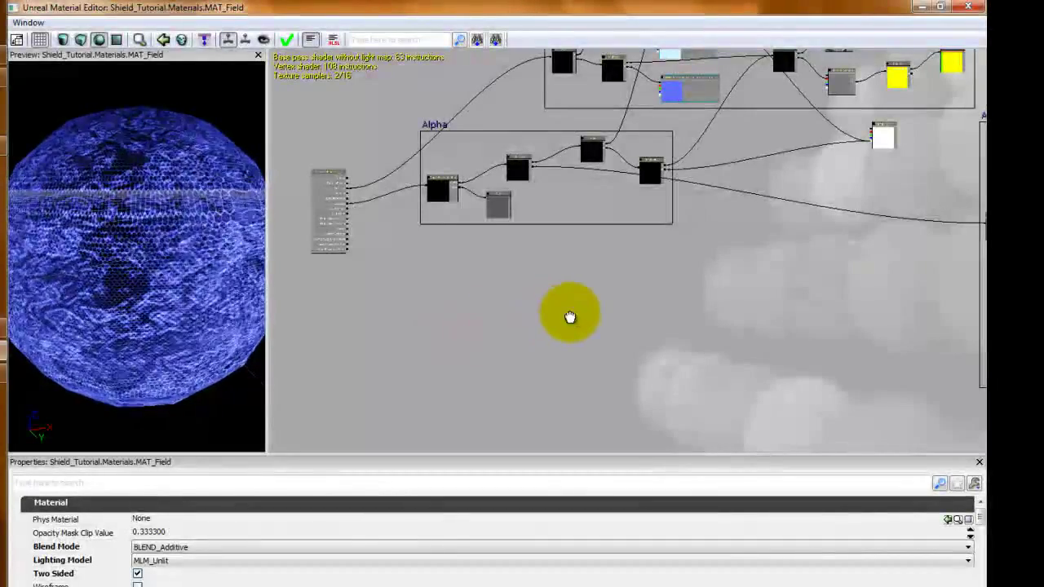
left_click_drag(571, 315, 530, 314)
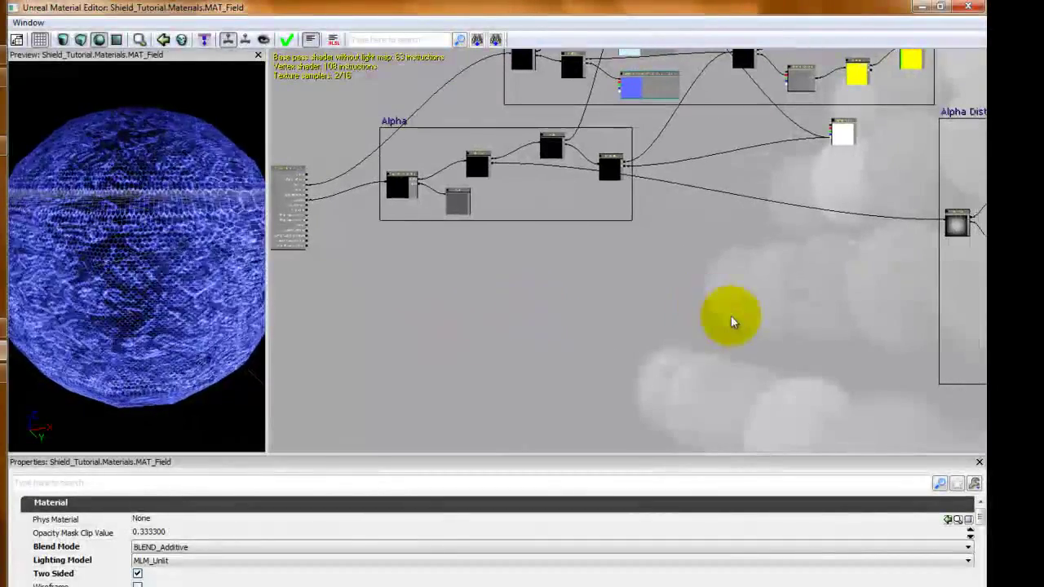
Duplicate the white Texture Sample from the Color and Shape group and place the copy below the Alpha group's nodes
left_click_drag(742, 261, 631, 332)
left_click_drag(685, 236, 641, 360)
left_click(602, 181)
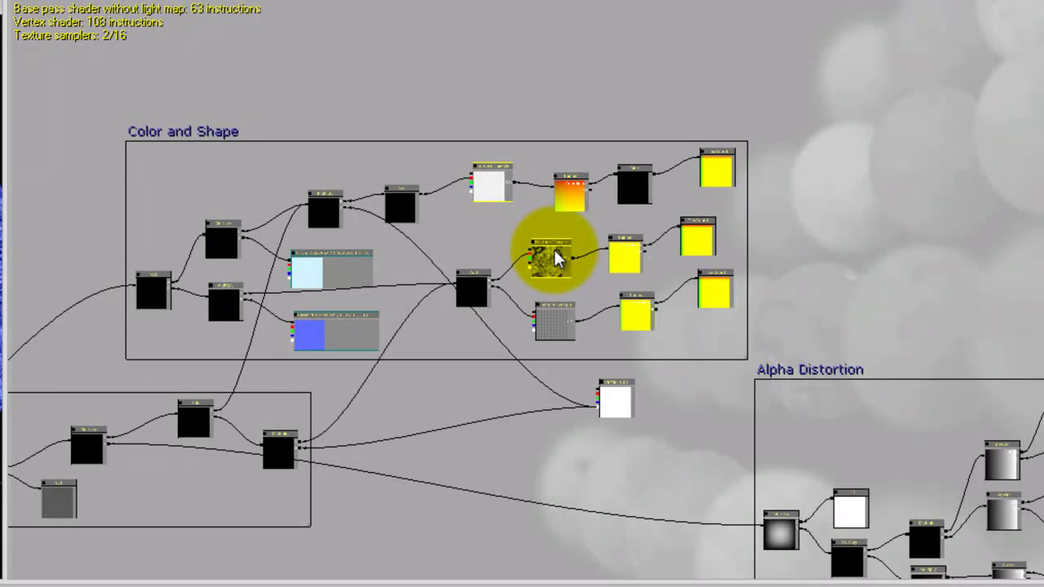
key("ctrl+w")
left_click_drag(495, 214, 382, 524, "ctrl")
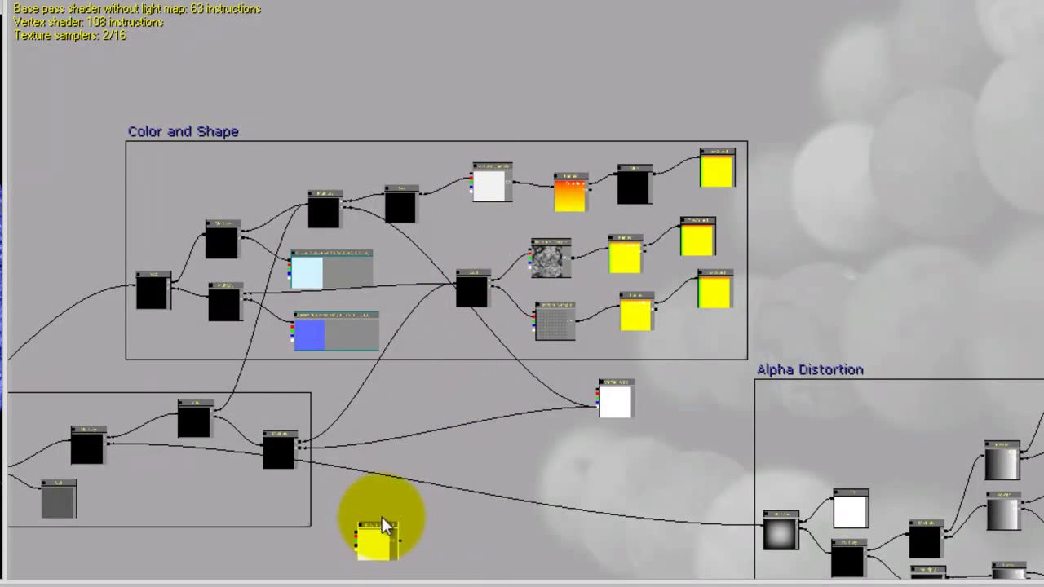
Place the white Texture Sample copy in the free area below the Alpha group, with a copy of the noise Texture Sample beneath it
left_click_drag(419, 462, 536, 214)
left_click_drag(570, 295, 614, 210)
left_click_drag(548, 205, 495, 312, "ctrl")
left_click(556, 398)
left_click_drag(554, 394, 492, 388, "ctrl")
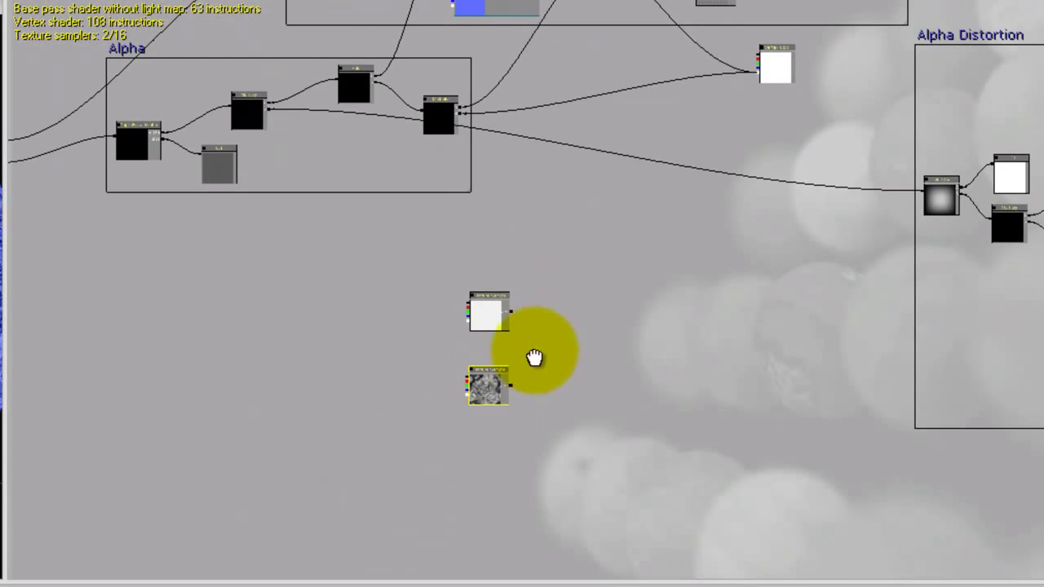
left_click_drag(541, 354, 568, 399)
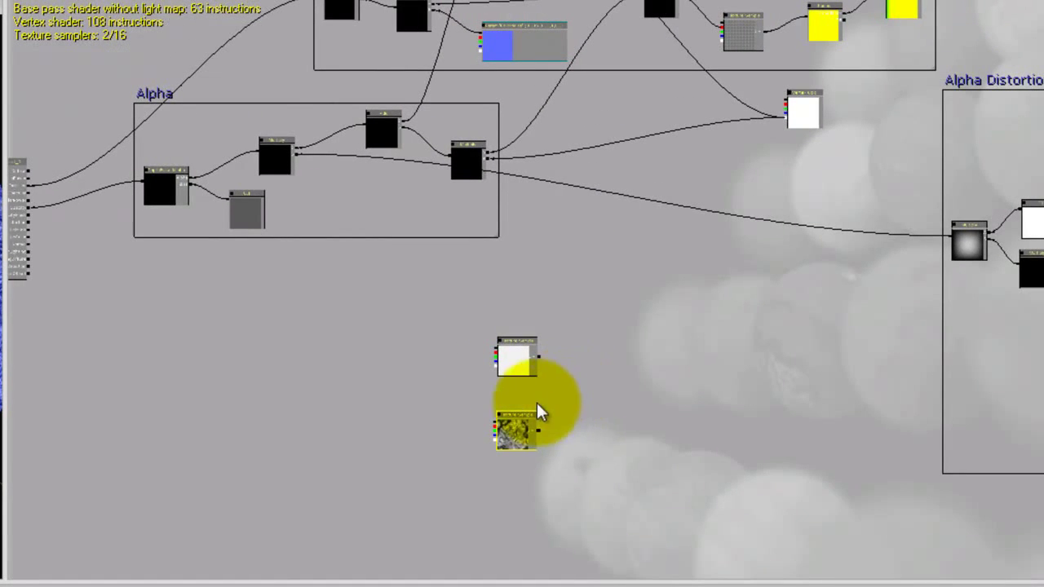
Add two Multiply nodes beside the copied Texture Samples and offset the upper one farther from its texture
left_click(427, 361)
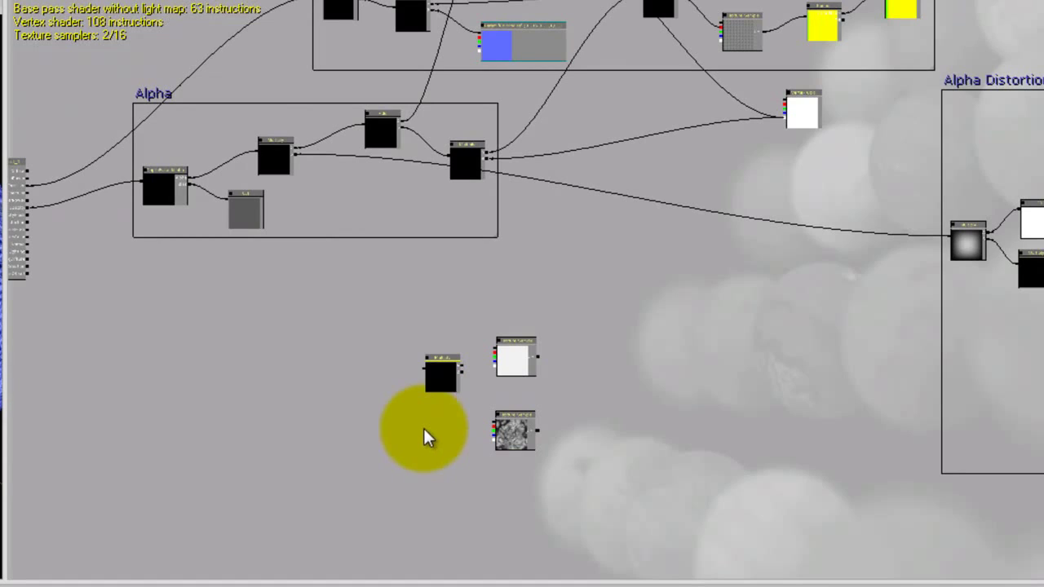
left_click(424, 428)
left_click(453, 368)
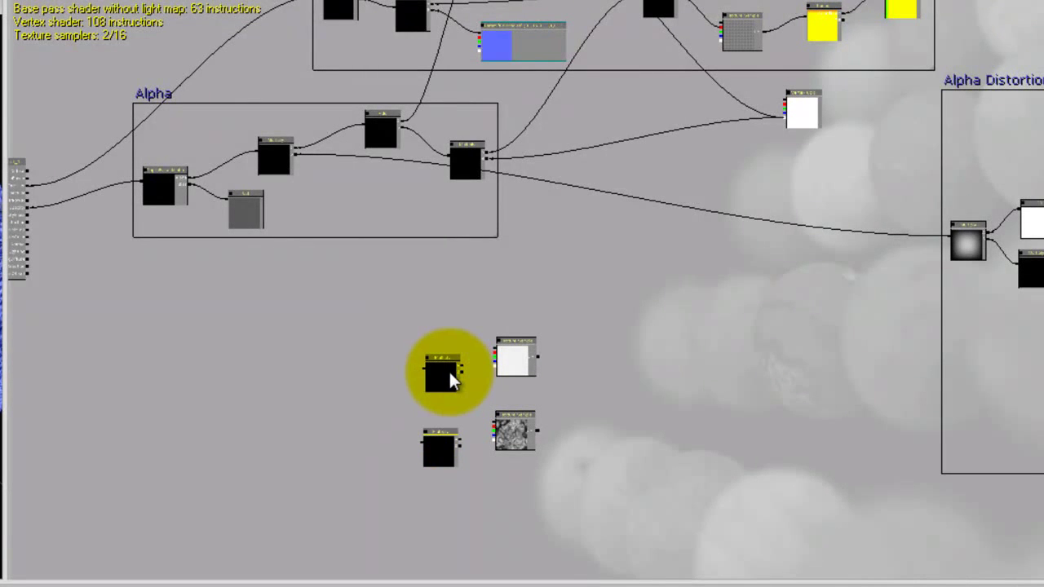
left_click_drag(449, 370, 425, 350)
Connect the Vertex Color alpha output to input A of both new Multiply nodes, aligning the lower one beneath the upper
left_click_drag(747, 137, 742, 171)
scroll(751, 214, "up", 1)
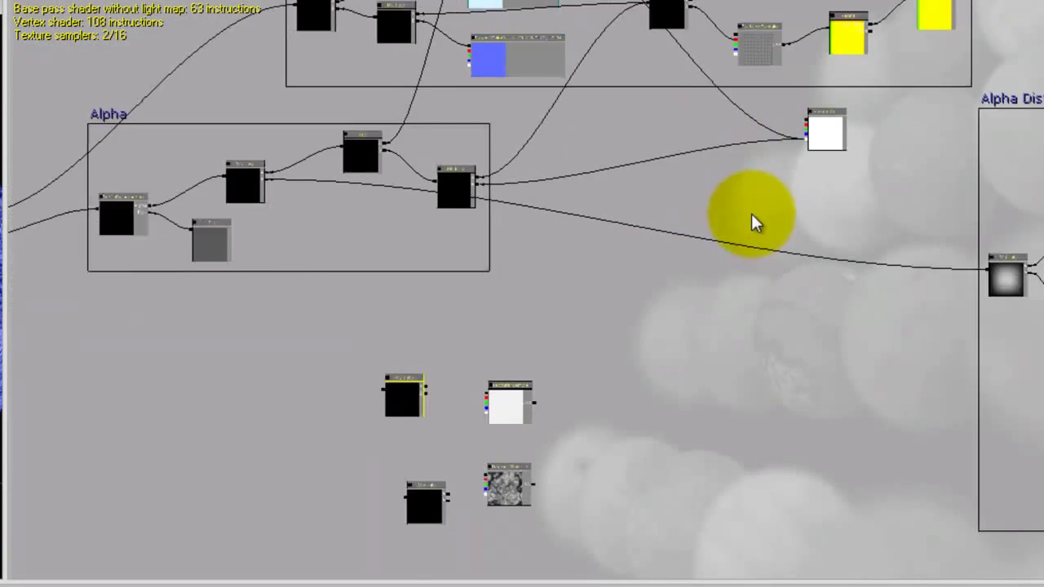
scroll(752, 224, "up", 2)
left_click(887, 90)
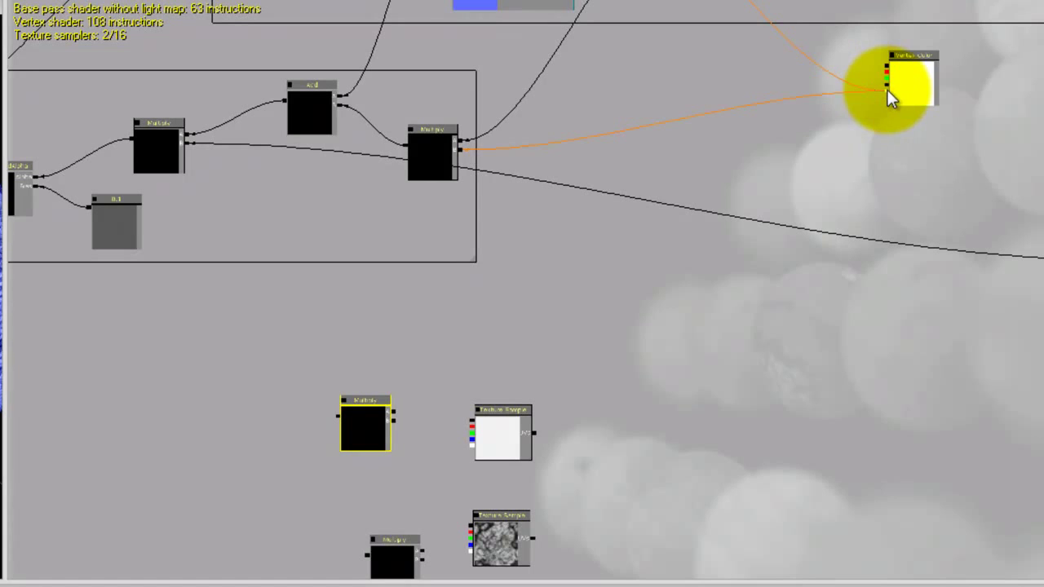
left_click_drag(888, 90, 397, 410)
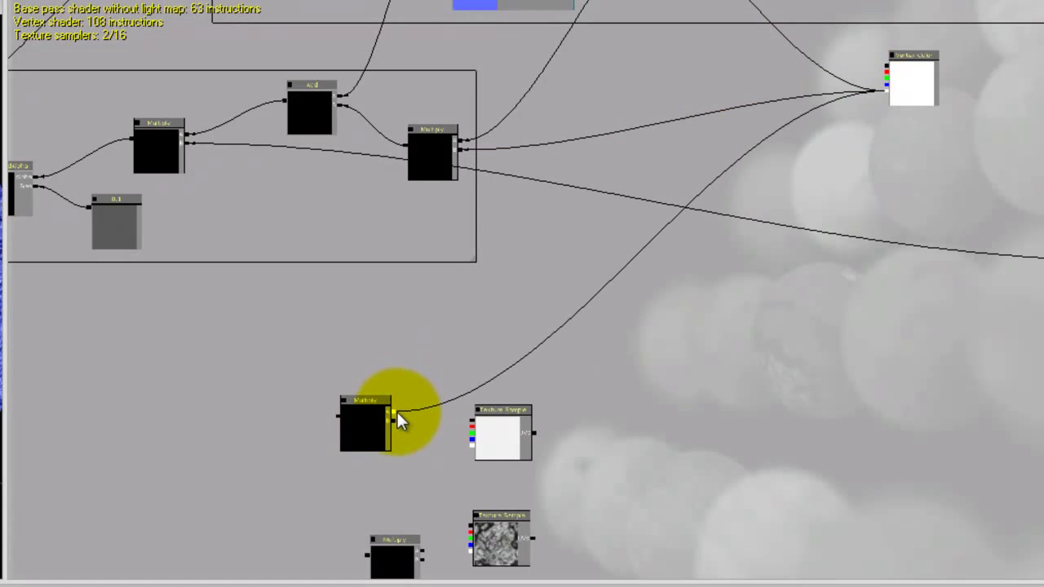
left_click_drag(398, 546, 371, 504)
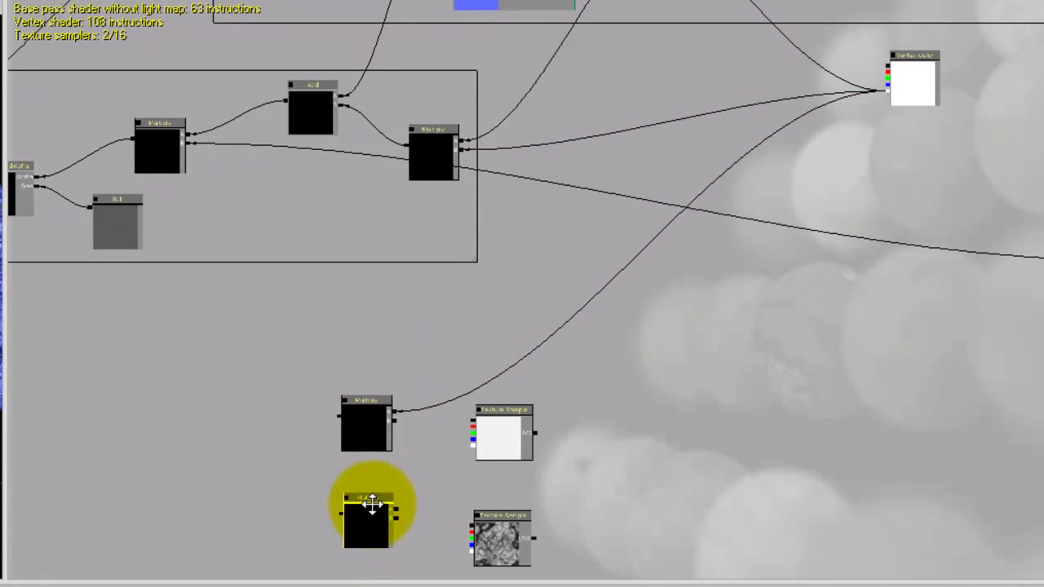
left_click_drag(888, 92, 397, 508)
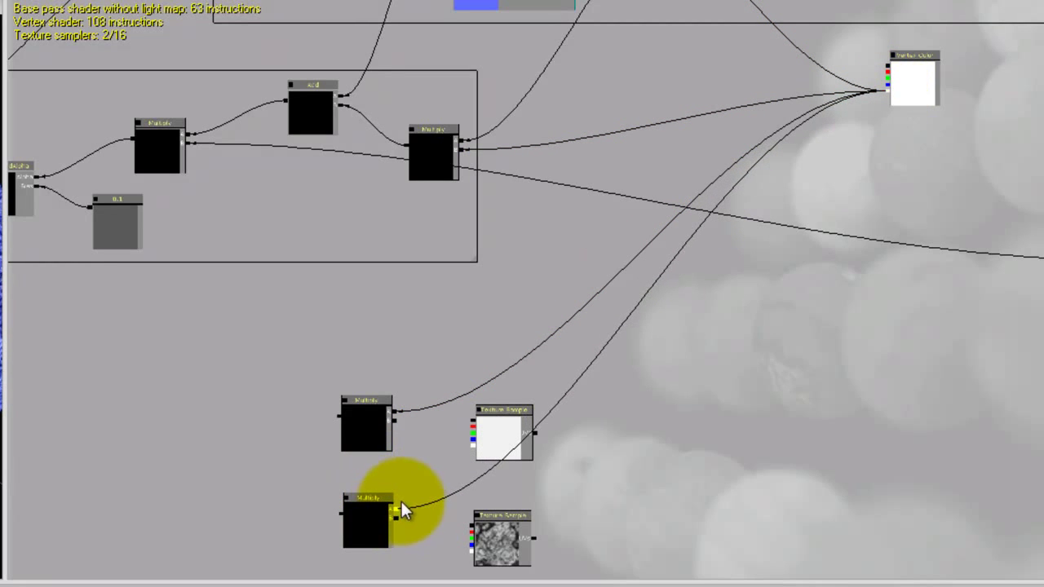
Connect the red channel of each copied Texture Sample to input B of the Multiply node beside it
scroll(419, 473, "up", 3)
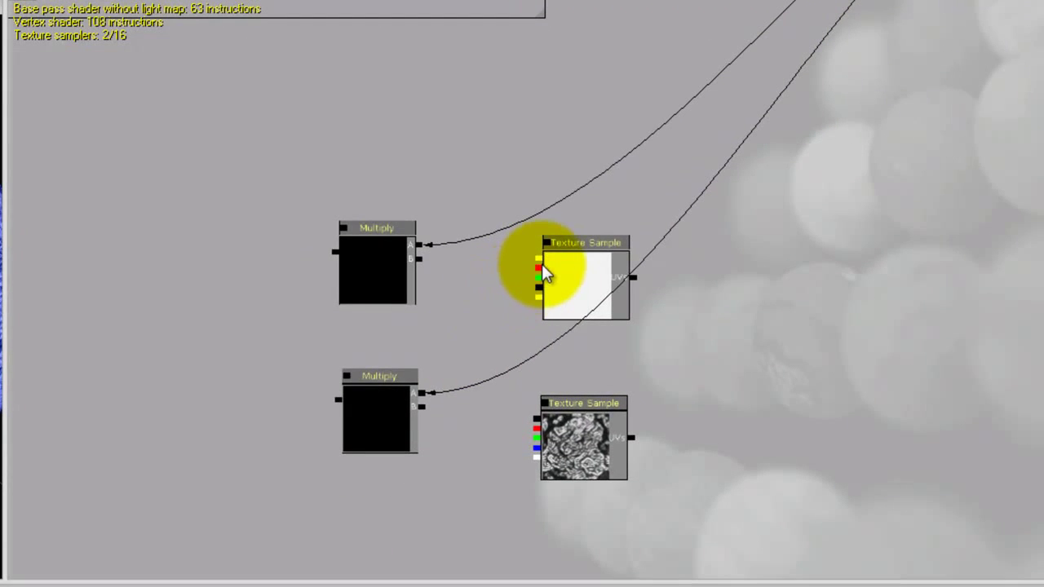
left_click_drag(544, 274, 429, 270)
left_click(526, 449)
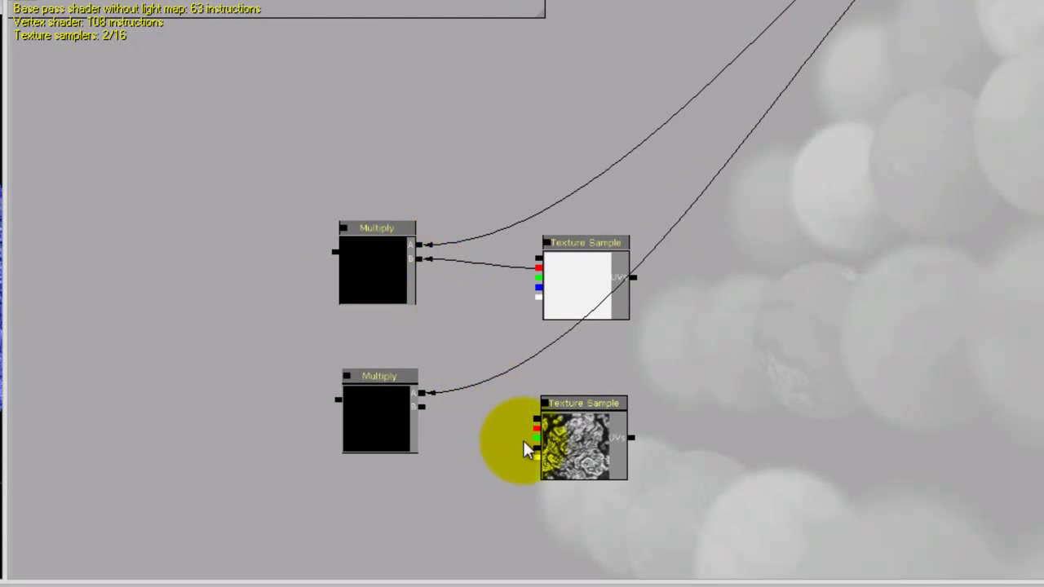
left_click_drag(538, 430, 422, 407)
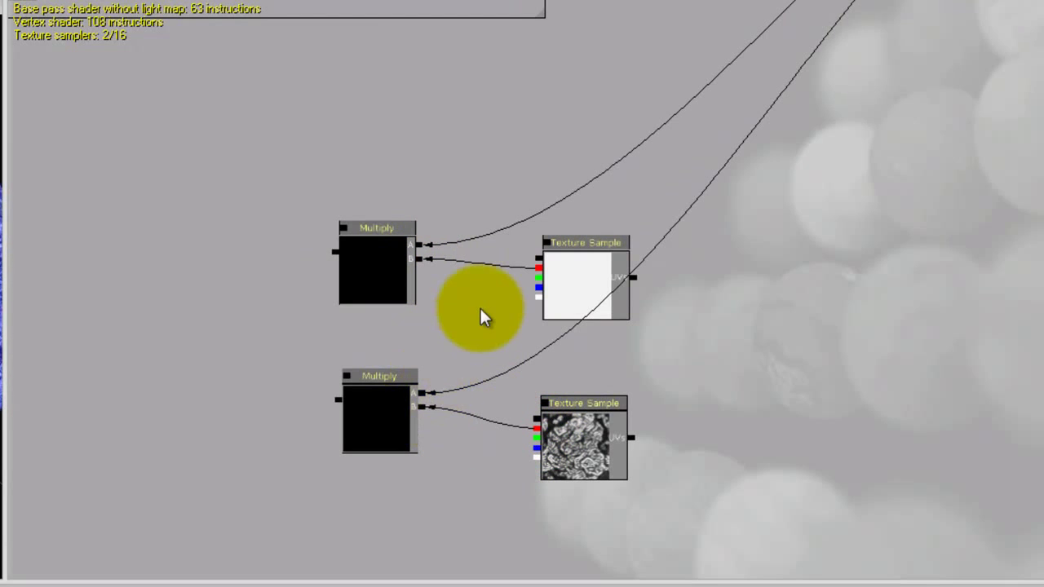
Shift the white and noise Texture Sample copies slightly lower relative to their Multiply nodes
left_click_drag(492, 312, 402, 346)
left_click_drag(491, 291, 497, 319, "ctrl")
left_click_drag(514, 236, 601, 164)
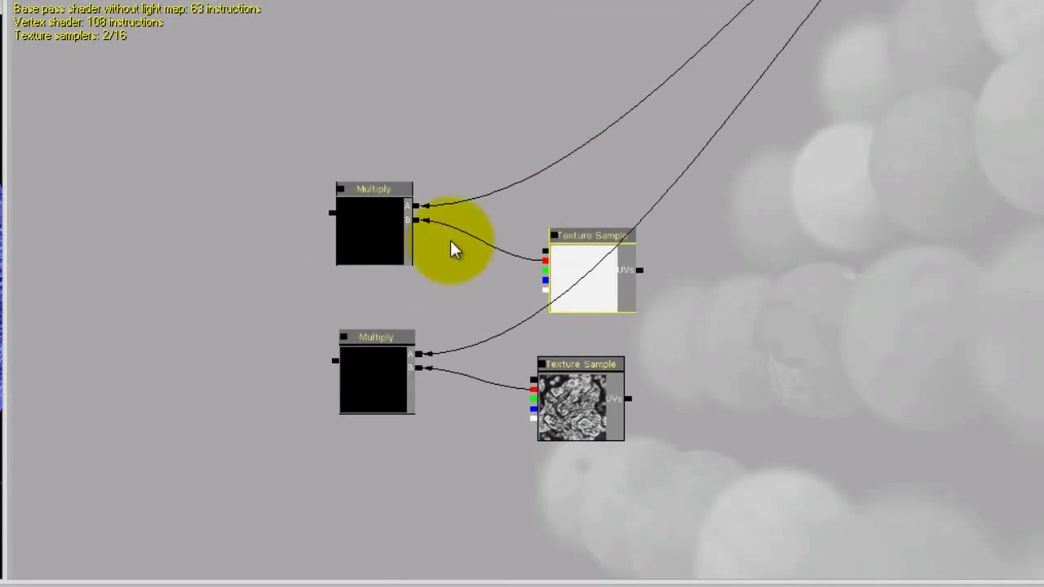
left_click(388, 226)
left_click_drag(464, 287, 431, 307)
left_click(544, 407)
left_click_drag(545, 407, 559, 424, "ctrl")
left_click(395, 317)
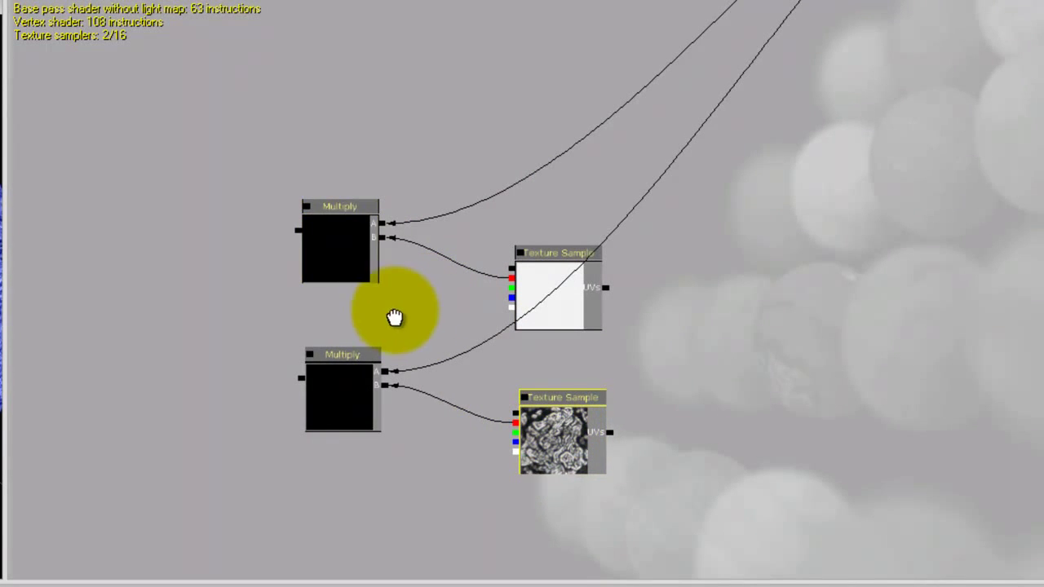
Add an Add node beside the two new Multiply nodes and connect their outputs to its A and B inputs
left_click_drag(395, 316, 458, 330)
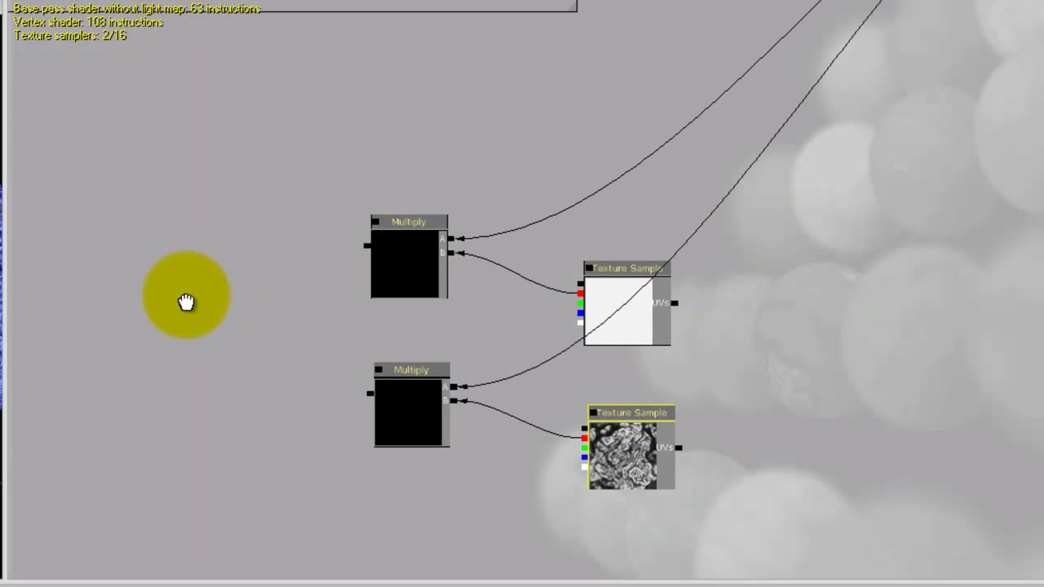
left_click(186, 300)
left_click_drag(369, 254, 275, 326)
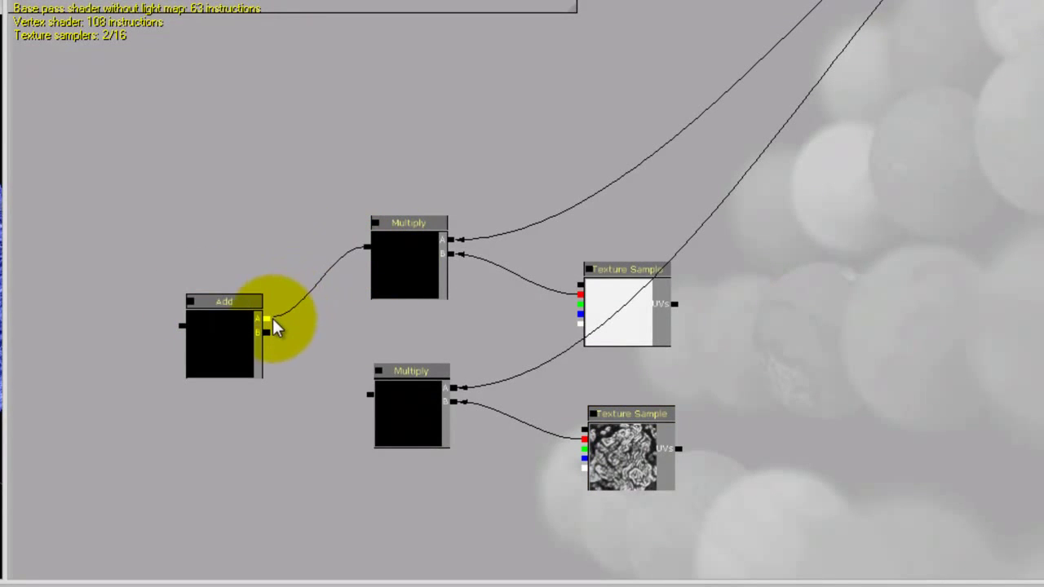
left_click_drag(370, 395, 285, 346)
Add two Panner nodes on the input side of the white and noise Texture Sample copies
left_click_drag(758, 401, 423, 339)
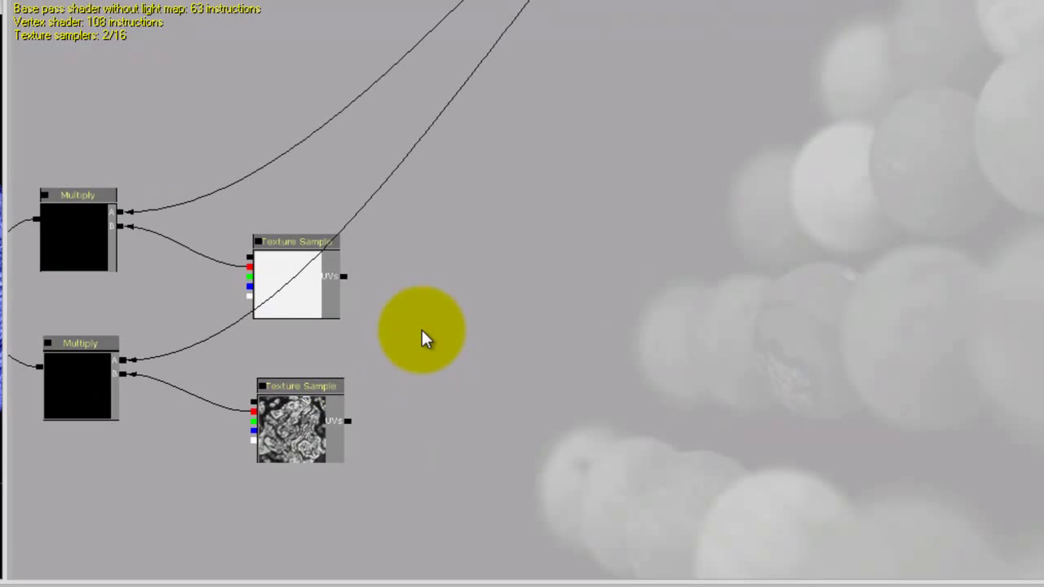
left_click(428, 267)
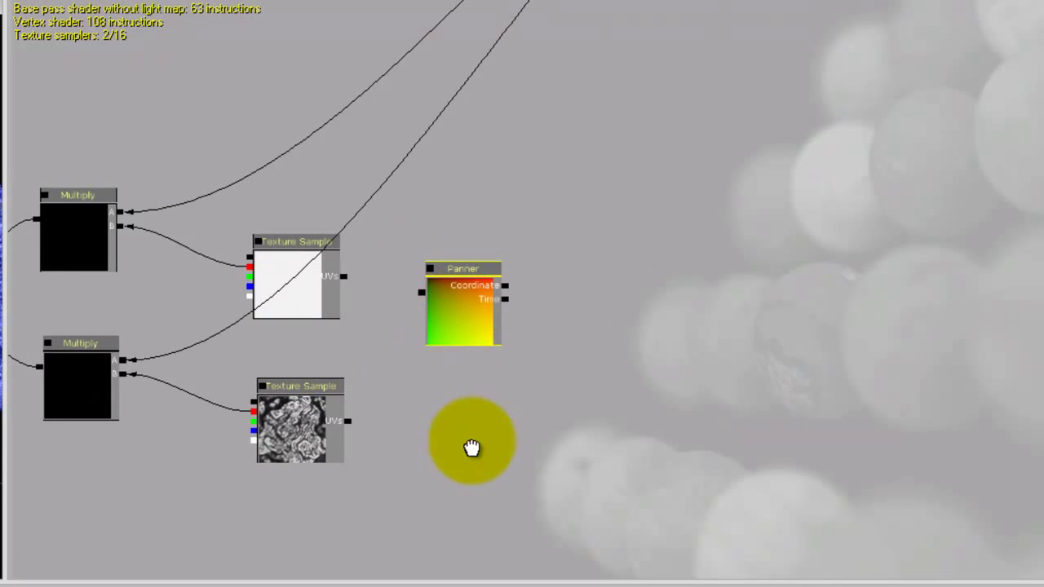
key("p")
left_click(473, 444)
left_click_drag(551, 343, 575, 375)
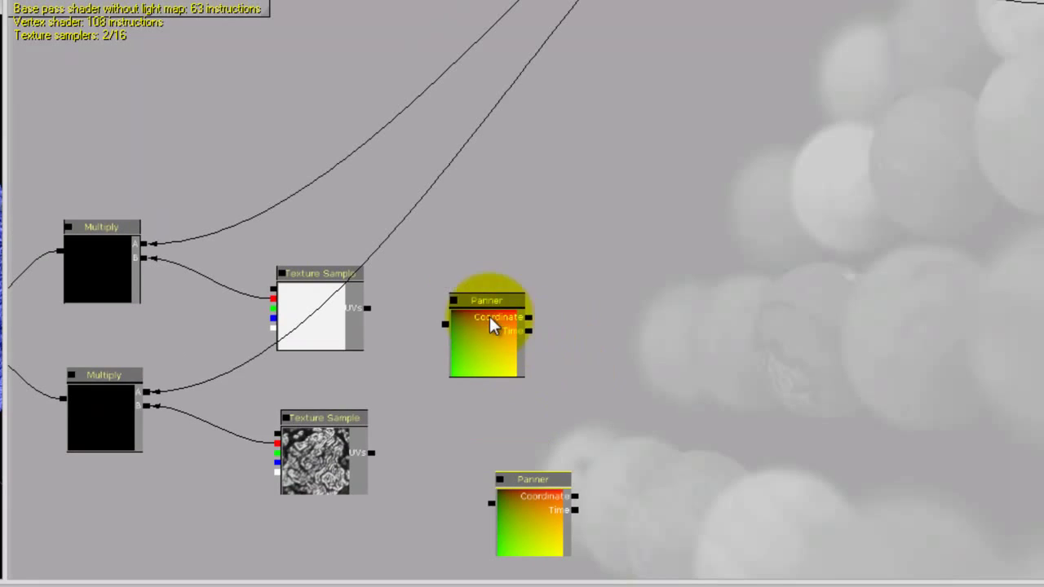
Connect each Panner to the UVs input of its copied Texture Sample, aligning the lower Panner beneath the upper one
left_click(494, 322)
left_click_drag(496, 323, 368, 310, "ctrl")
left_click_drag(537, 493, 371, 455, "ctrl")
mouse_move(488, 394)
left_mouse_down()
mouse_move(541, 373)
mouse_move(501, 384)
left_mouse_up()
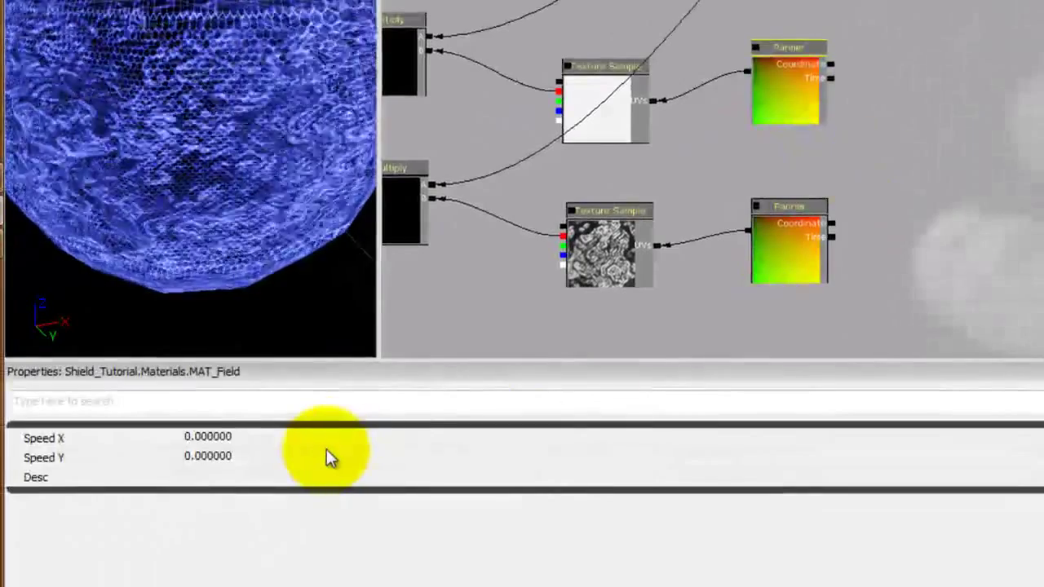
Set the upper Panner's Speed X to -0.2 and Speed Y to 0.1
left_click(331, 445)
type("-.2")
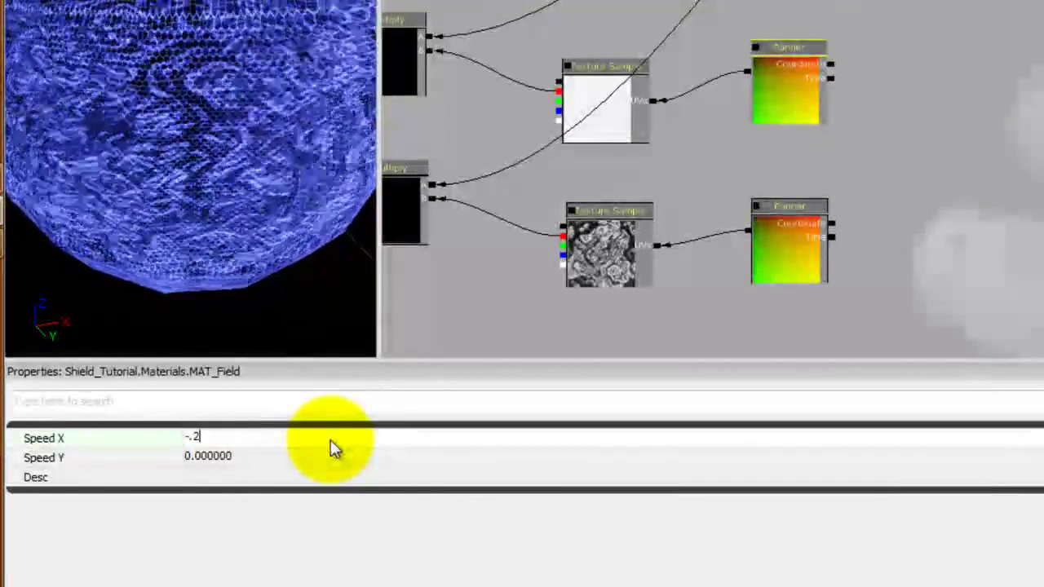
key("Return")
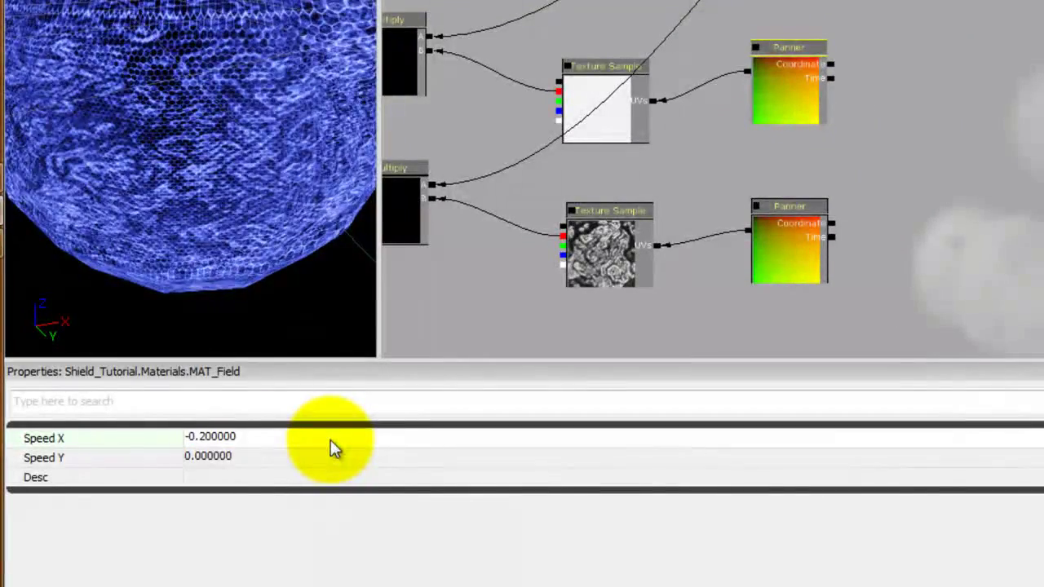
key("Tab")
type(".1")
key("Return")
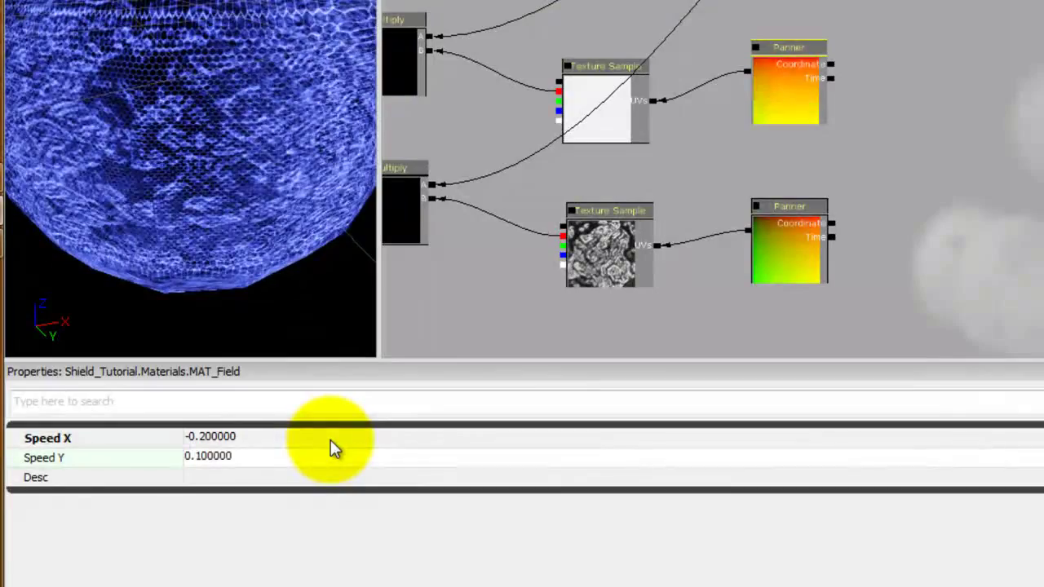
Set the lower Panner's Speed X to -0.1 and Speed Y to -0.1
left_click(799, 212)
left_click(289, 440)
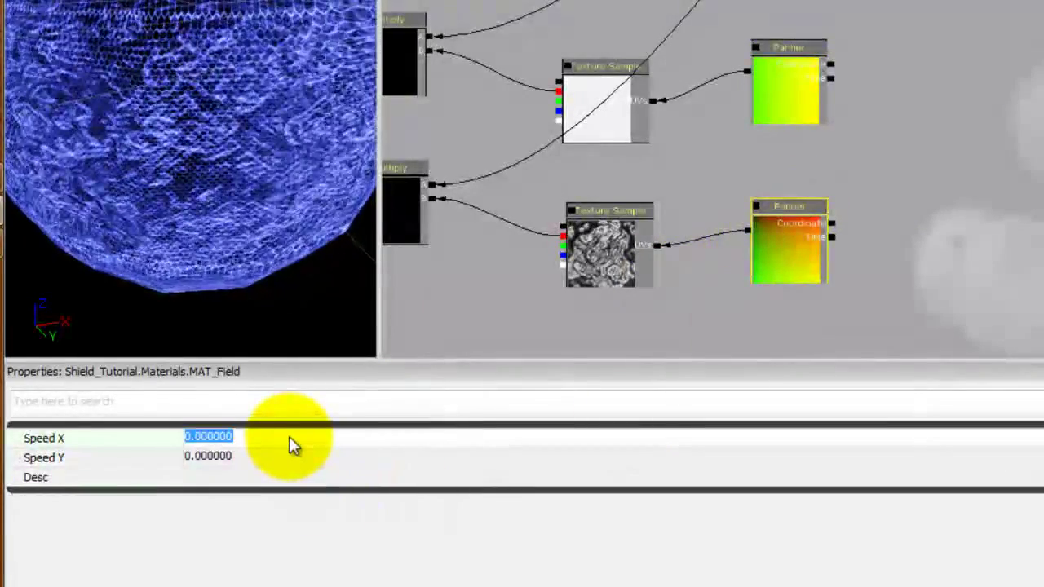
type("-0")
type(".1")
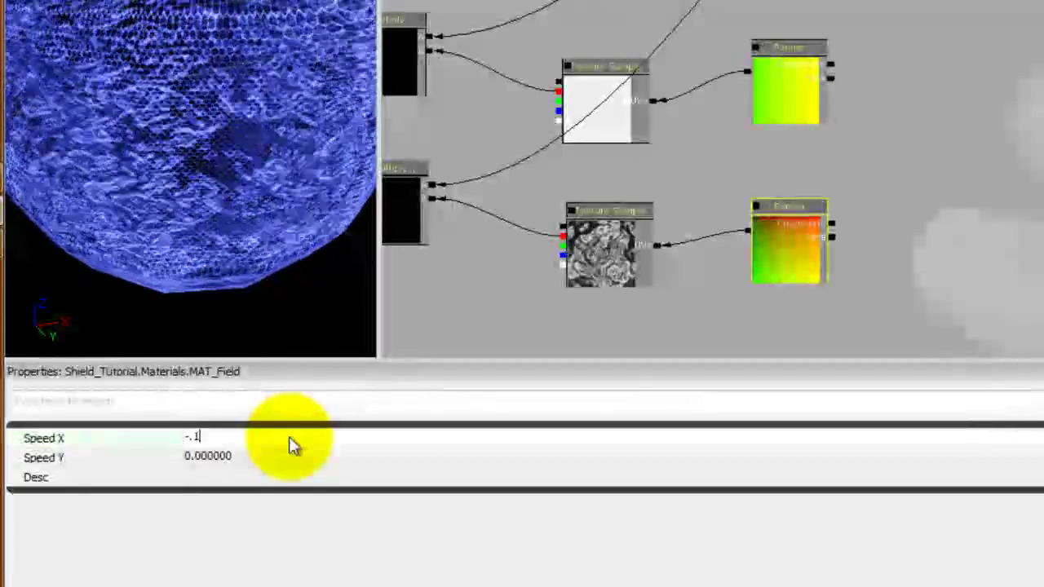
key("Return")
key("Tab")
type("-0")
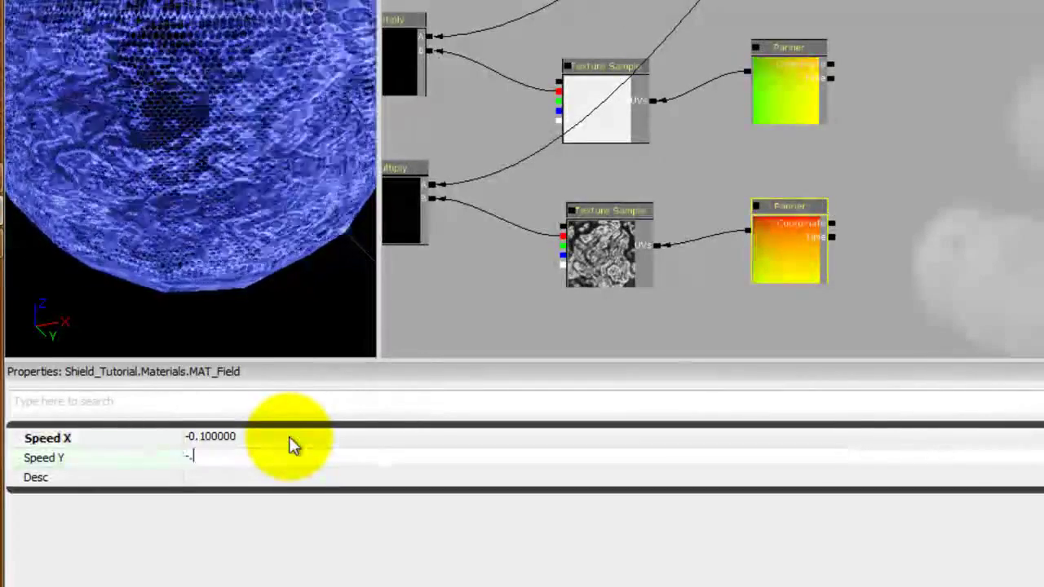
type(".1")
key("Return")
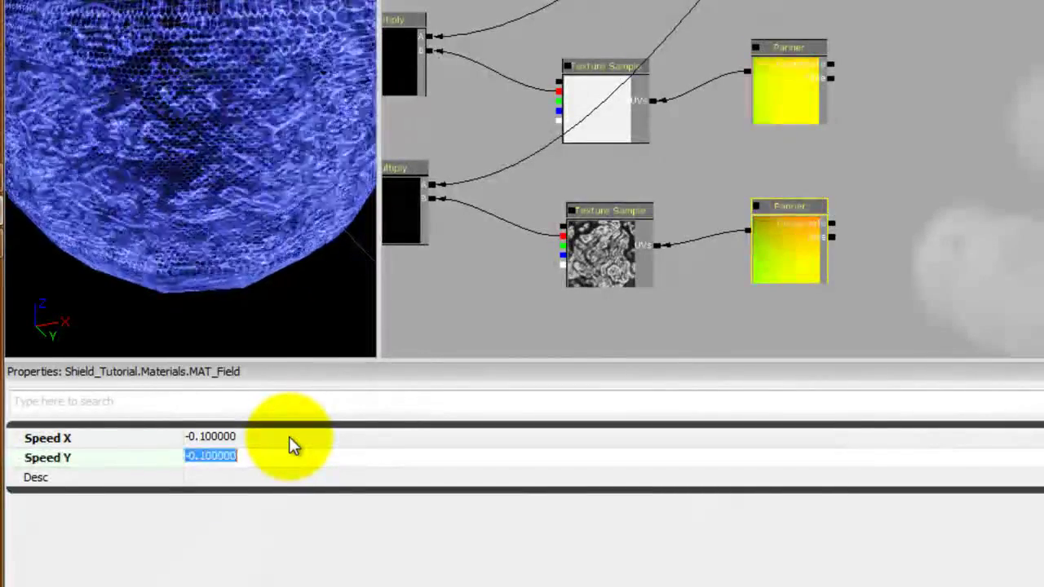
Add a TexCoord node and connect it to the Coordinate input of the lower Panner
left_click_drag(950, 214, 727, 200)
key("u")
left_click(848, 185)
left_click(822, 188)
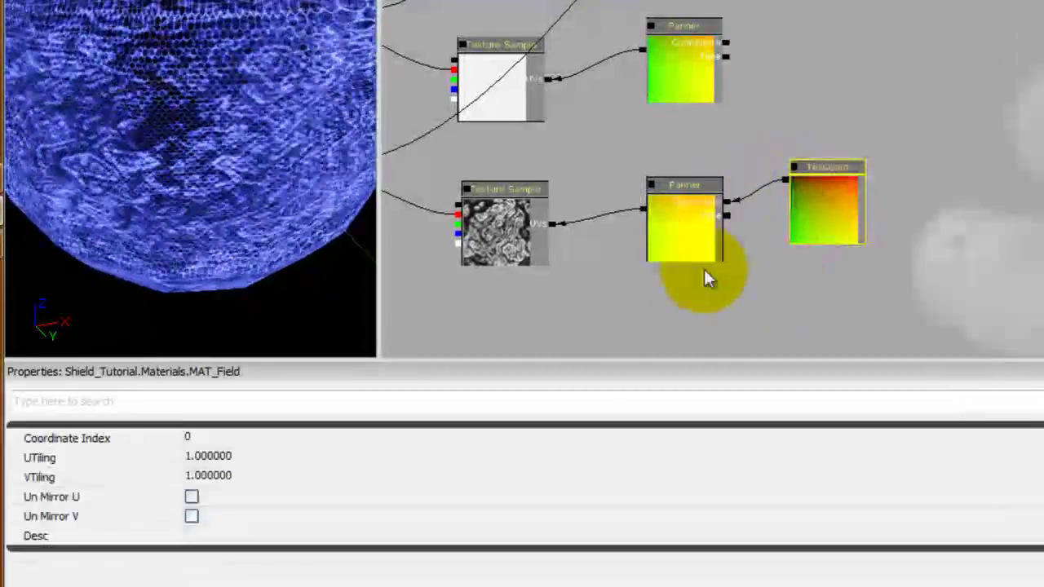
Set both UTiling and VTiling of the TexCoord node to 5
left_click(237, 457)
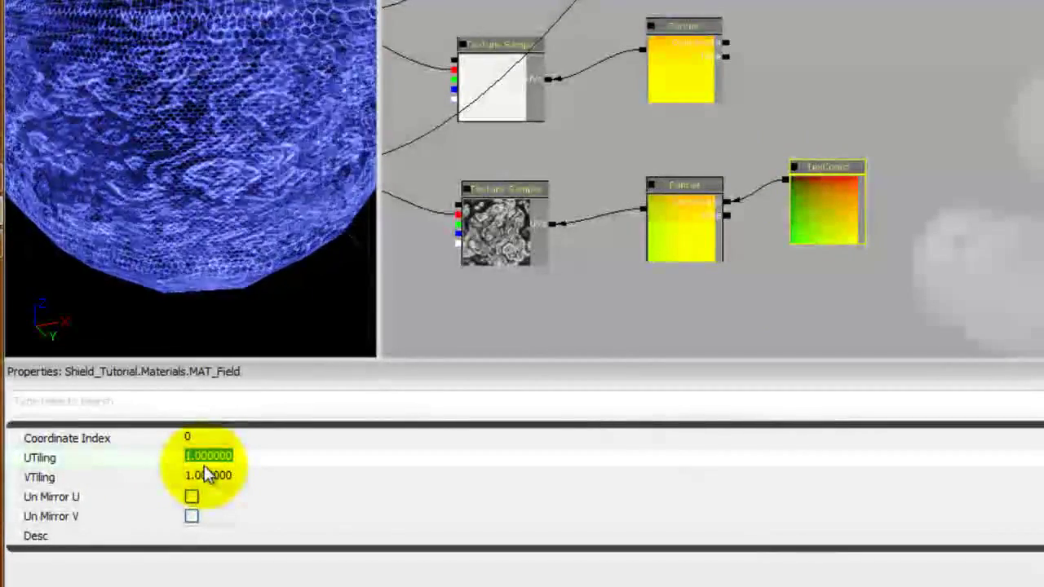
type("5")
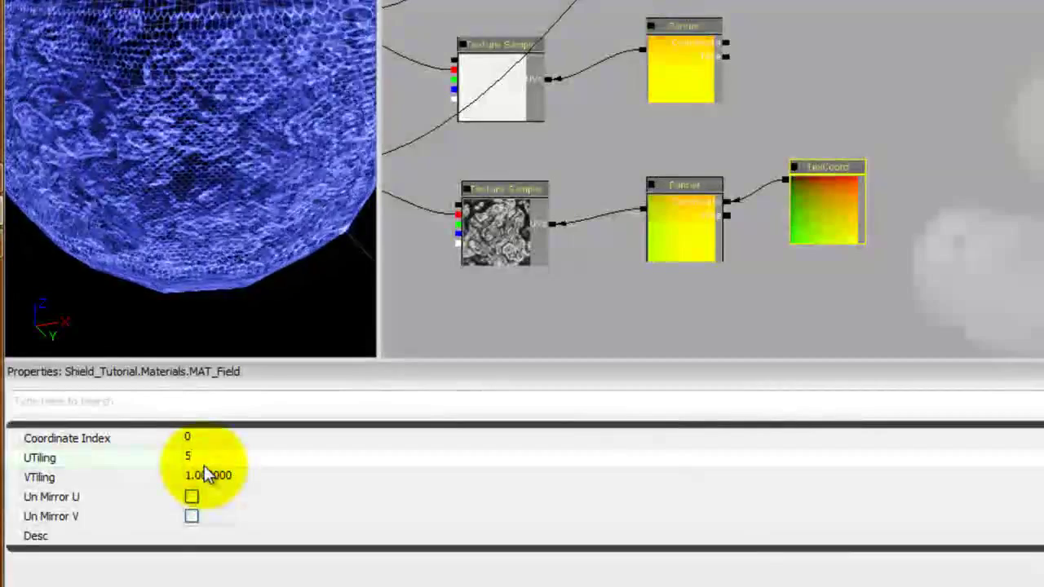
key("Return")
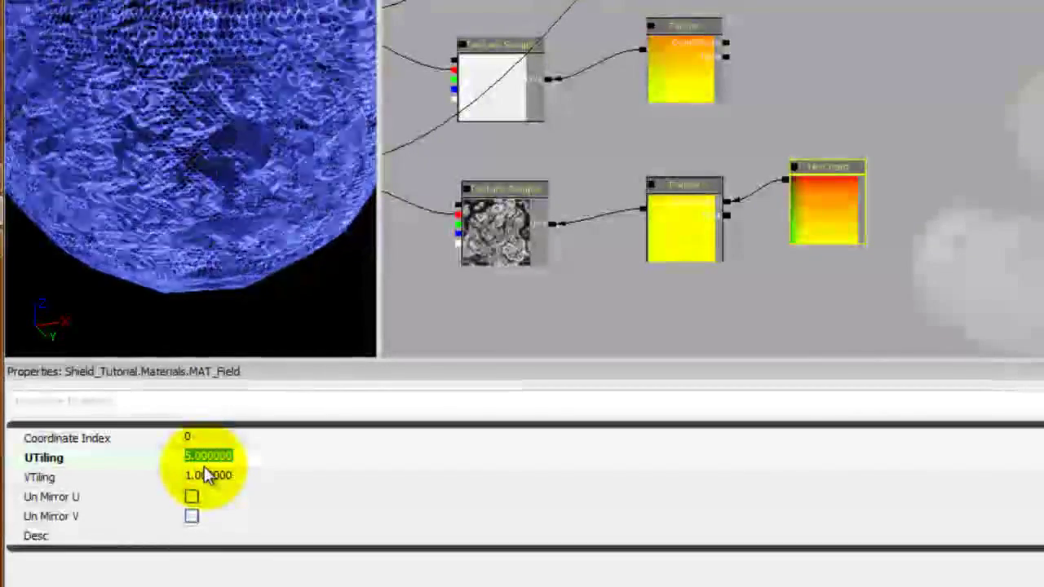
left_click(208, 476)
type("5")
key("Return")
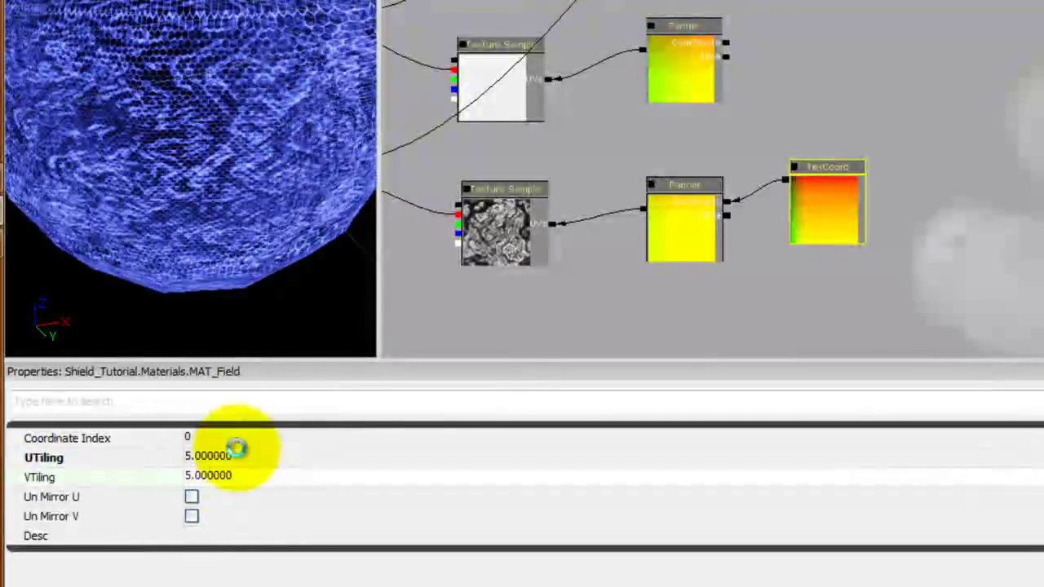
Group the new Add, Multiply, Texture Sample, Panner and TexCoord nodes in a comment box named Distortion
left_click_drag(492, 132, 715, 121)
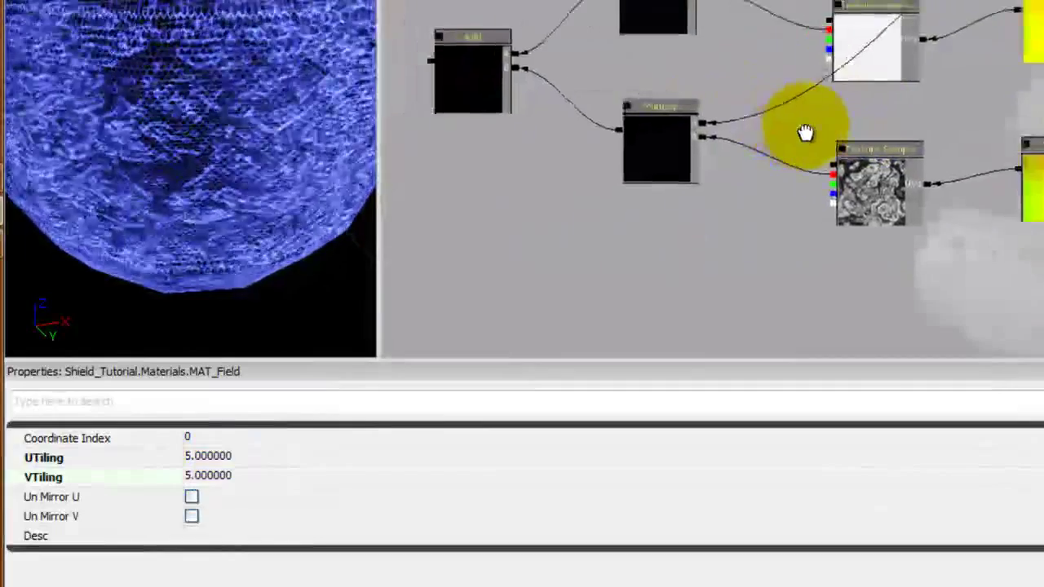
left_click_drag(806, 133, 789, 203)
scroll(740, 136, "down", 4)
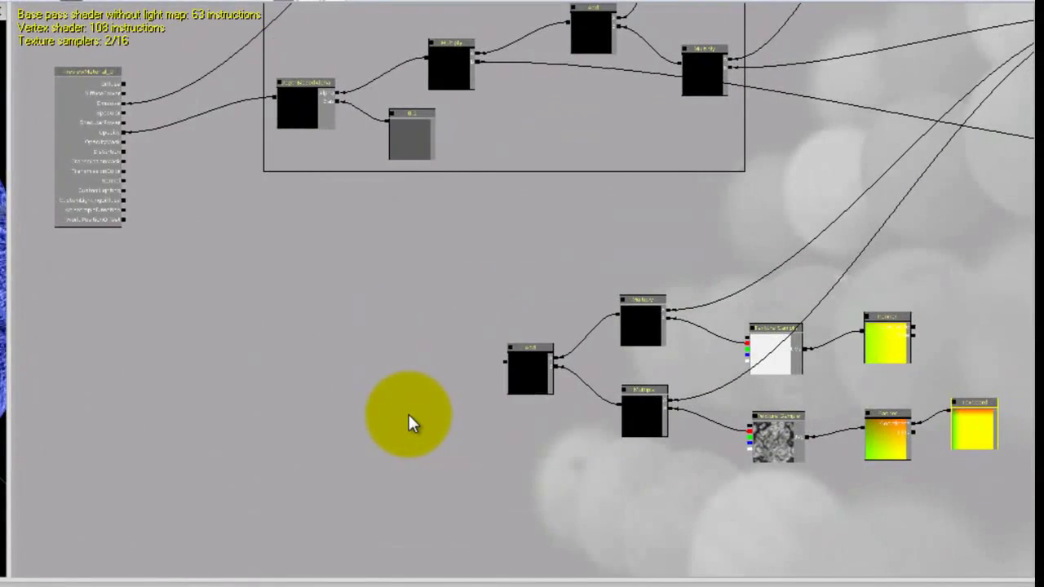
left_click_drag(408, 417, 366, 449)
left_click_drag(416, 326, 1039, 558, "ctrl+alt")
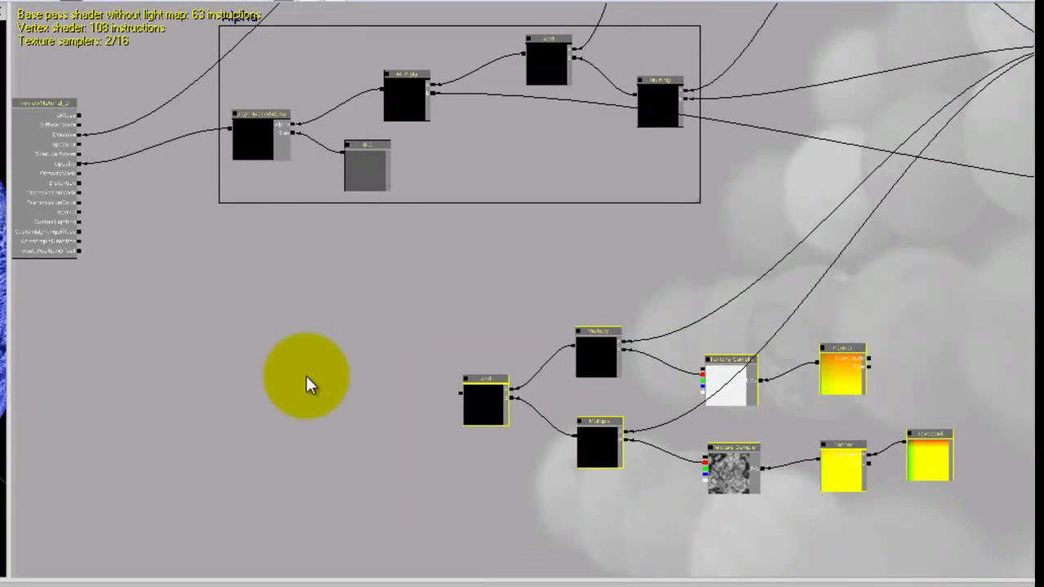
right_click(306, 375)
left_click(364, 453)
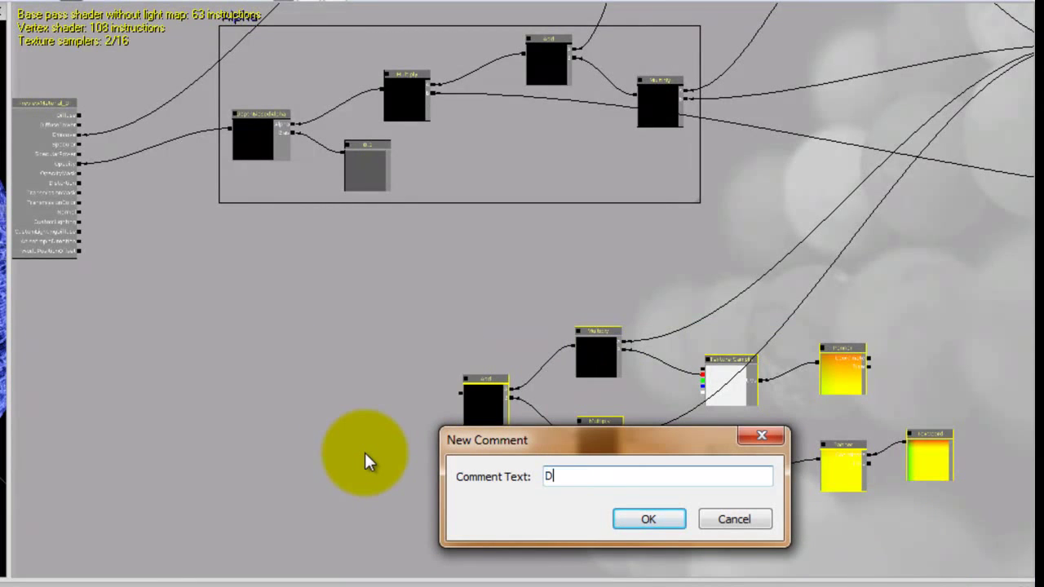
type("Distortion")
key("Return")
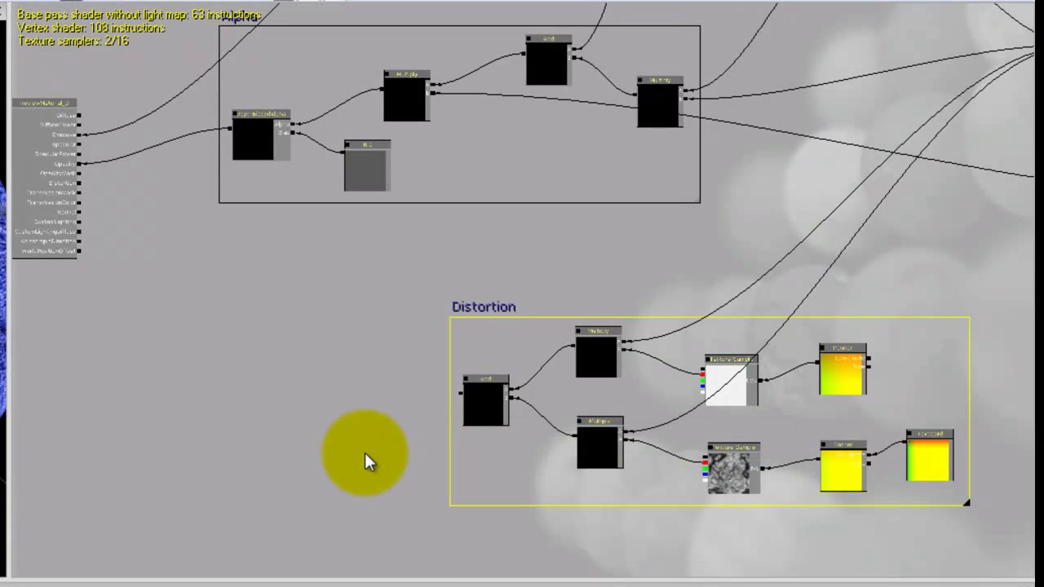
Move the Distortion comment group closer to the material node, directly beneath the Alpha group
left_click_drag(481, 304, 295, 204)
scroll(417, 354, "up", 7)
left_click_drag(205, 231, 545, 239)
scroll(545, 239, "down", 1)
scroll(567, 310, "down", 1)
left_click_drag(567, 310, 590, 312)
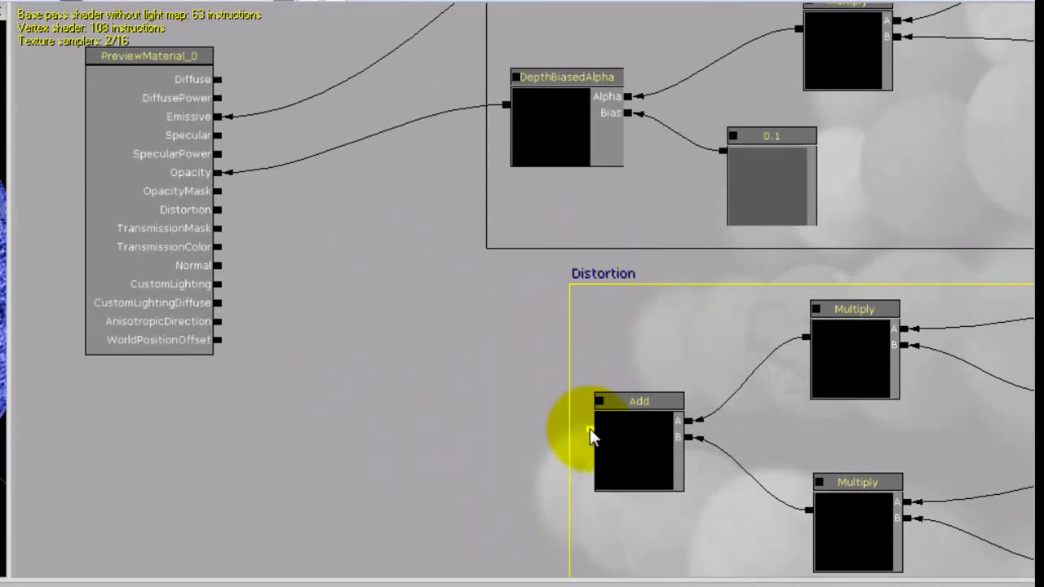
Connect the output of the Distortion group's Add node to the material's Distortion input
left_click_drag(590, 428, 273, 233)
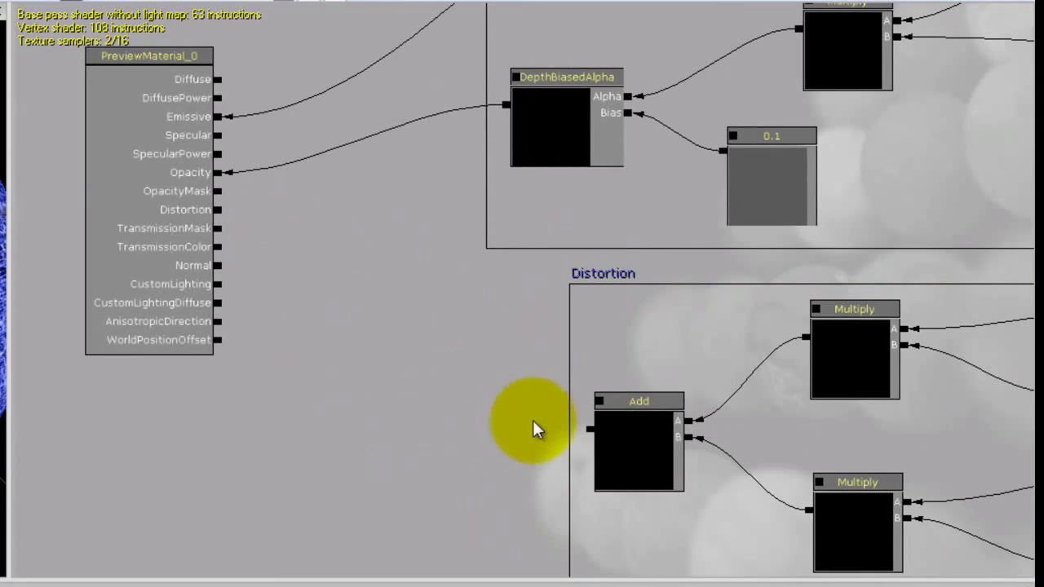
left_click_drag(229, 207, 221, 211)
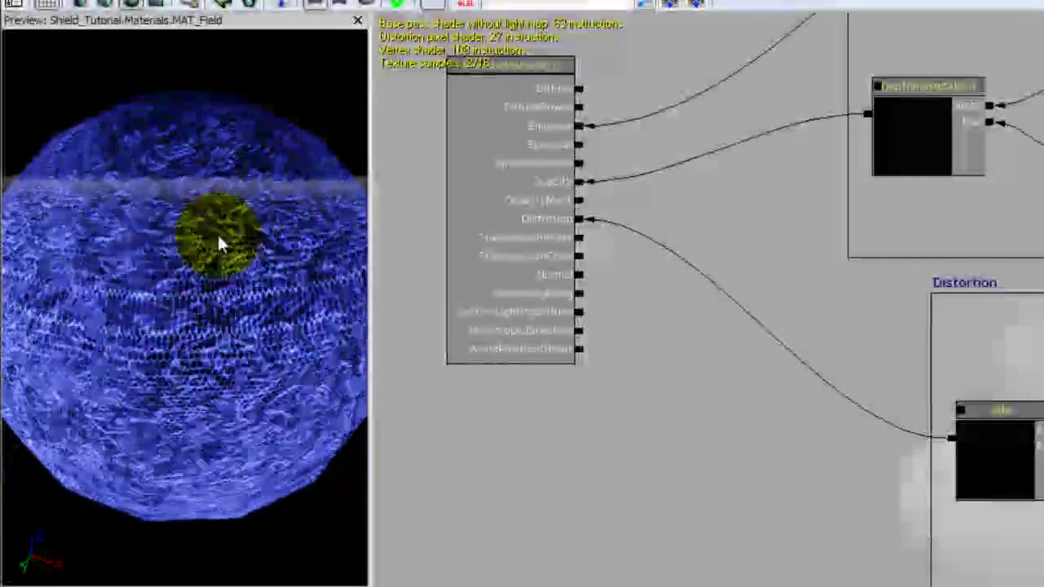
left_click_drag(192, 256, 349, 333)
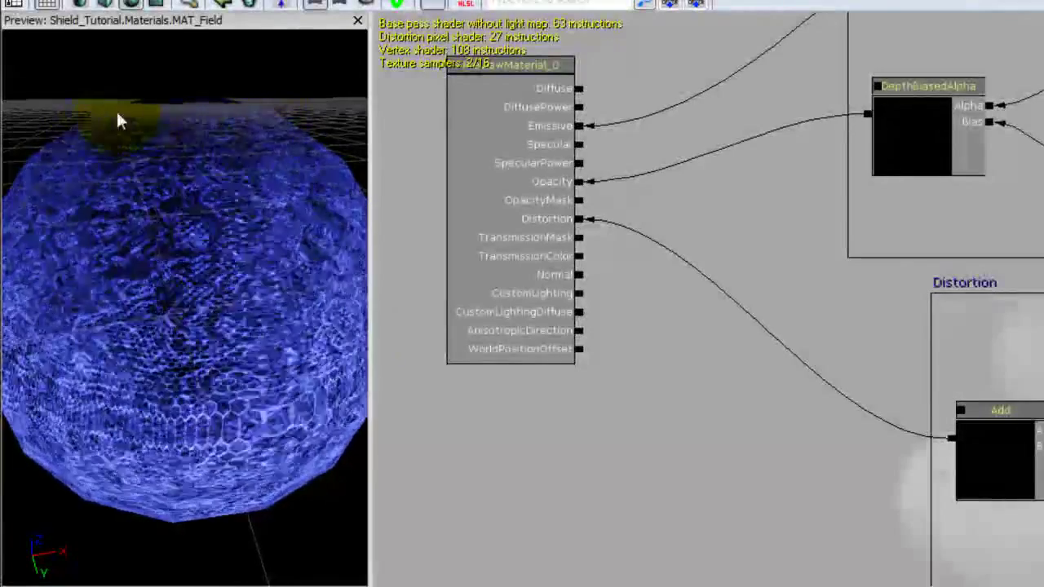
mouse_move(181, 133)
left_mouse_down()
mouse_move(228, 192)
mouse_move(226, 221)
mouse_move(166, 85)
mouse_move(174, 117)
left_mouse_up()
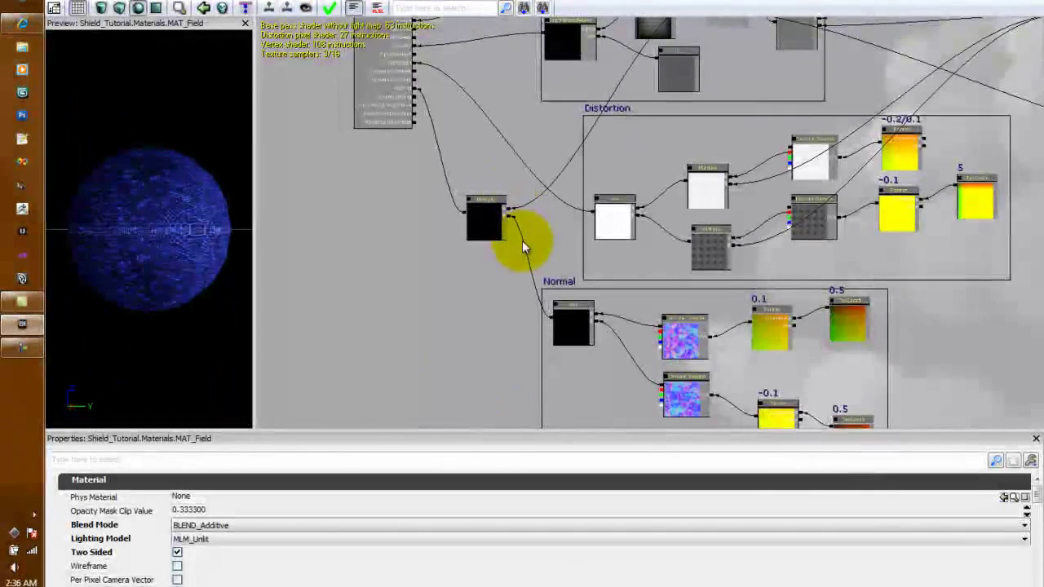
Apply the changes to the MAT_Field material and close the Material Editor
scroll(522, 243, "down", 1)
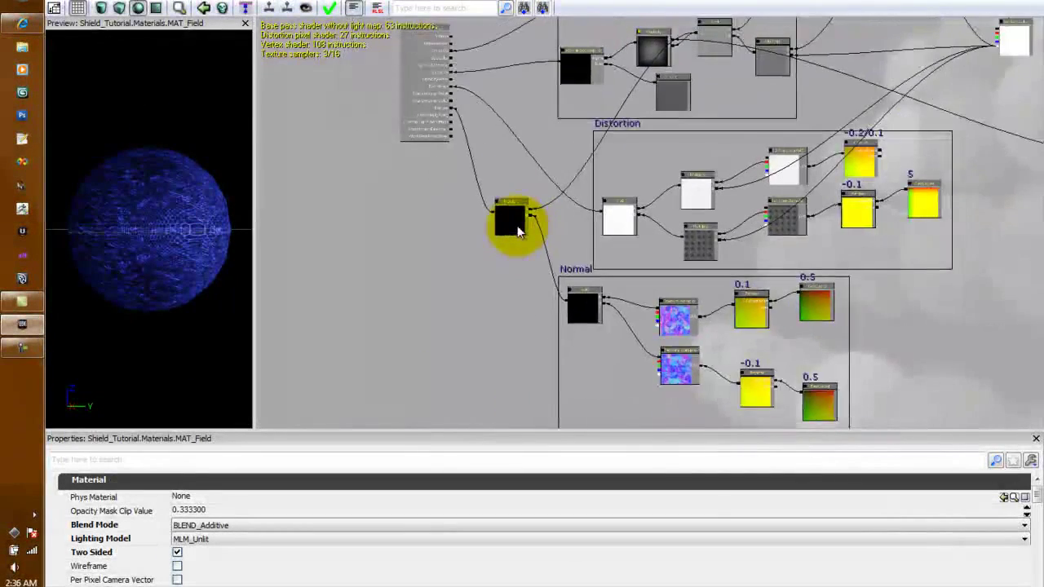
left_click_drag(517, 232, 463, 282)
left_click(334, 9)
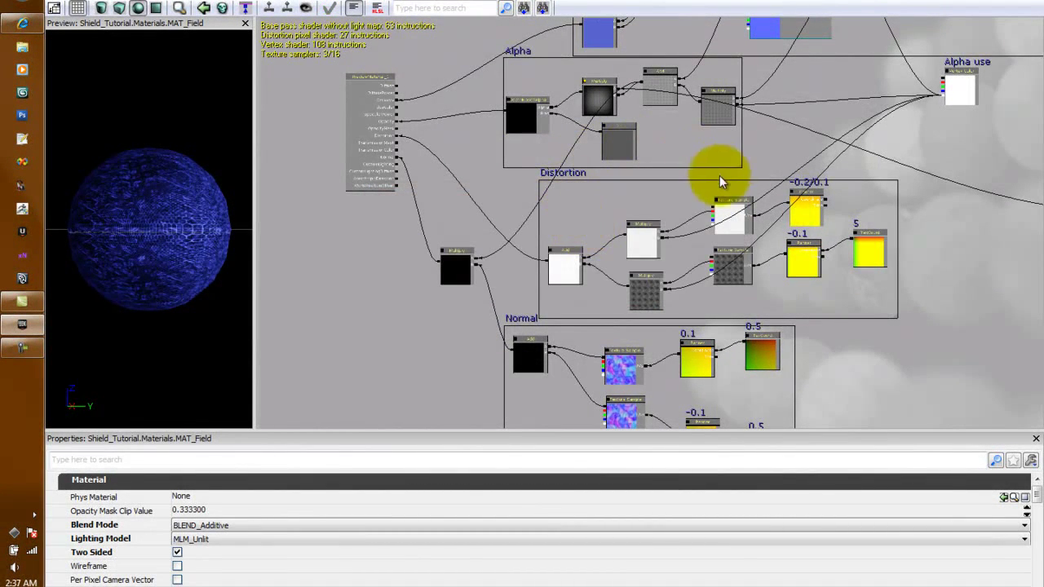
left_click(992, 2)
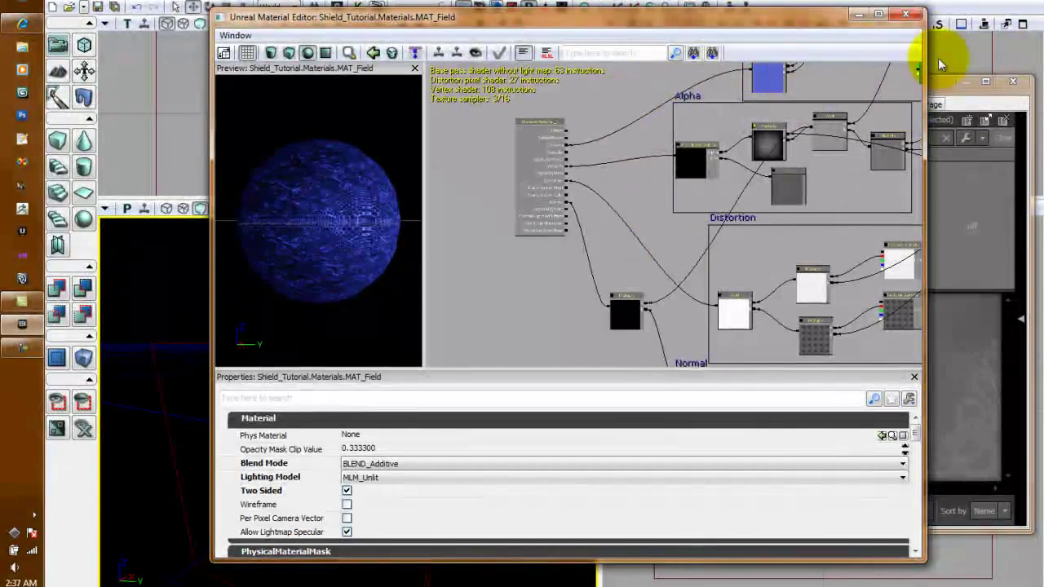
left_click(904, 15)
Save the Shield_Tutorial package containing the MAT_Field material
mouse_move(666, 353)
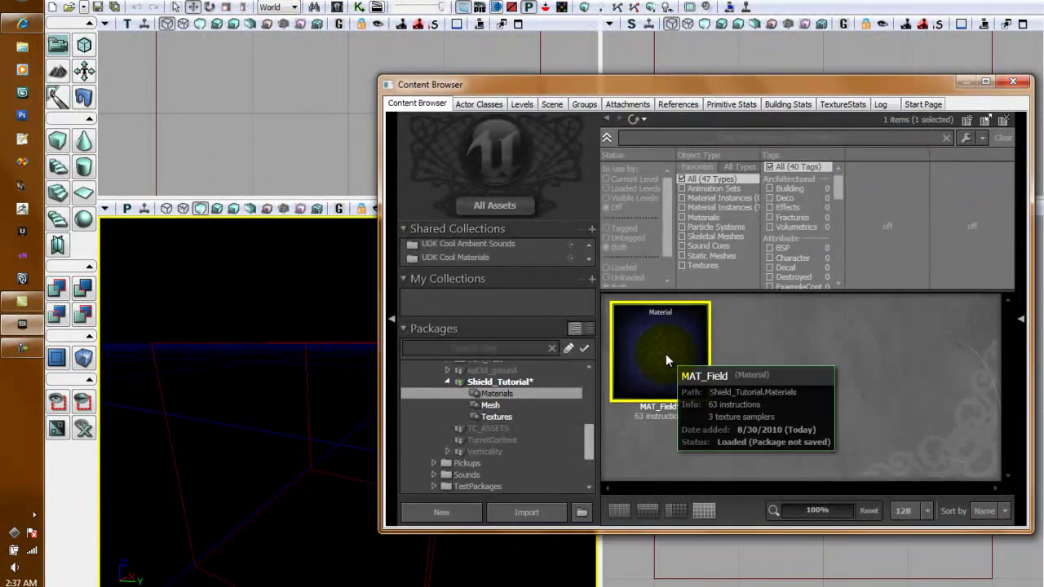
right_click(664, 354)
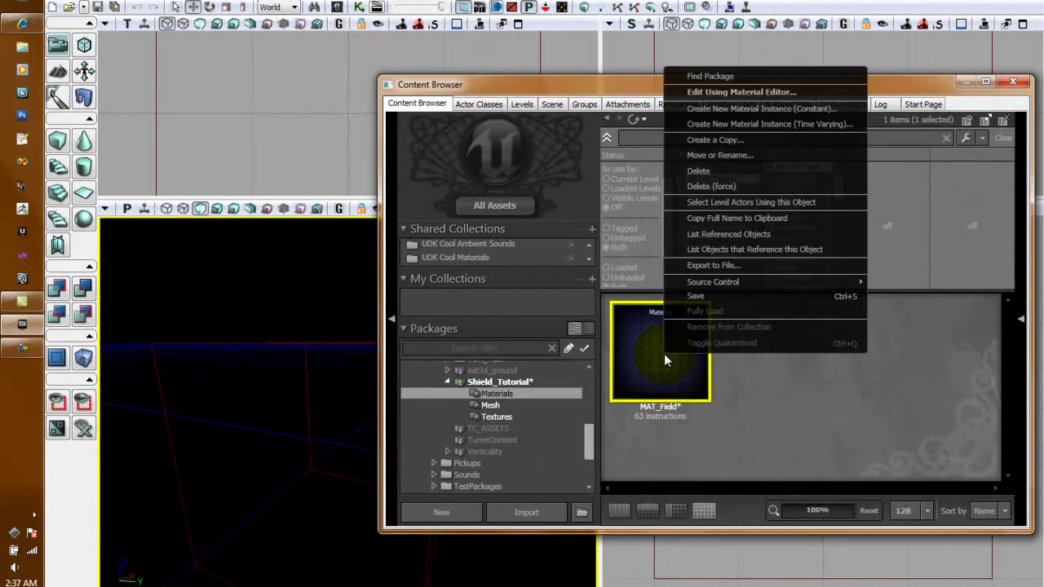
left_click(699, 295)
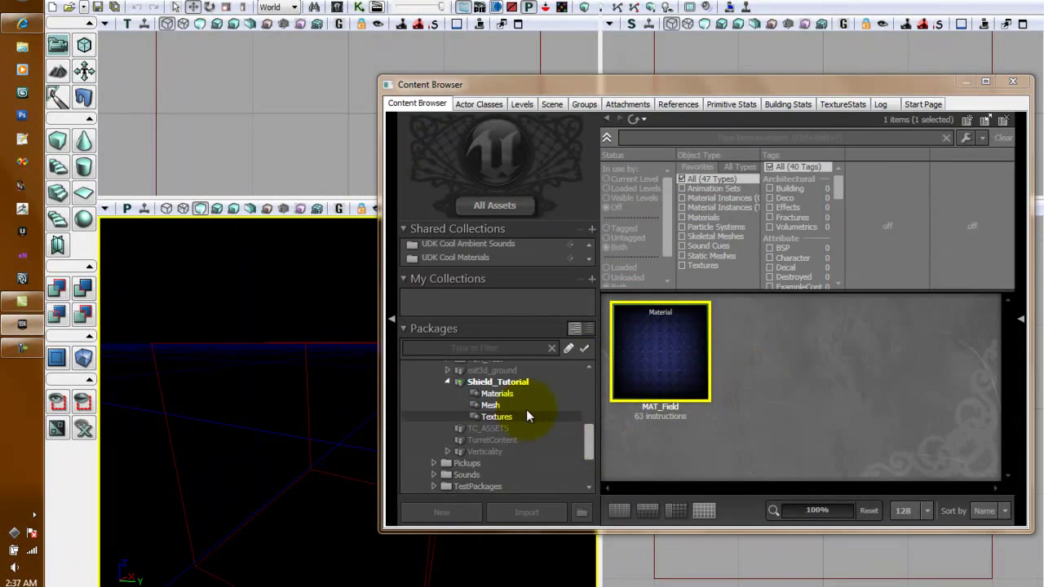
Show the meshes in the Shield_Tutorial package and move the Content Browser aside to uncover the perspective viewport
left_click(501, 407)
left_click_drag(445, 85, 821, 121)
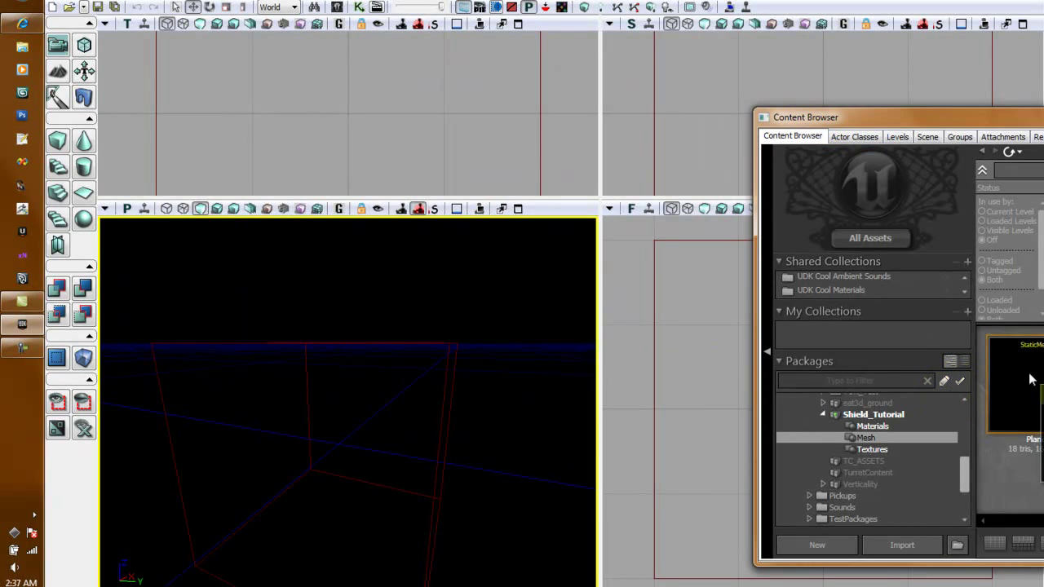
left_click_drag(414, 425, 421, 407)
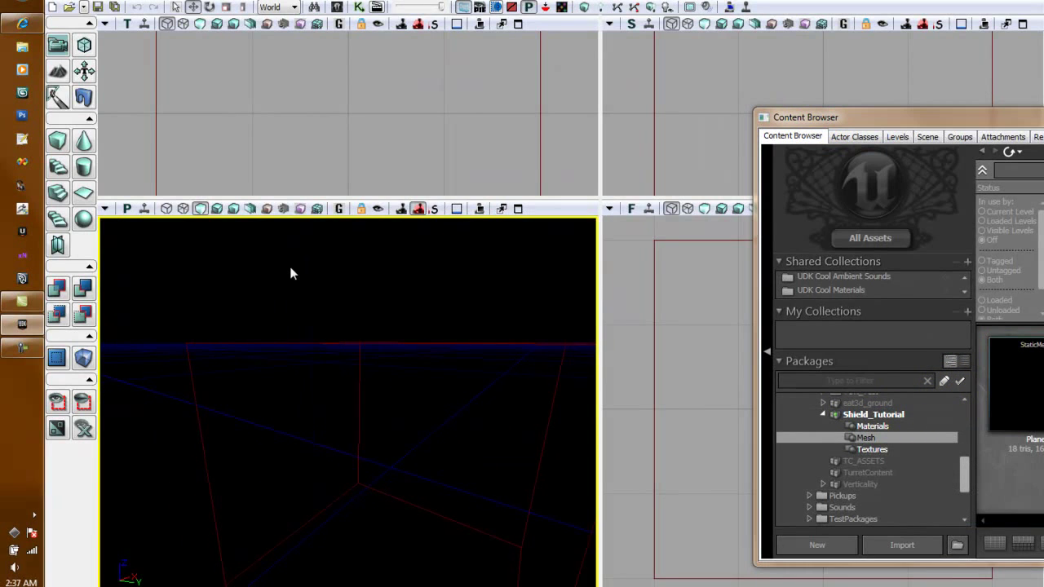
Build a cube brush with X 1024, Y 1024 and Z 32, and add it to the level as a floor
left_click(55, 140)
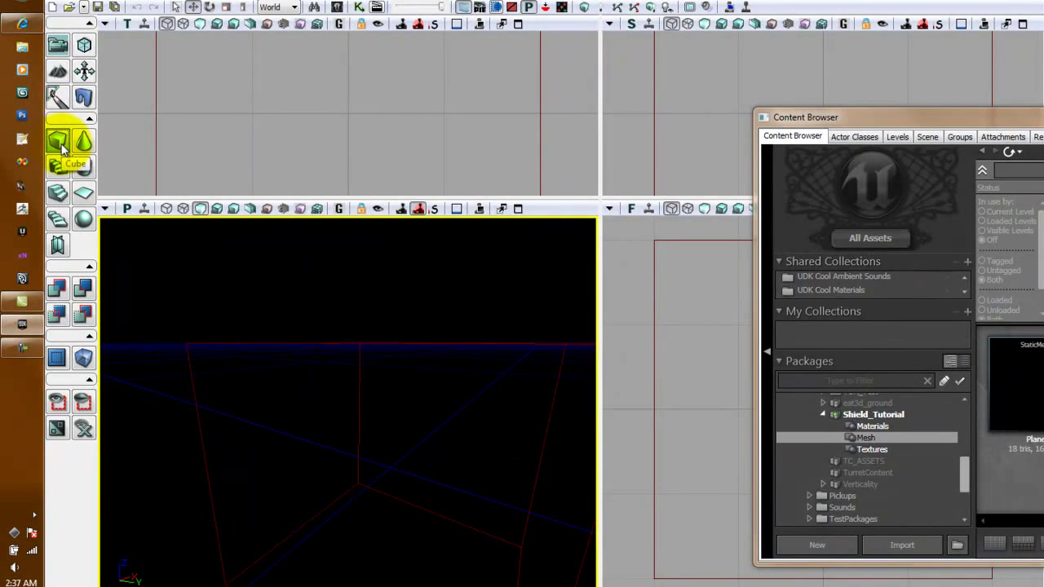
right_click(64, 149)
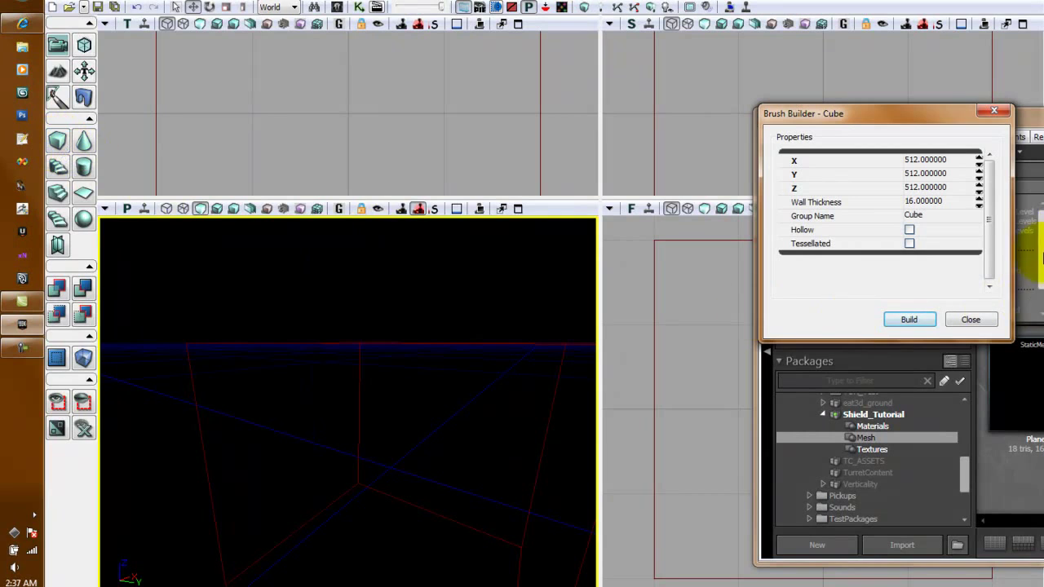
left_click(951, 163)
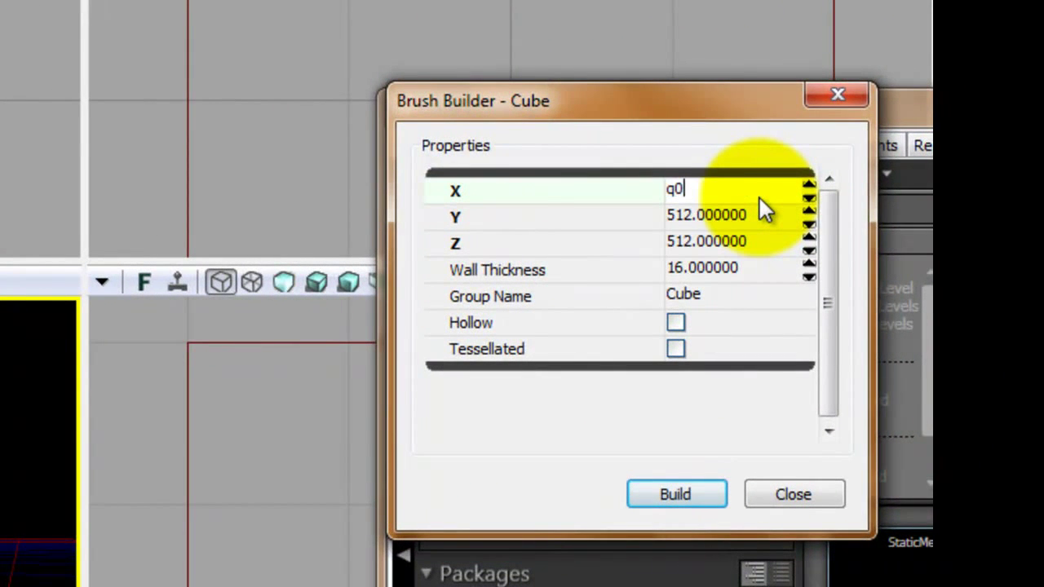
type("1024")
key("Tab")
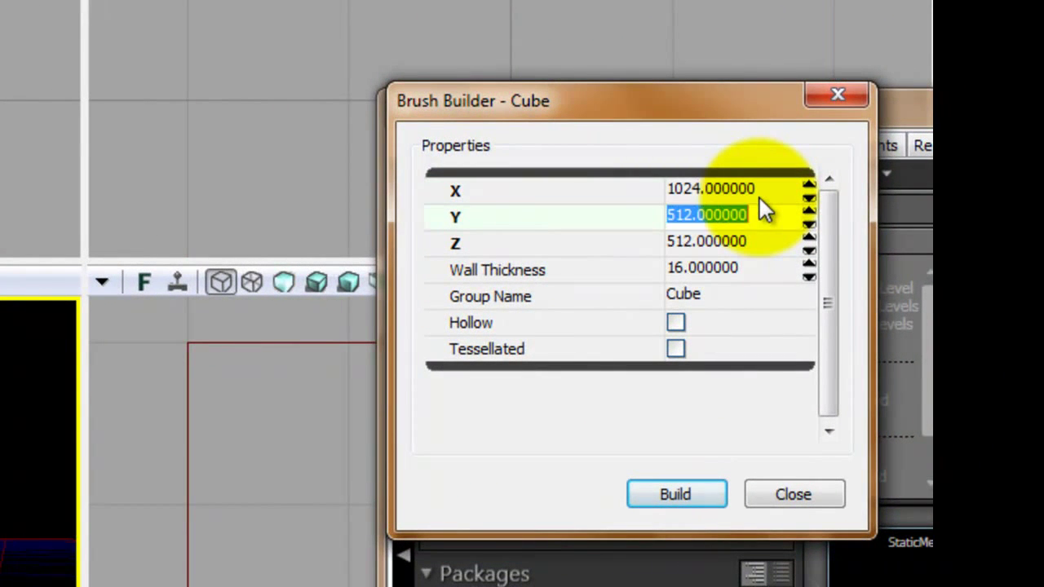
type("1024")
key("Tab")
type("32")
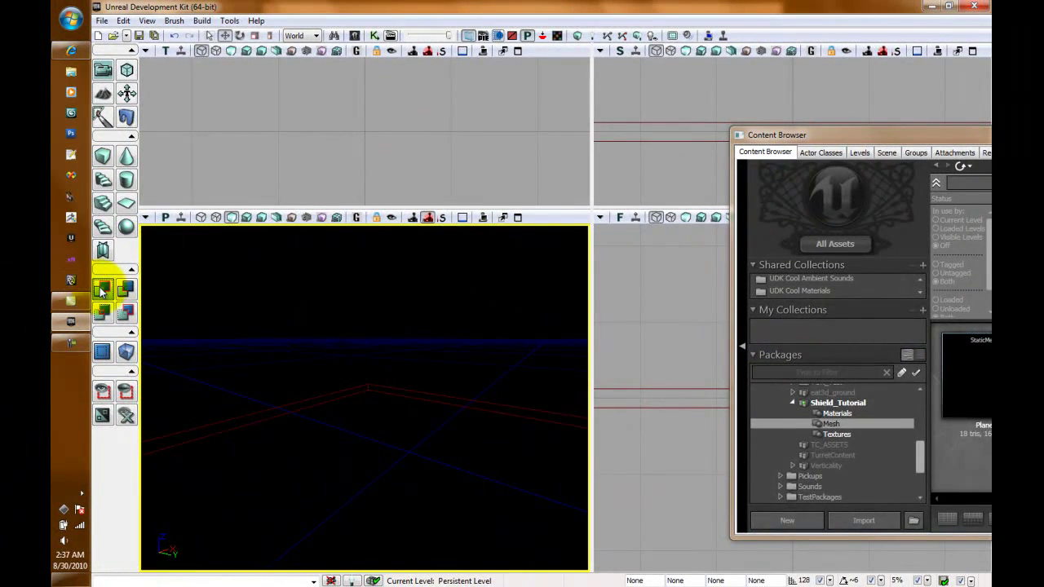
left_click(102, 290)
Add a point light to the level, raise it above the checkered floor and shift it over the floor
mouse_move(436, 420)
left_mouse_down()
mouse_move(462, 554)
mouse_move(596, 570)
mouse_move(449, 531)
mouse_move(440, 476)
left_mouse_up()
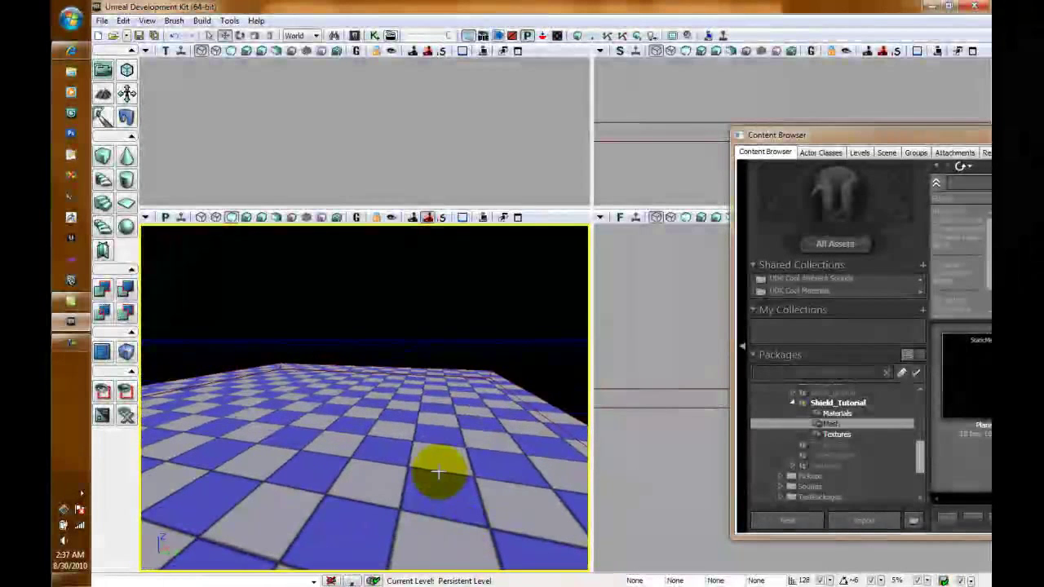
left_click(371, 426)
left_click_drag(378, 376, 417, 206)
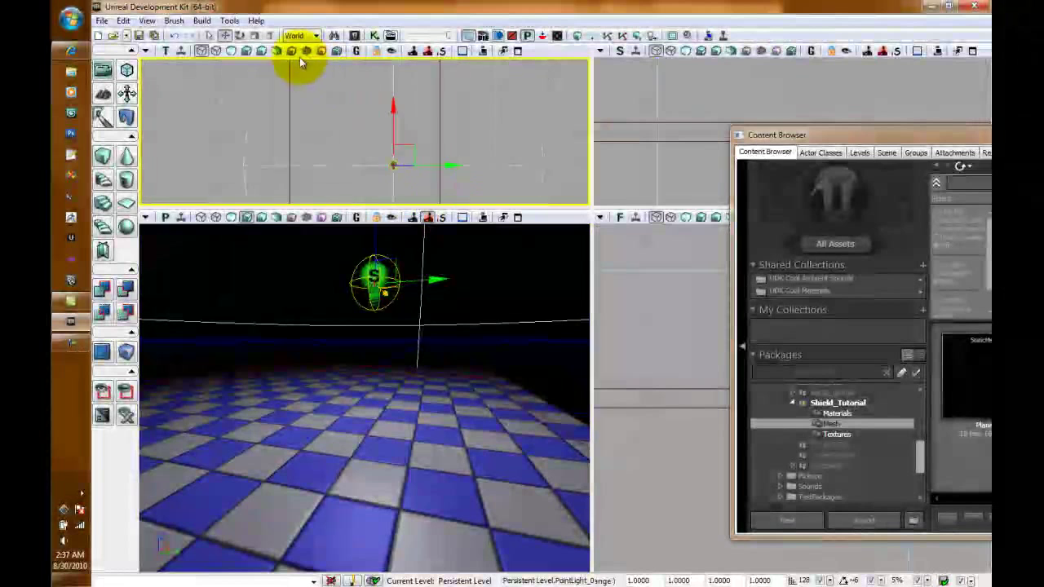
scroll(438, 153, "down", 1)
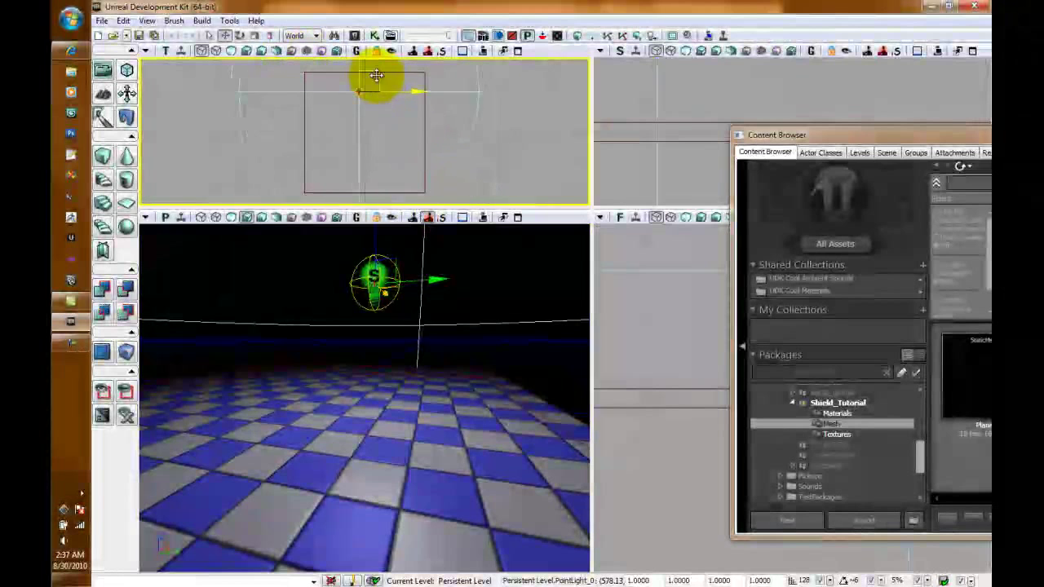
mouse_move(466, 436)
left_mouse_down()
mouse_move(431, 436)
mouse_move(457, 440)
left_mouse_up()
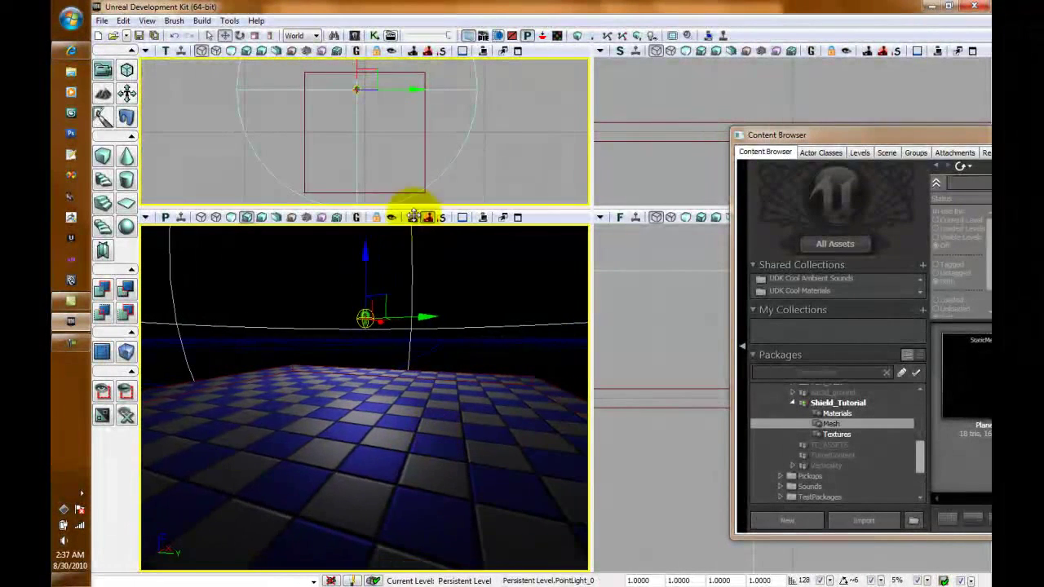
left_click_drag(376, 73, 387, 84)
left_click_drag(476, 449, 473, 441)
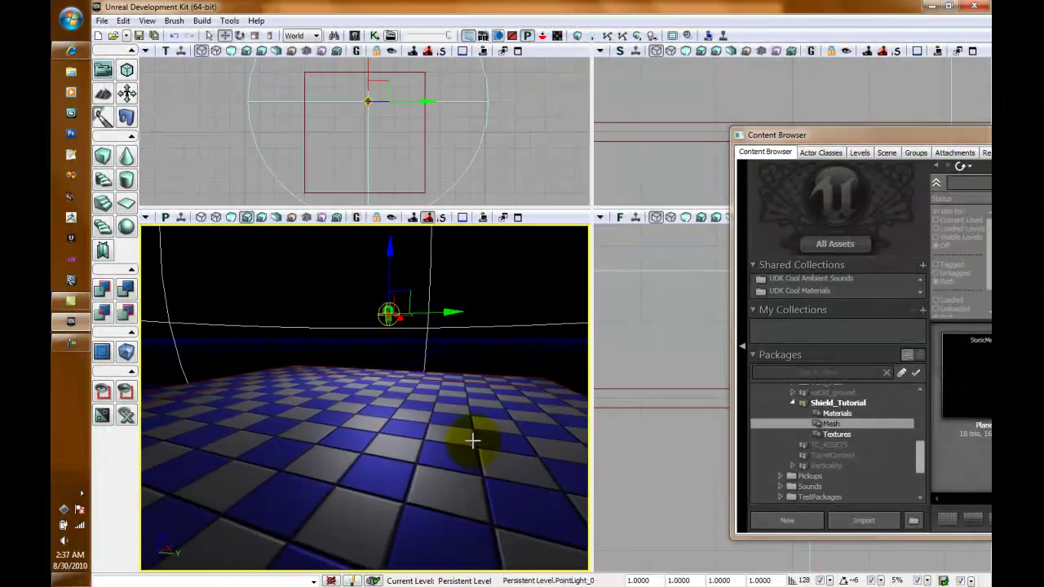
Enable Force Dynamic Light in the point light's properties, close them and deselect the light
key("F4")
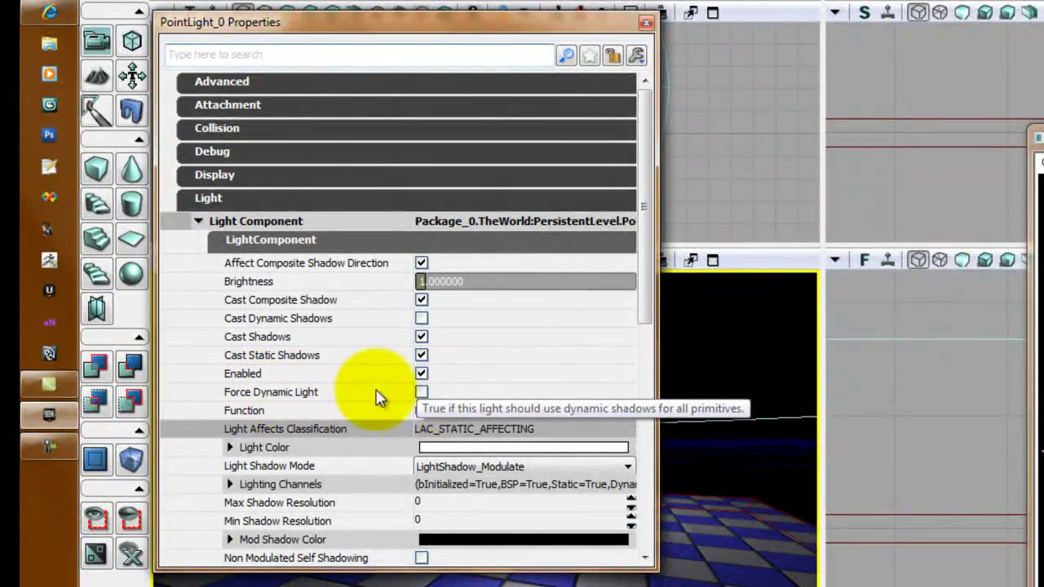
left_click(421, 393)
left_click(646, 22)
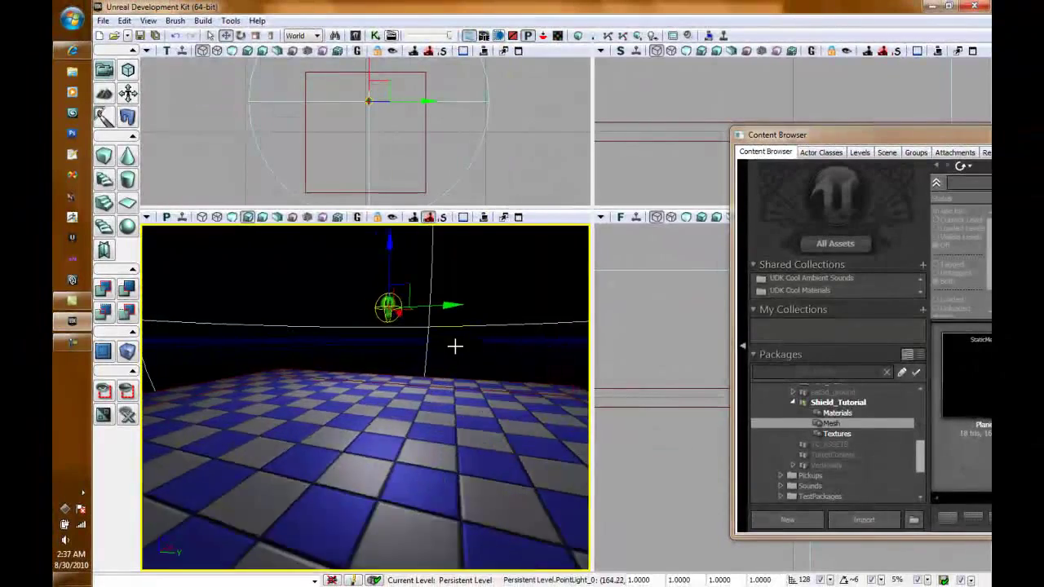
left_click(471, 443)
left_click_drag(472, 443, 482, 459)
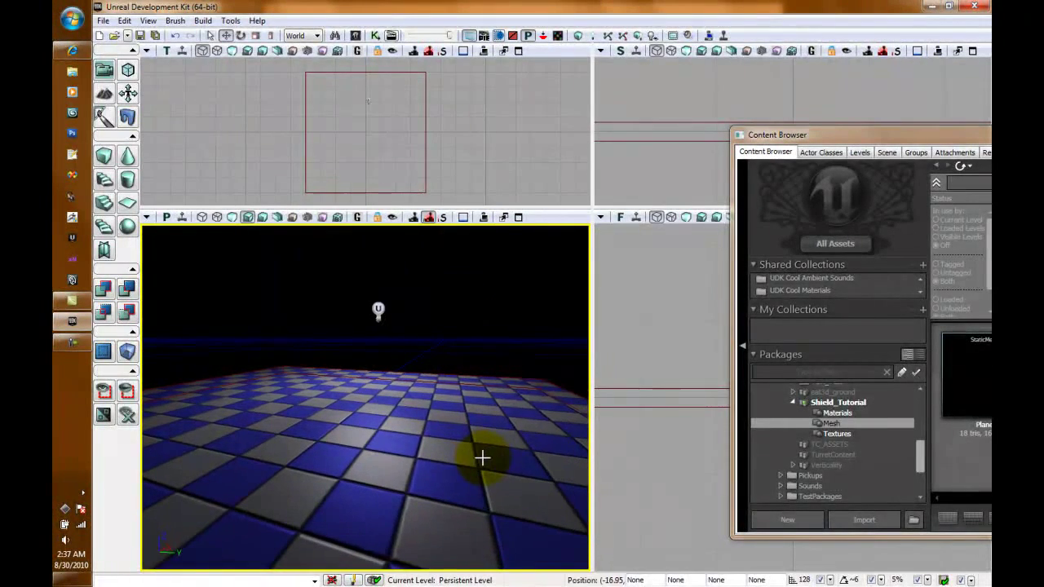
Place the Plane static mesh from the Shield_Tutorial package on the floor below the point light
left_click_drag(874, 145, 686, 124)
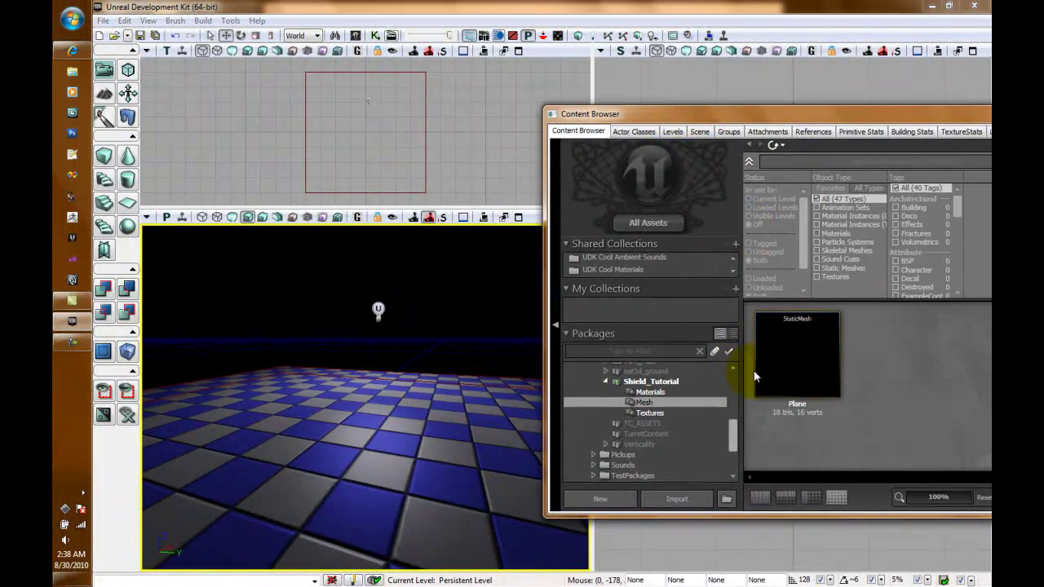
left_click_drag(785, 361, 367, 401)
left_click_drag(433, 137, 435, 153)
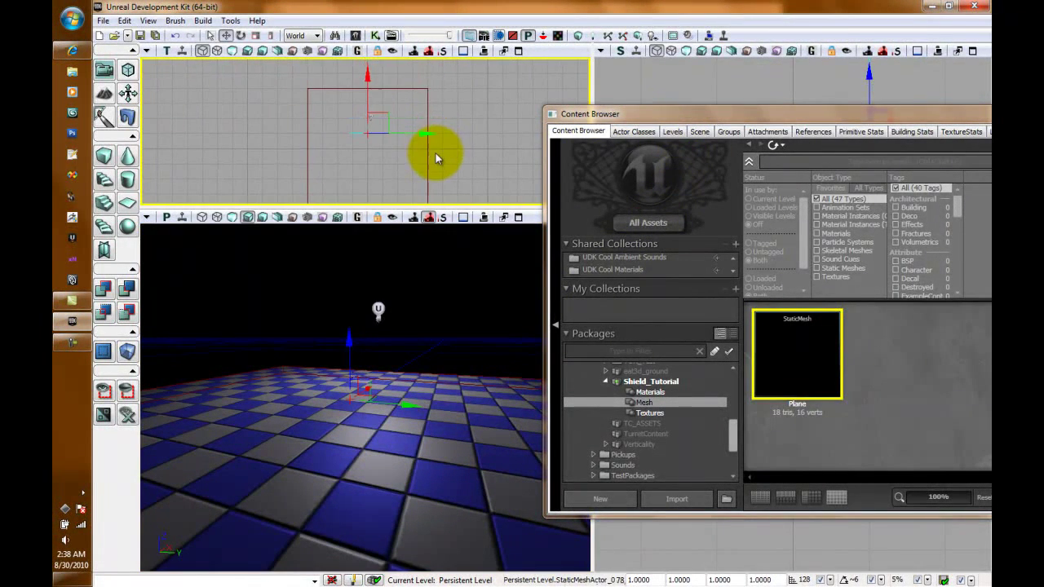
Rotate the Plane mesh to face the perspective view and raise it so it stands on the floor
key("space")
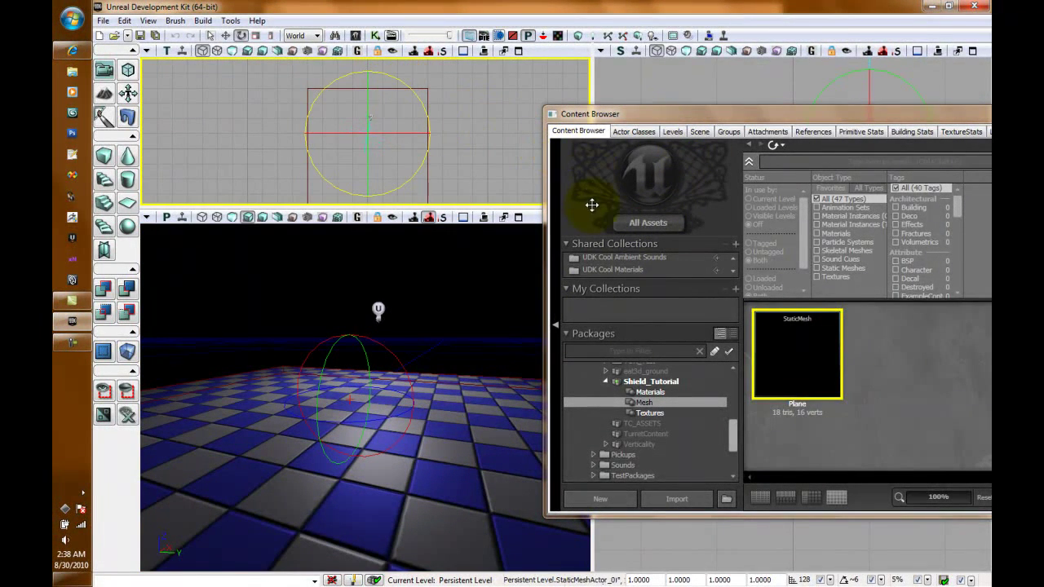
left_click_drag(591, 205, 431, 158)
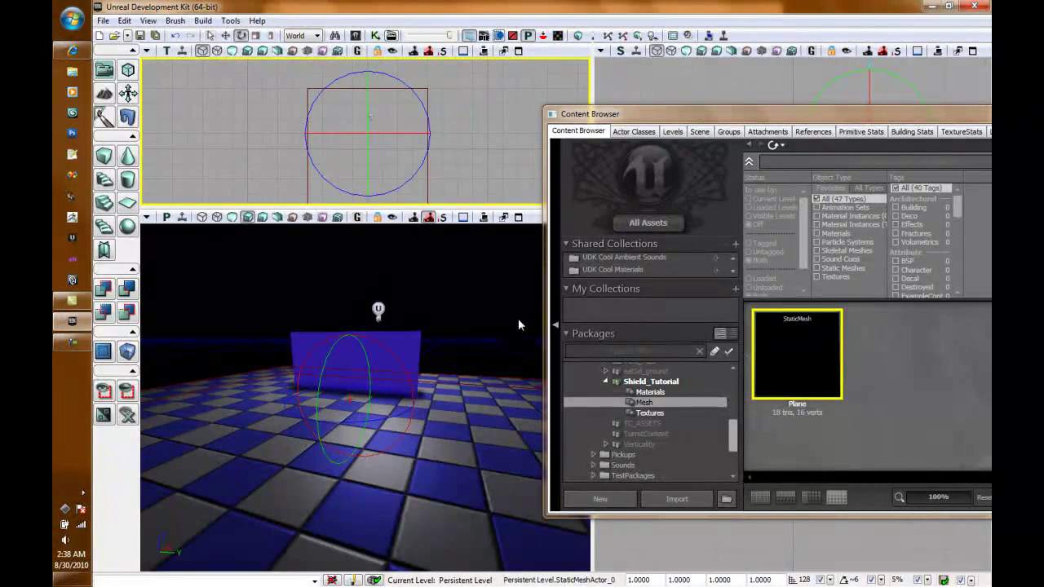
left_click_drag(350, 346, 352, 292)
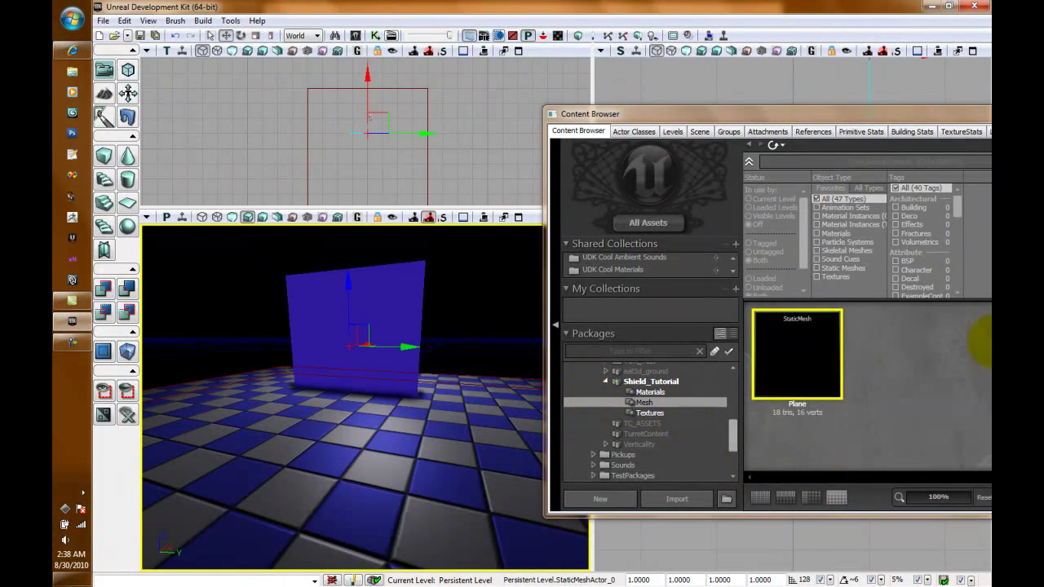
Apply the MAT_Field material from the Shield_Tutorial package to the upright Plane mesh
left_click(650, 392)
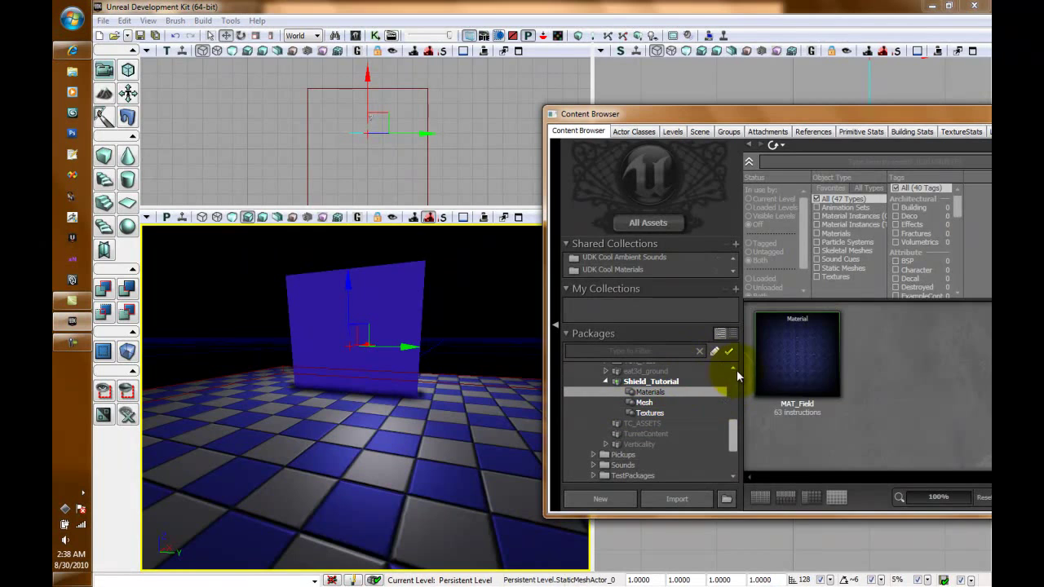
left_click(792, 347)
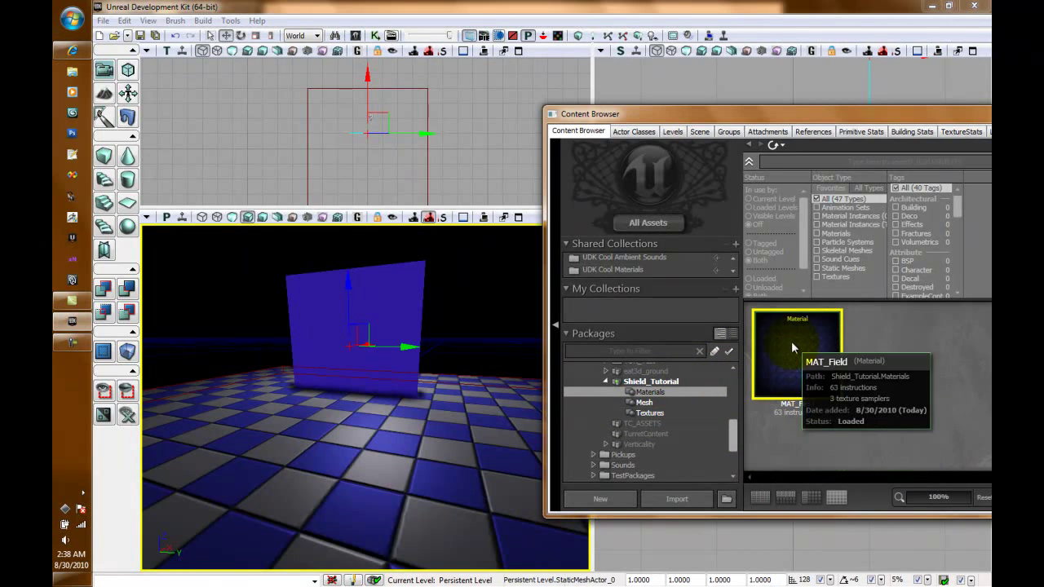
left_click_drag(803, 340, 398, 307)
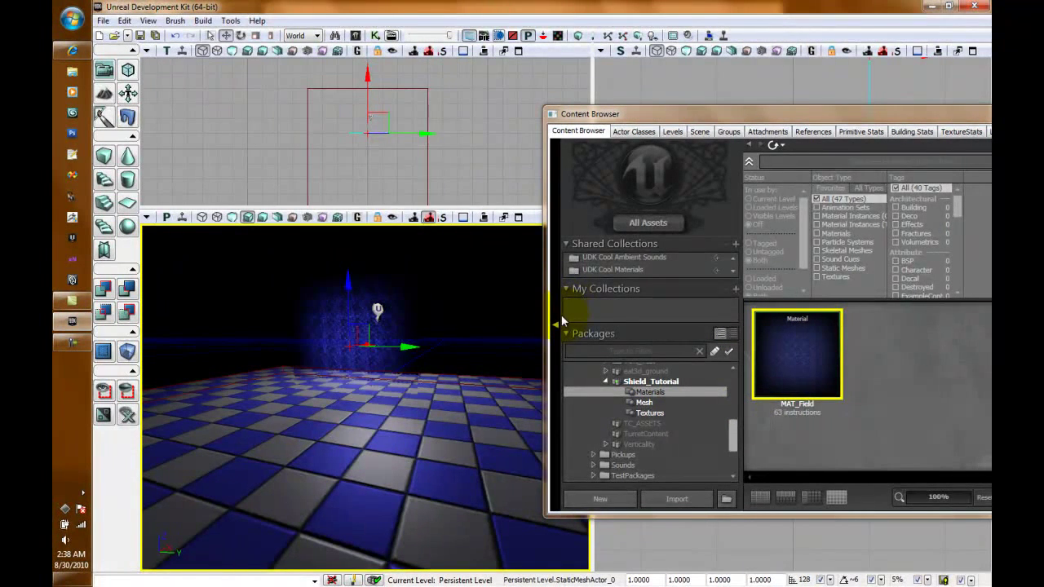
Close the Content Browser and start a Play In Editor session from the floor in front of the shield
left_click_drag(859, 128, 610, 130)
left_click(869, 116)
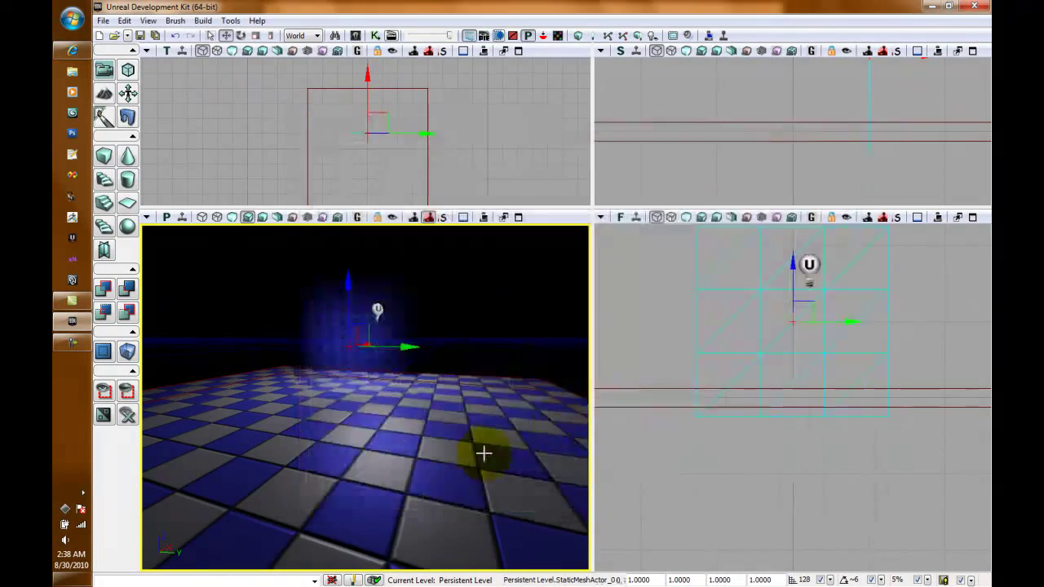
left_click_drag(441, 476, 458, 407)
key("Escape")
left_click_drag(488, 475, 432, 466)
right_click(447, 458)
left_click(475, 443)
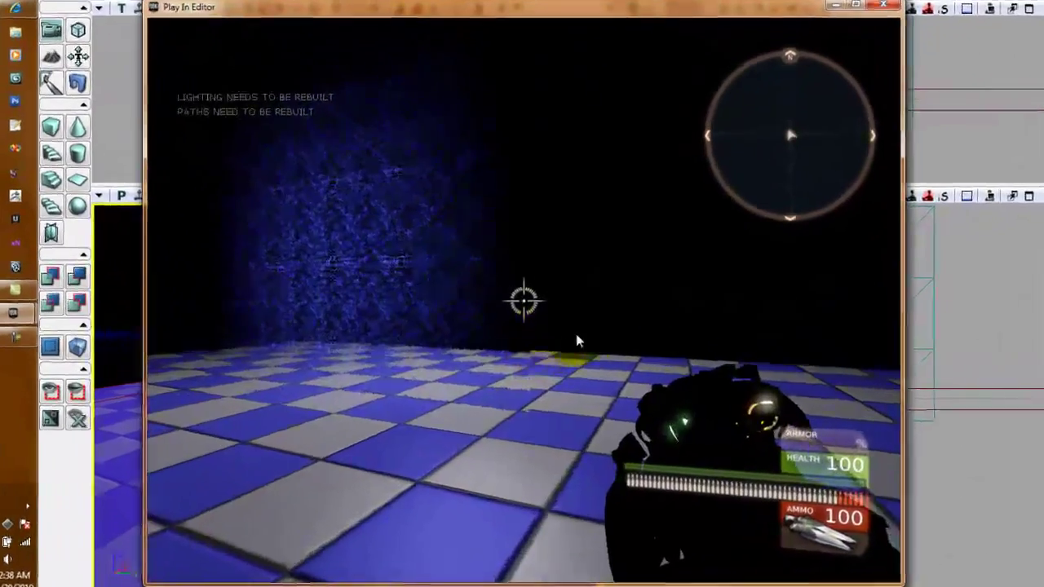
Walk back and forth in front of the shield plane to examine its transparency, distortion and animated pattern in play
key("w")
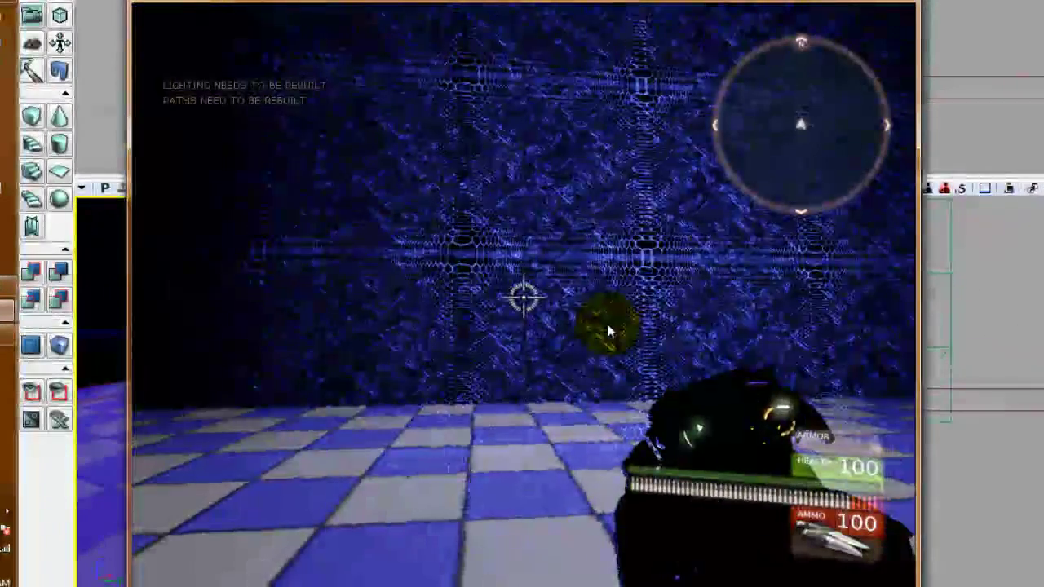
key("s")
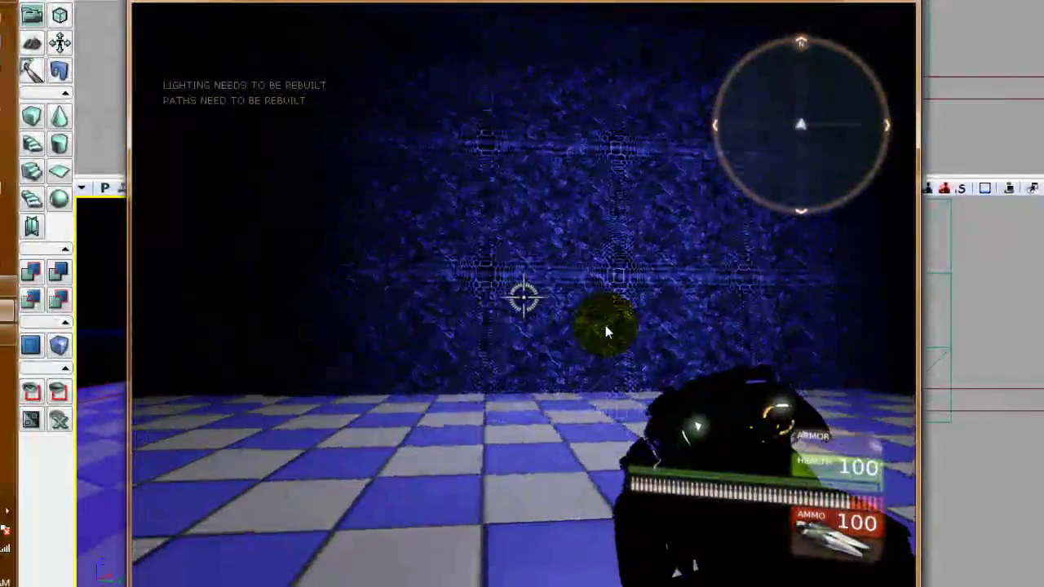
key("w")
key("a")
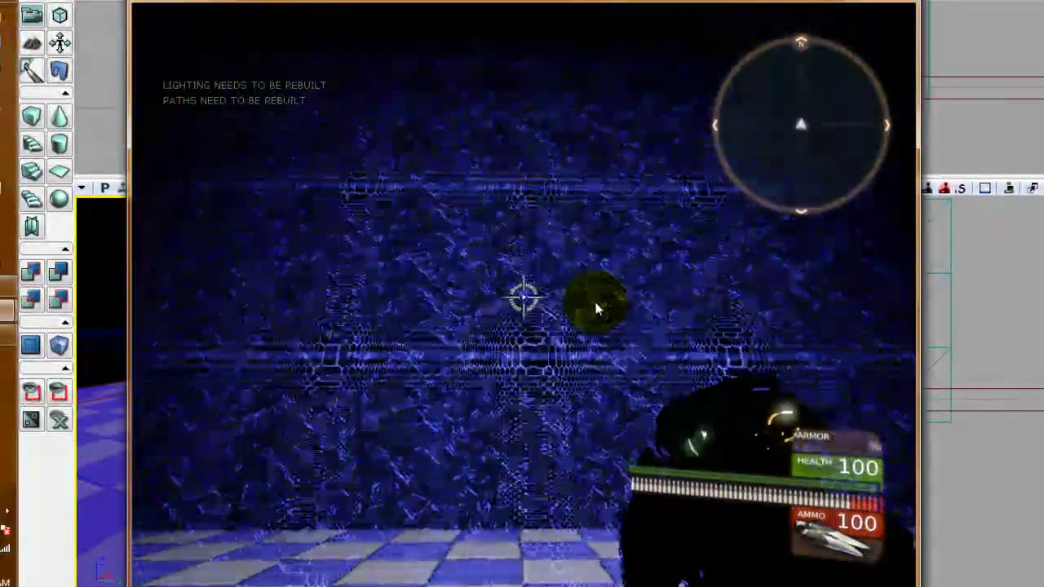
key("Page_Down")
key("d")
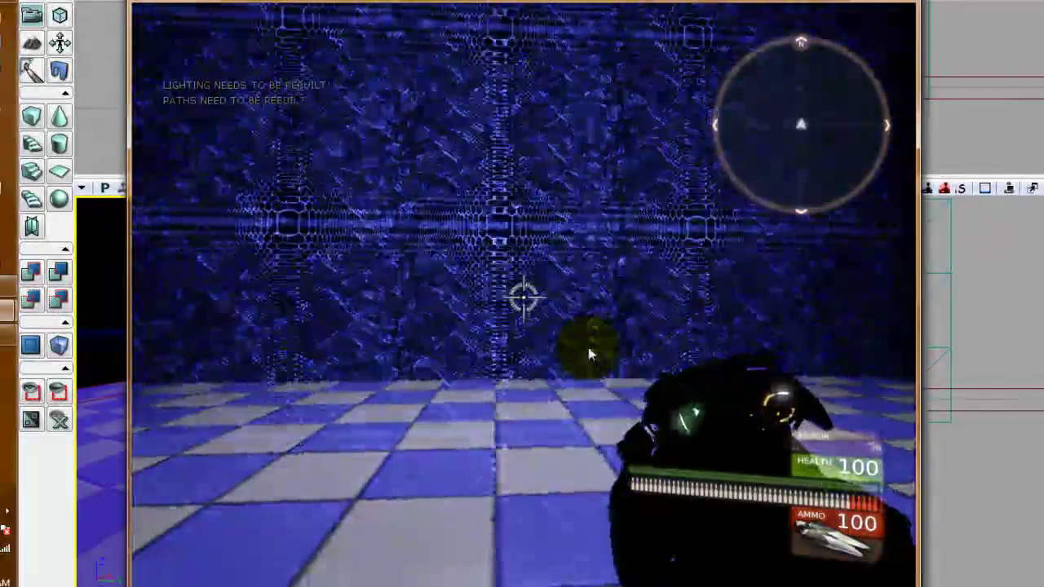
key("w")
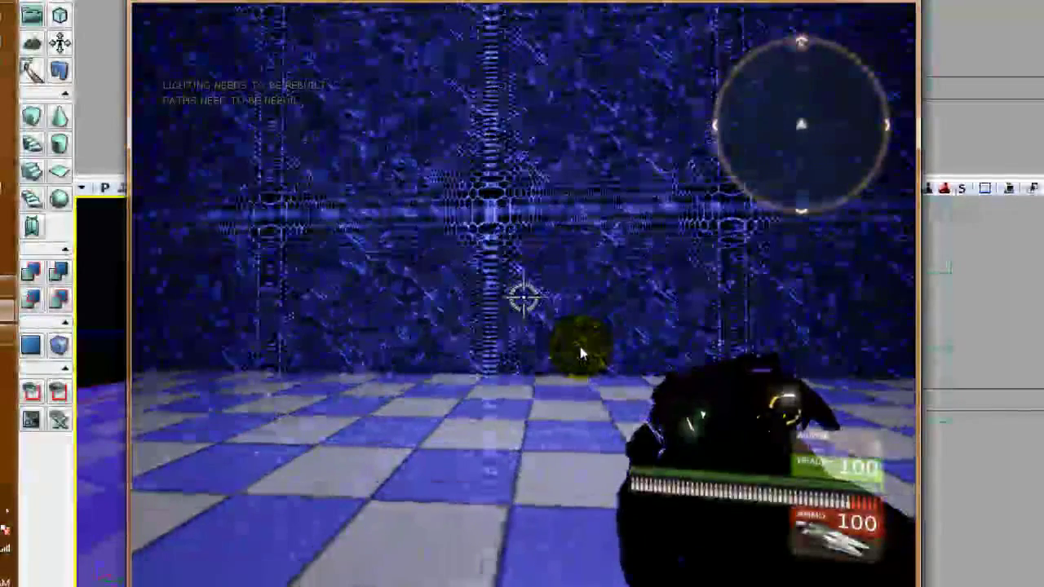
key("s")
key("w")
key("Page_Up")
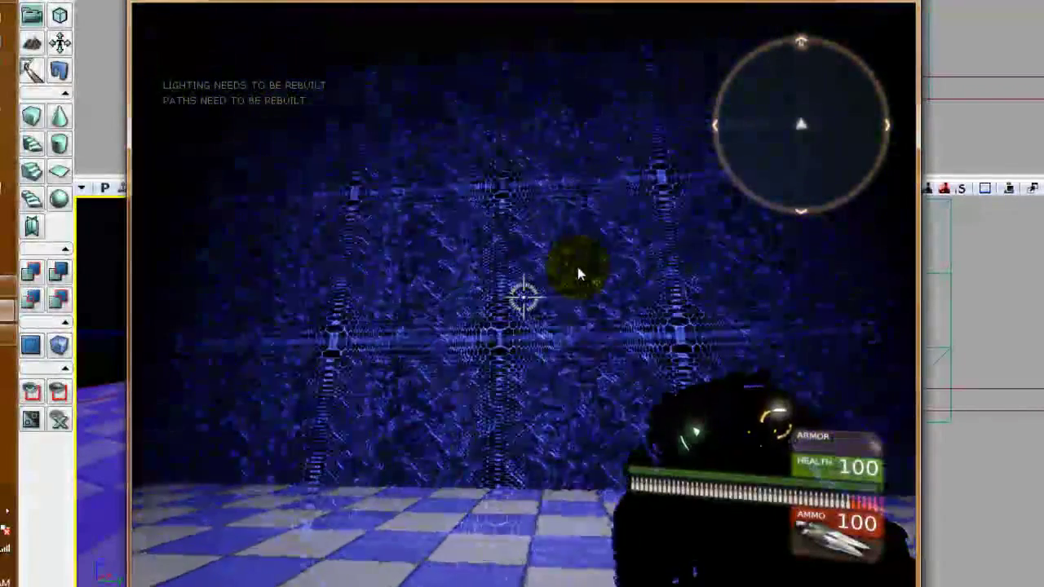